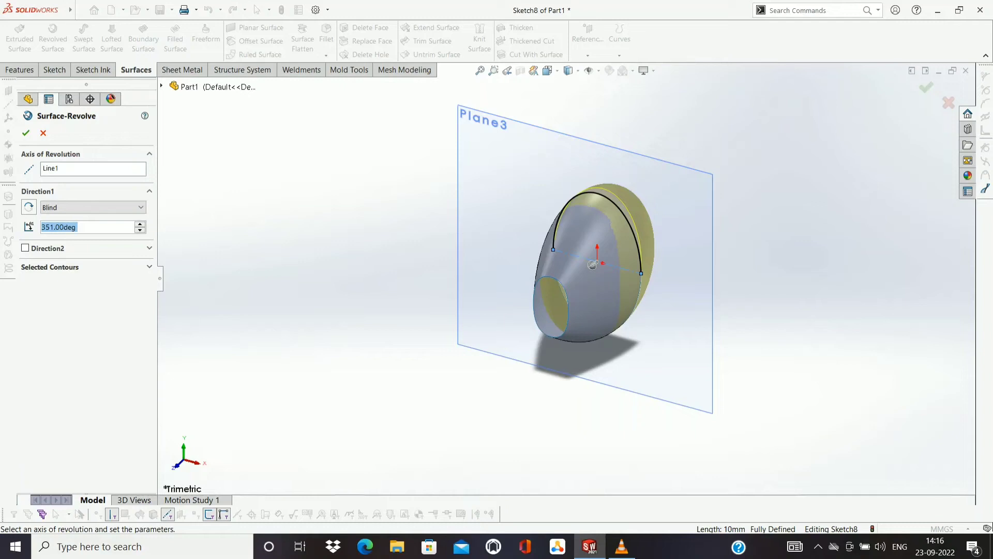
Set the Surface-Revolve angle to 360° and accept the revolved dome
key(Right)
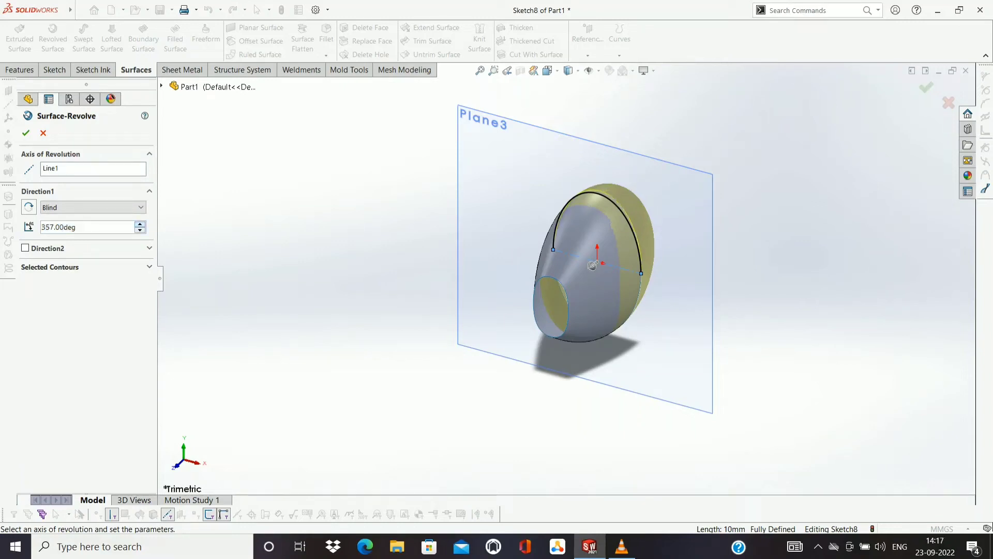
key(Up)
key(Return)
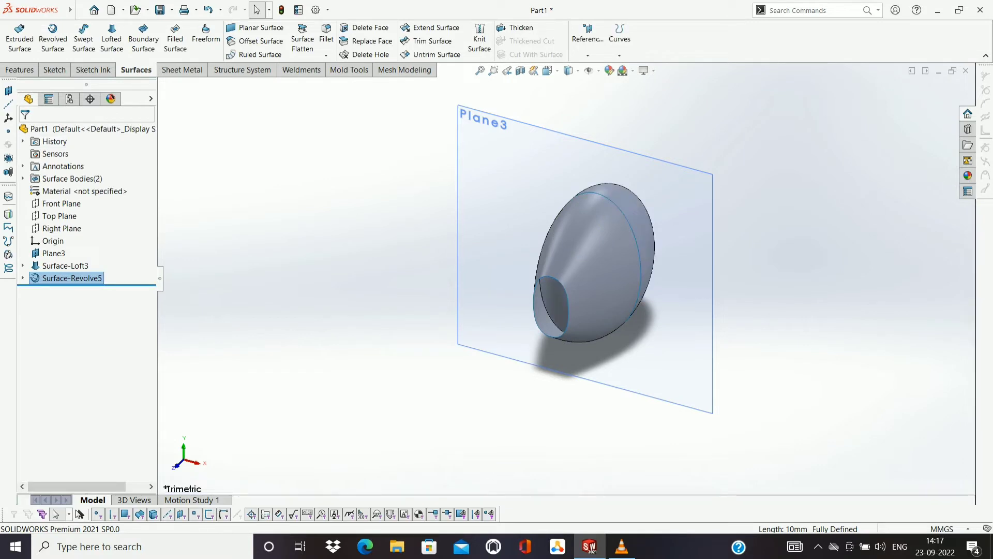
Orbit the model with Rotate View to inspect the egg surface from several sides
right_click(574, 345)
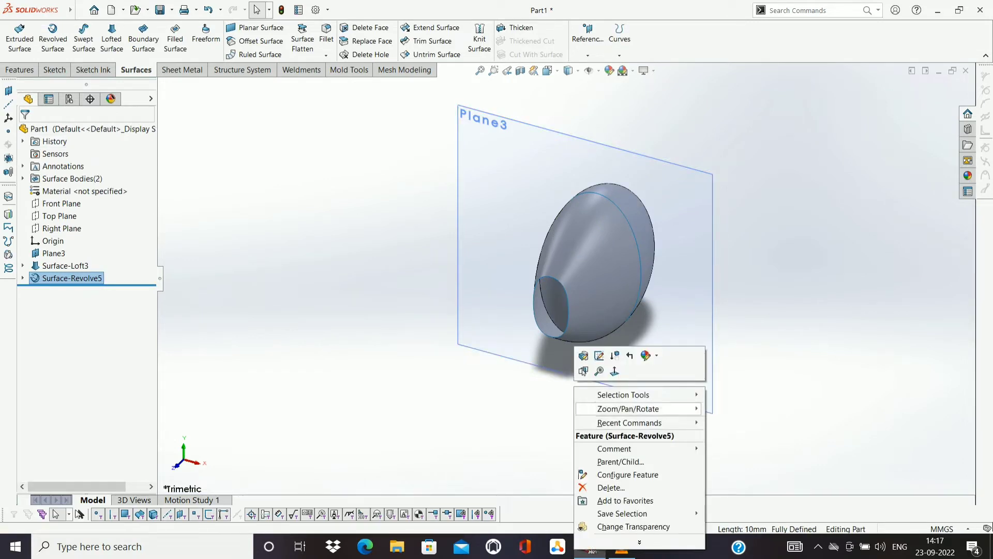
click(734, 459)
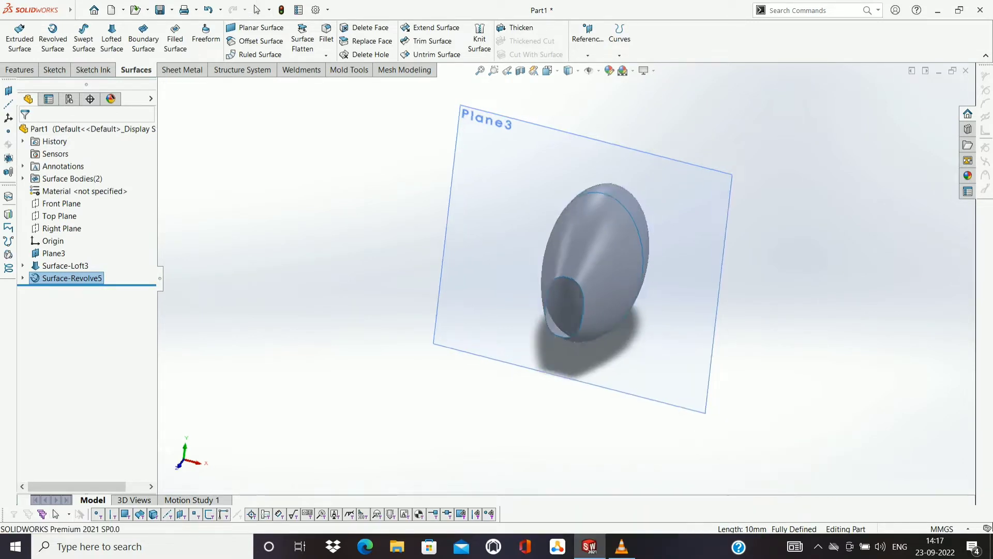
drag(595, 284, 646, 248)
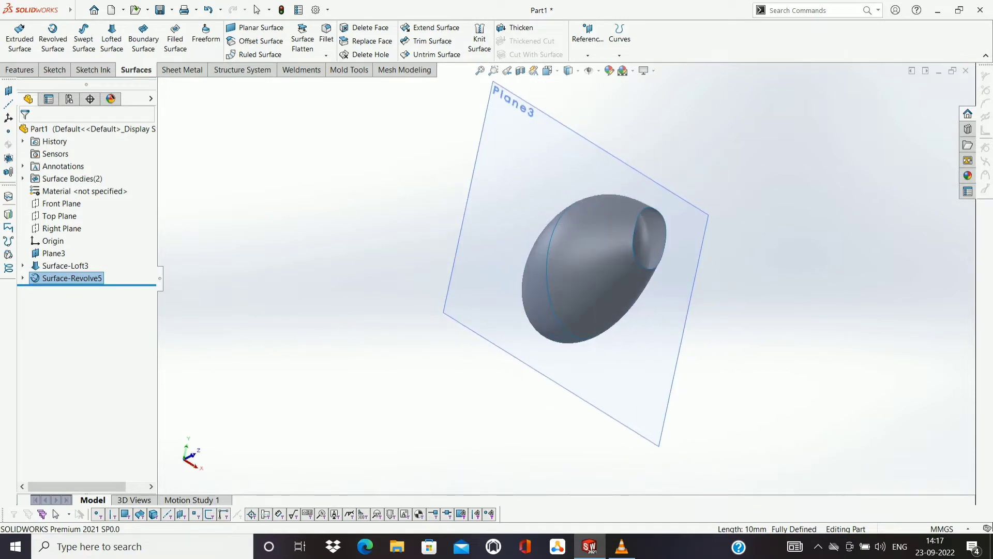
drag(595, 269, 724, 269)
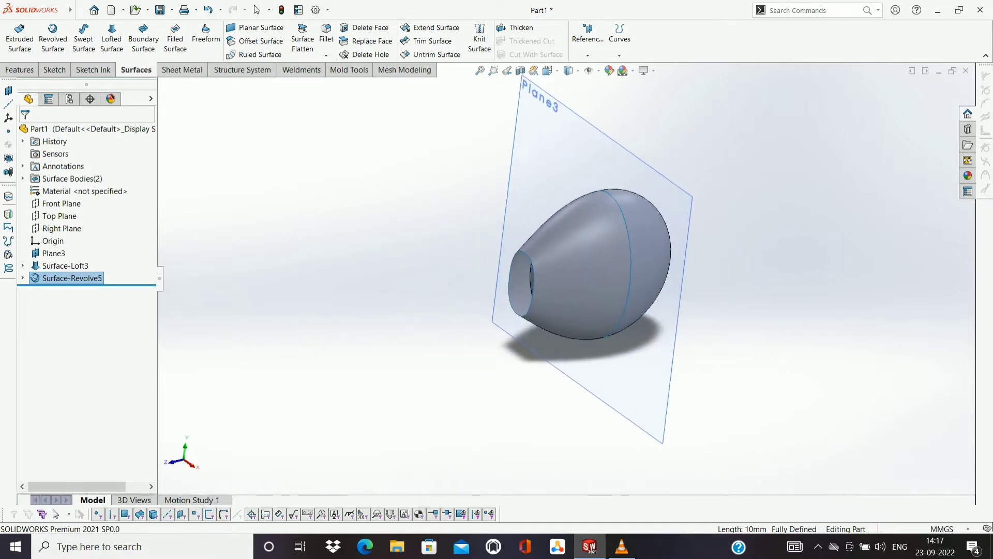
drag(595, 269, 646, 310)
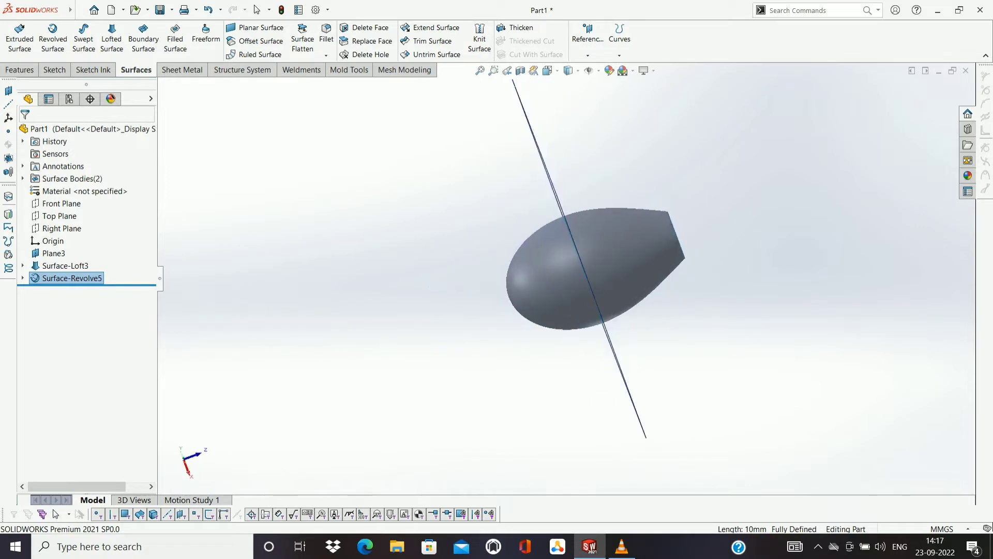
middle_drag(595, 269, 621, 249)
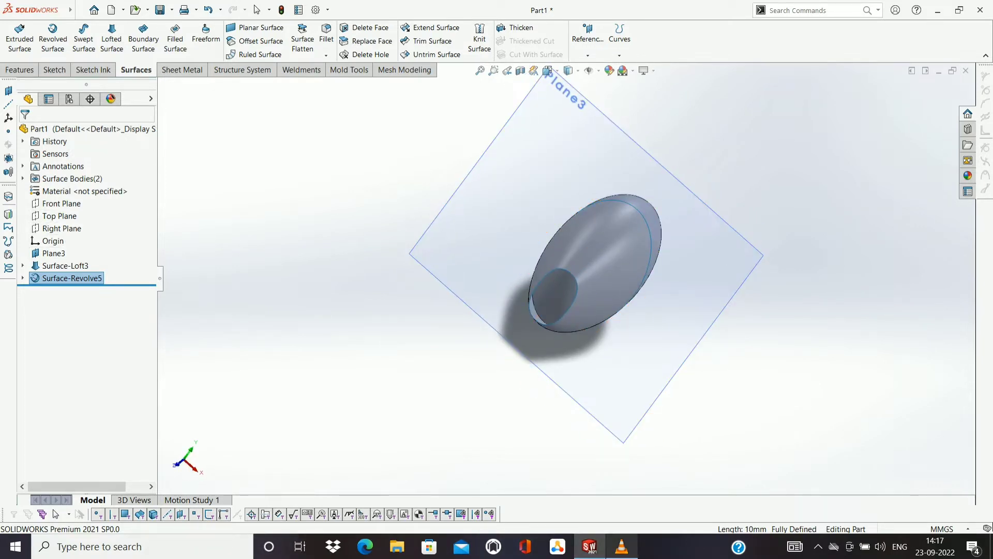
click(621, 547)
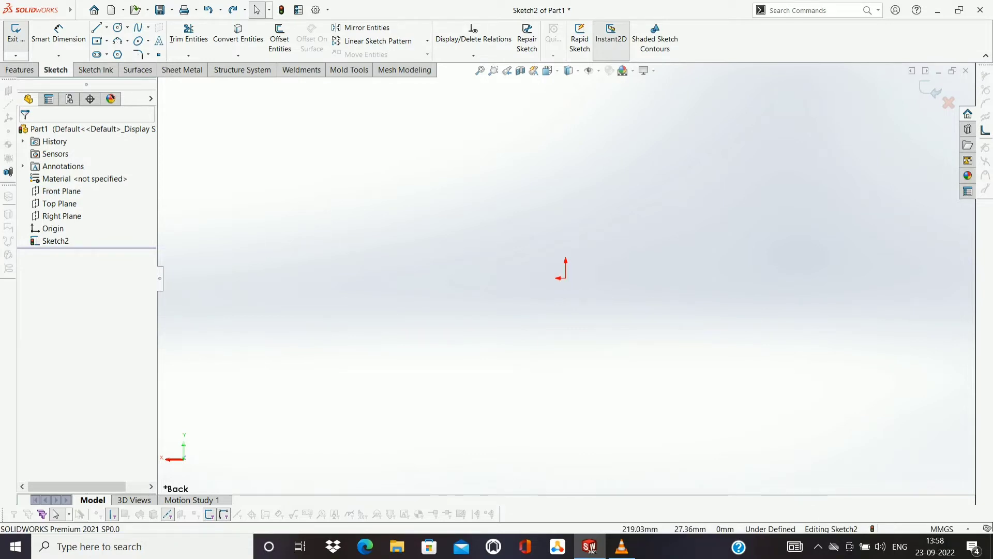
Set the view Normal To the Front Plane so the empty sketch faces the viewer
click(61, 191)
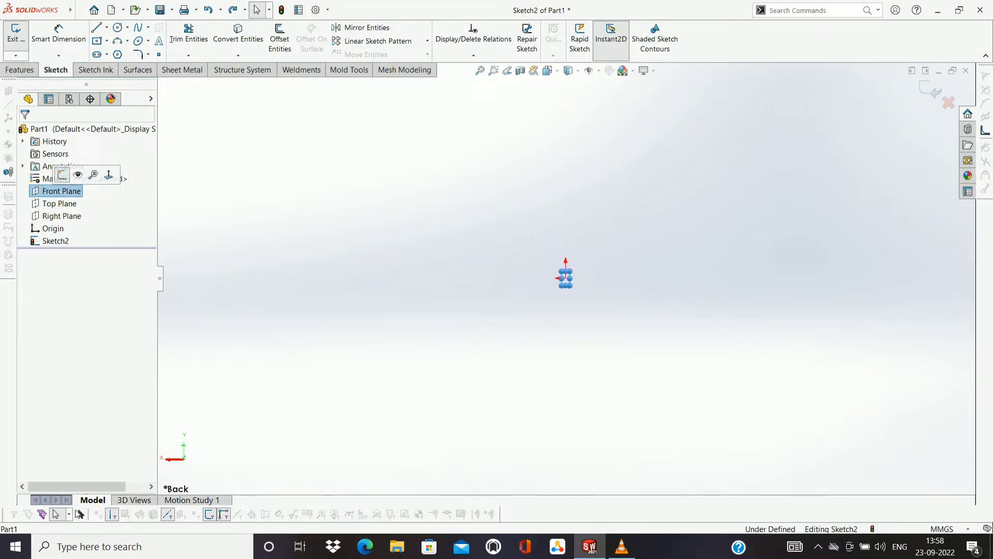
click(108, 175)
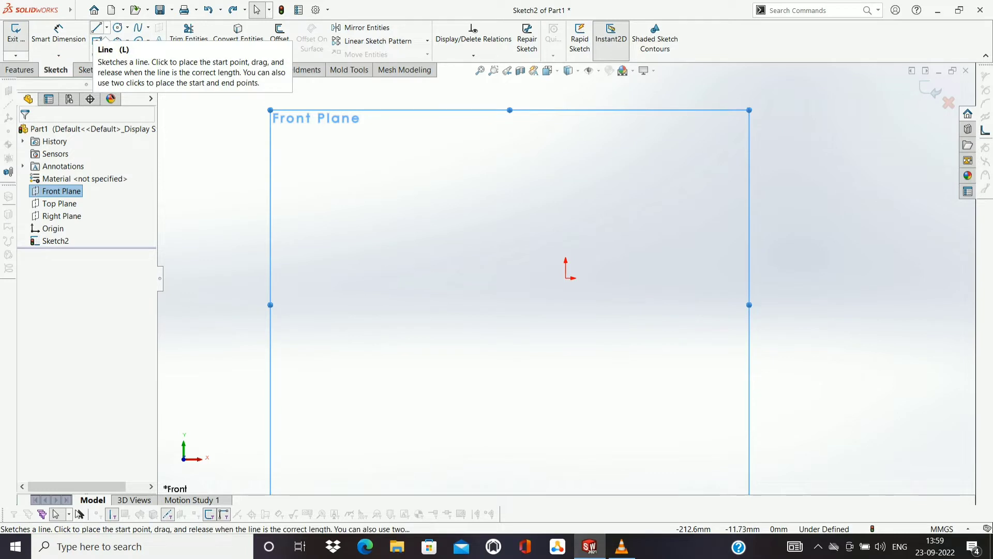
Draw a vertical centerline upward and a horizontal centerline rightward from the origin
click(106, 27)
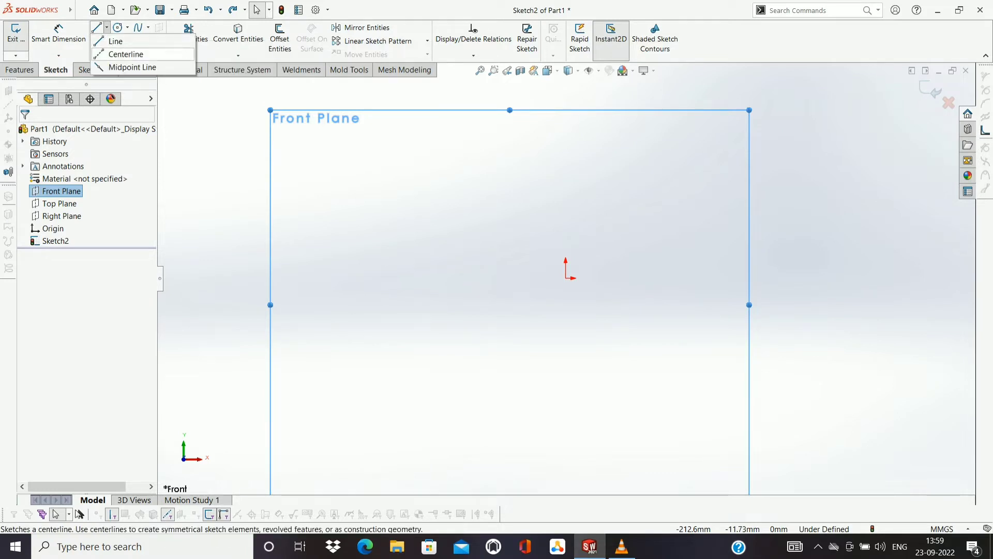
click(125, 54)
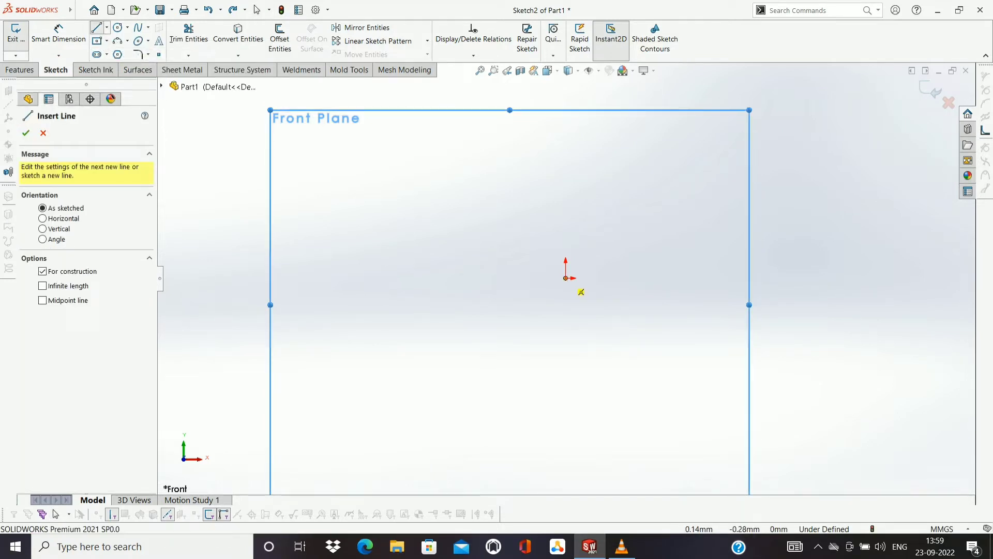
click(566, 278)
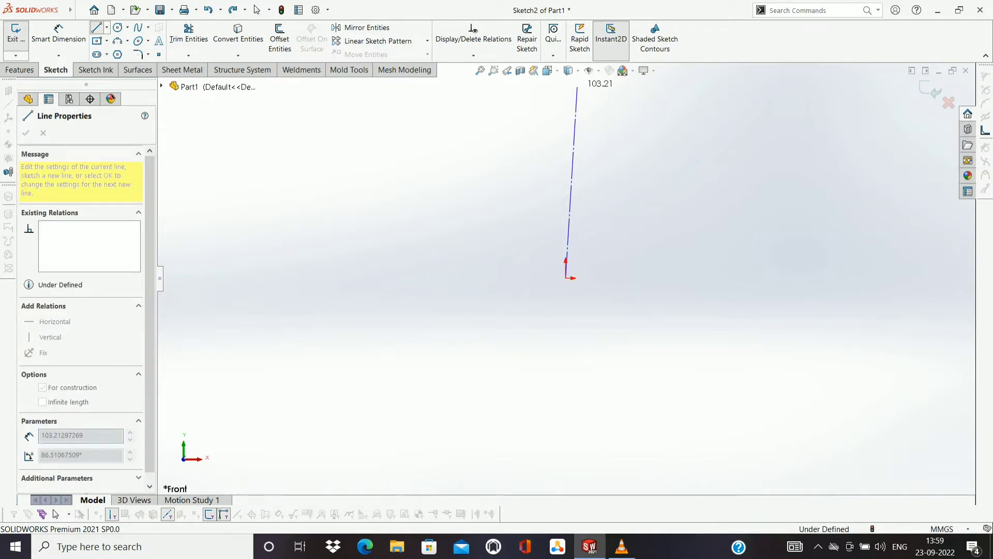
click(578, 87)
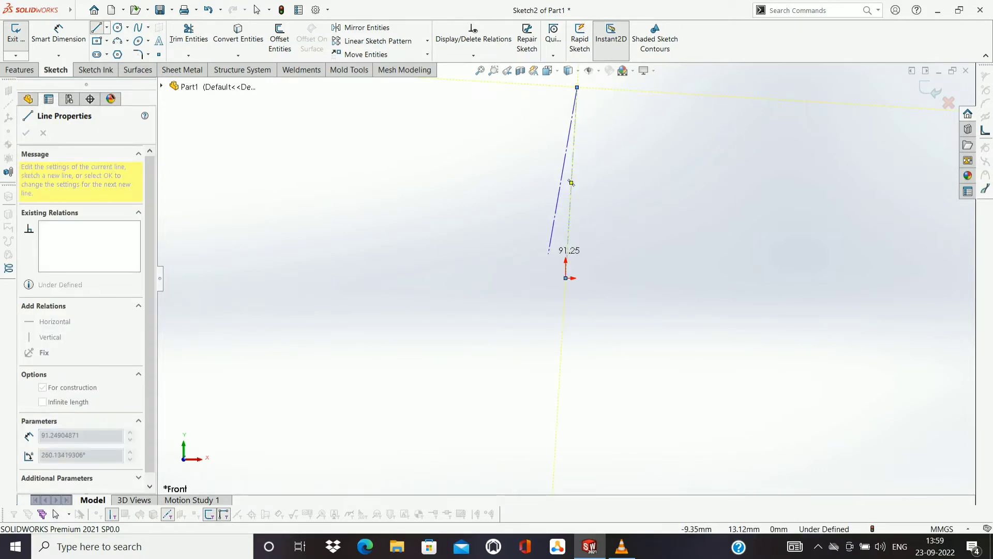
key(Escape)
key(Escape)
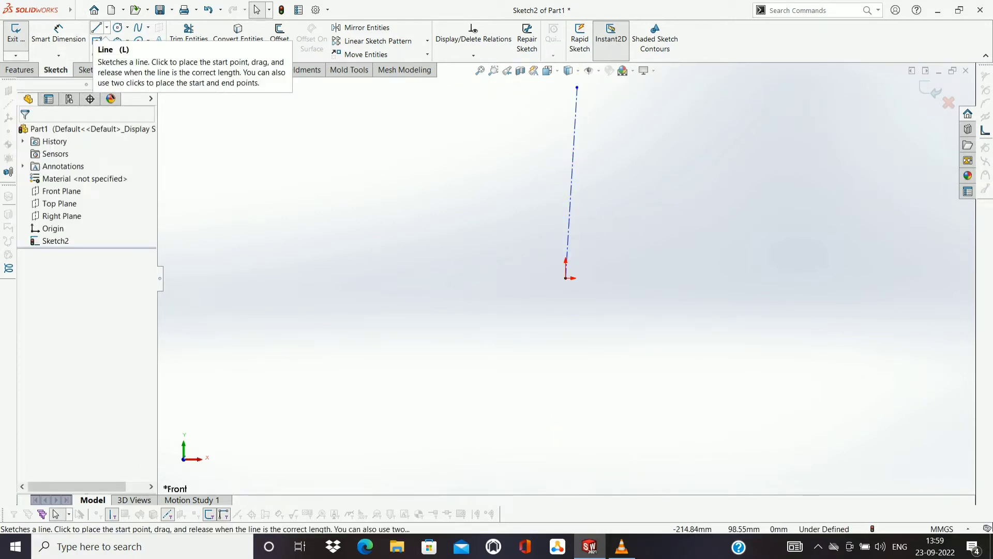
click(106, 28)
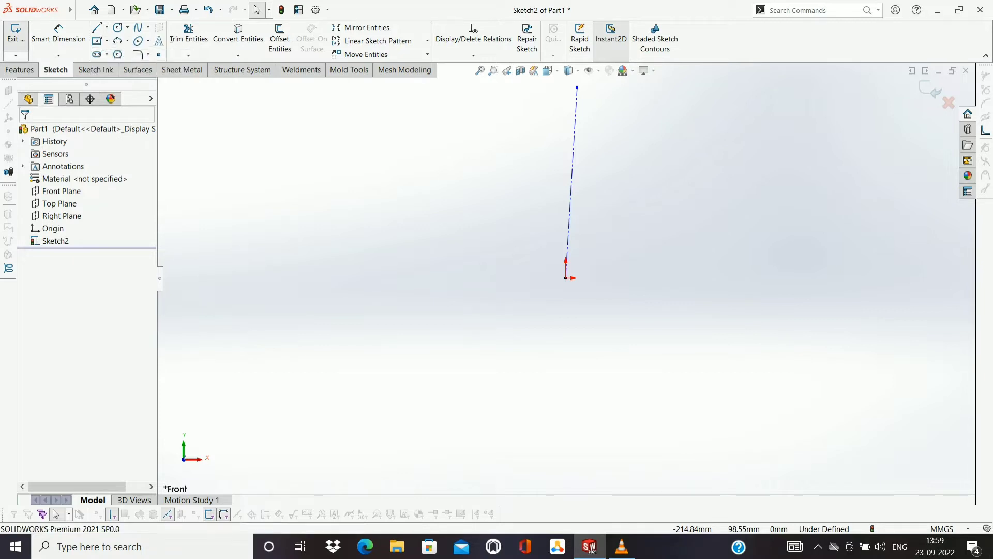
click(566, 278)
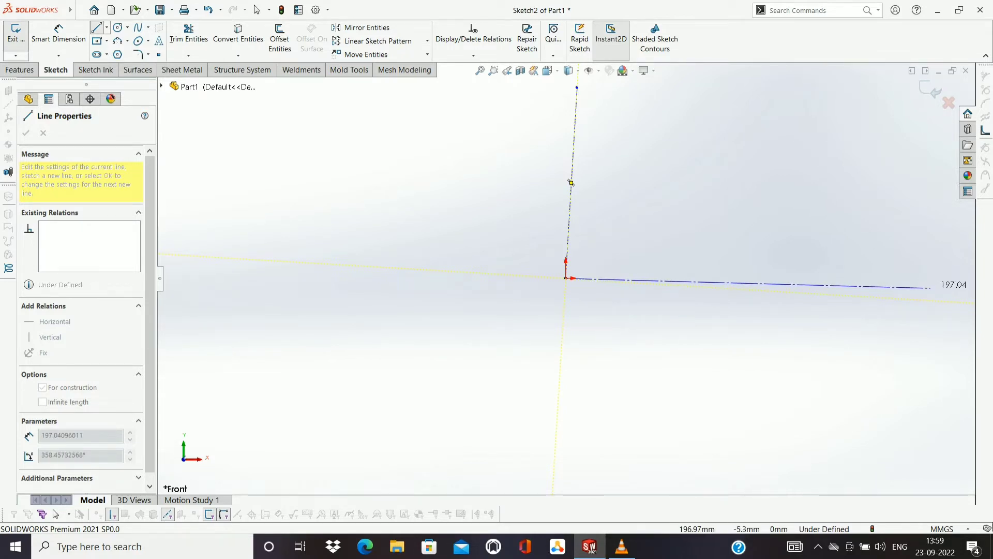
click(931, 287)
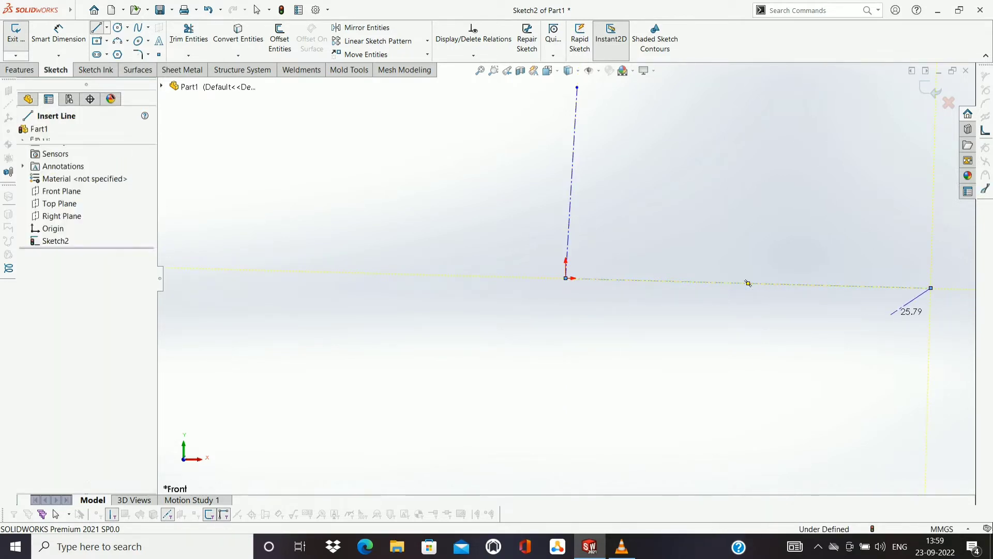
key(Escape)
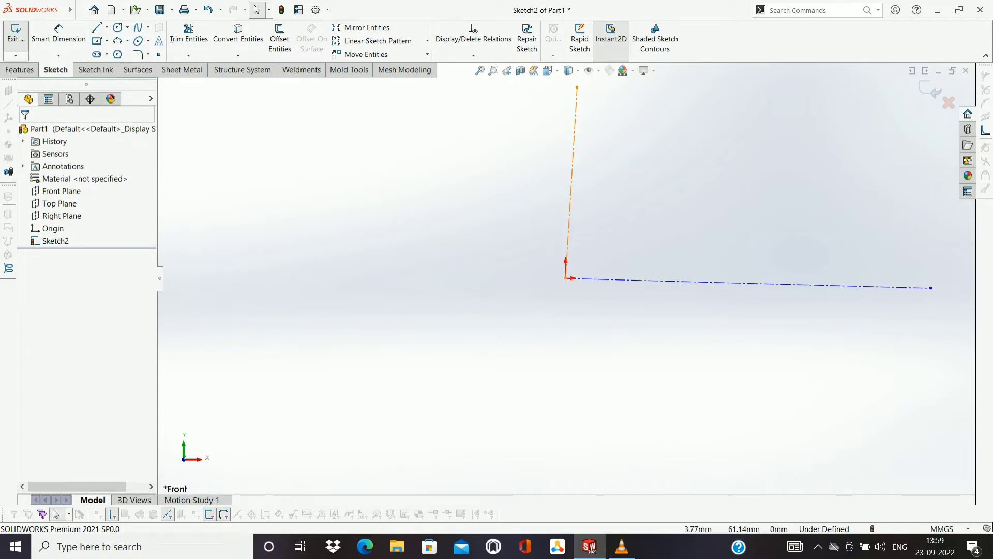
Add Vertical and Horizontal relations to the two centerlines and zoom to fit
click(572, 183)
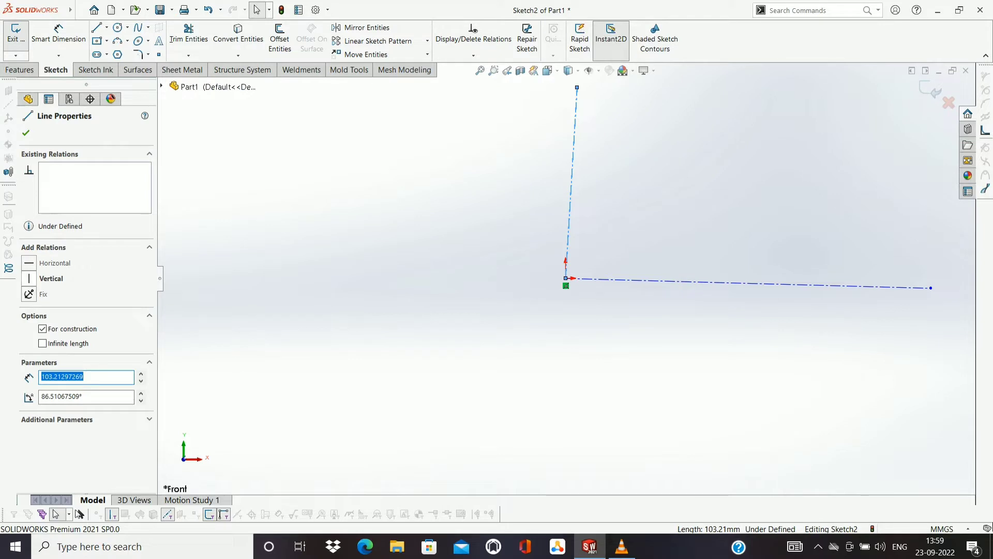
click(29, 279)
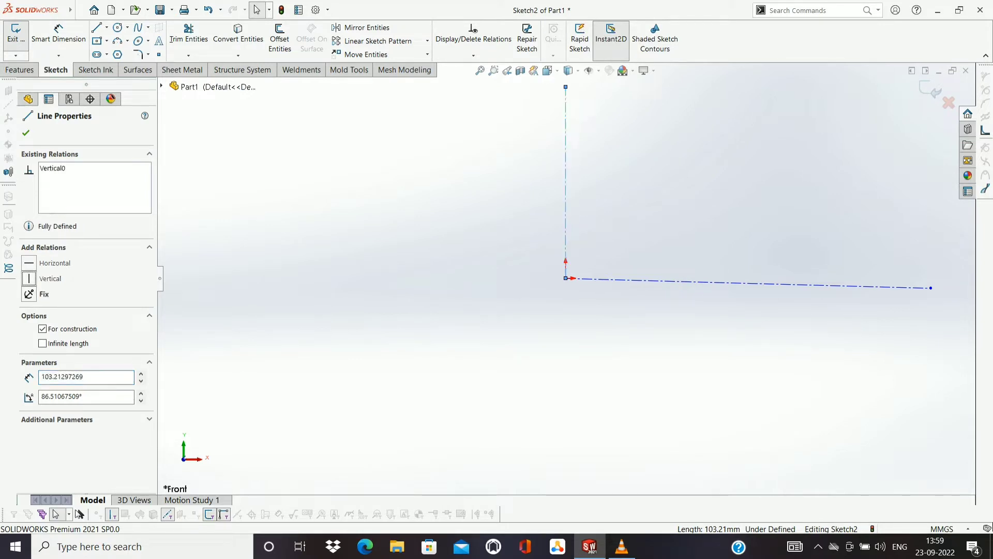
click(604, 280)
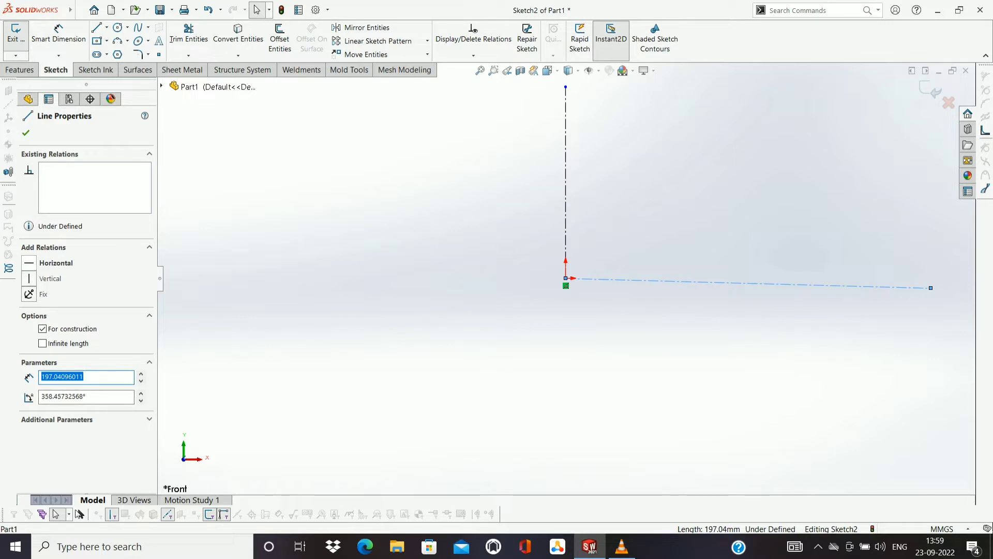
click(29, 263)
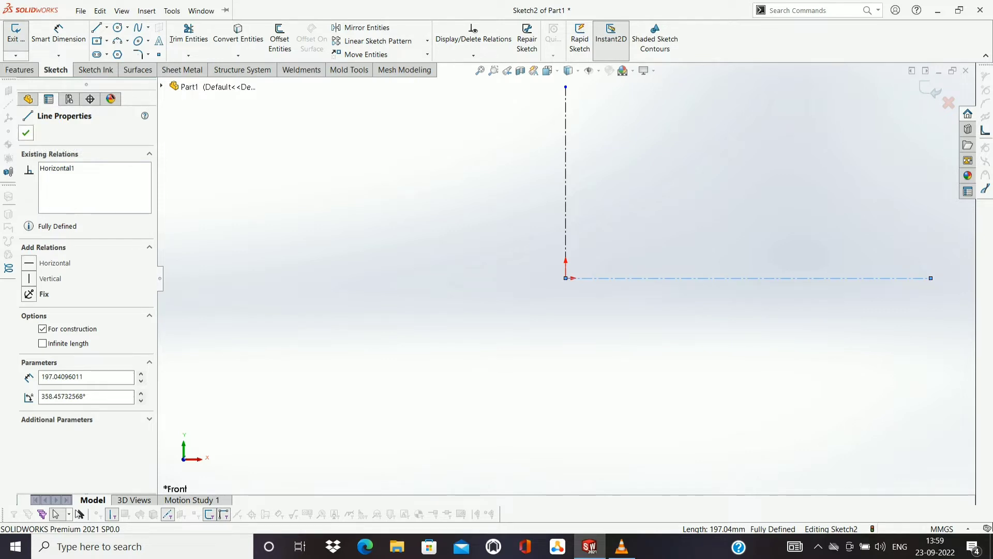
click(25, 133)
right_click(363, 192)
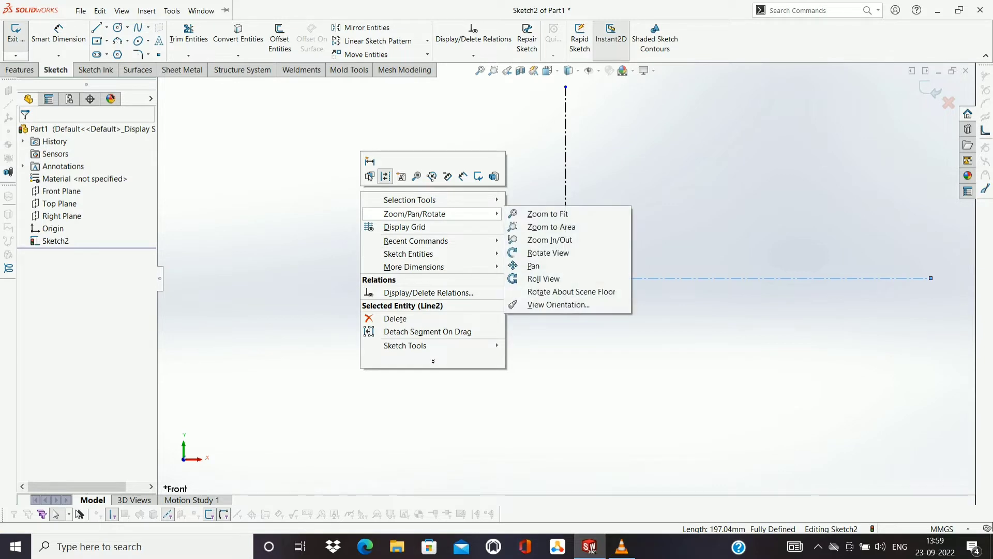
click(547, 213)
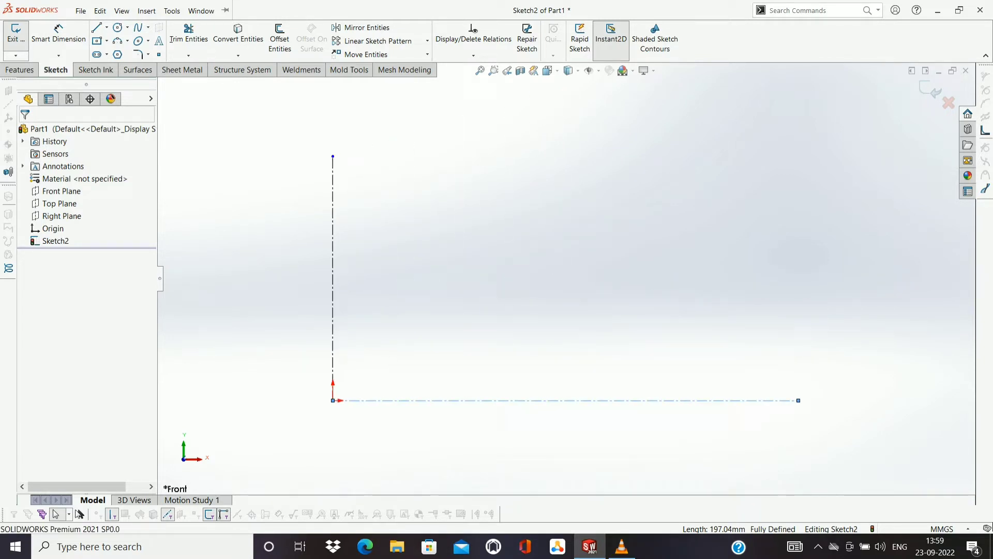
Draw a style spline from the upper-left point to the bottom-right endpoint
click(147, 11)
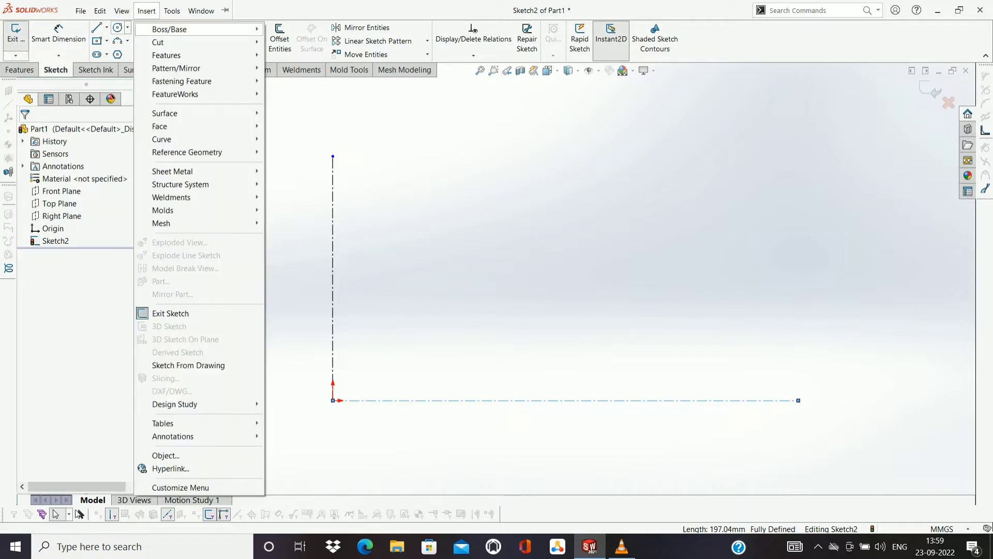
key(Escape)
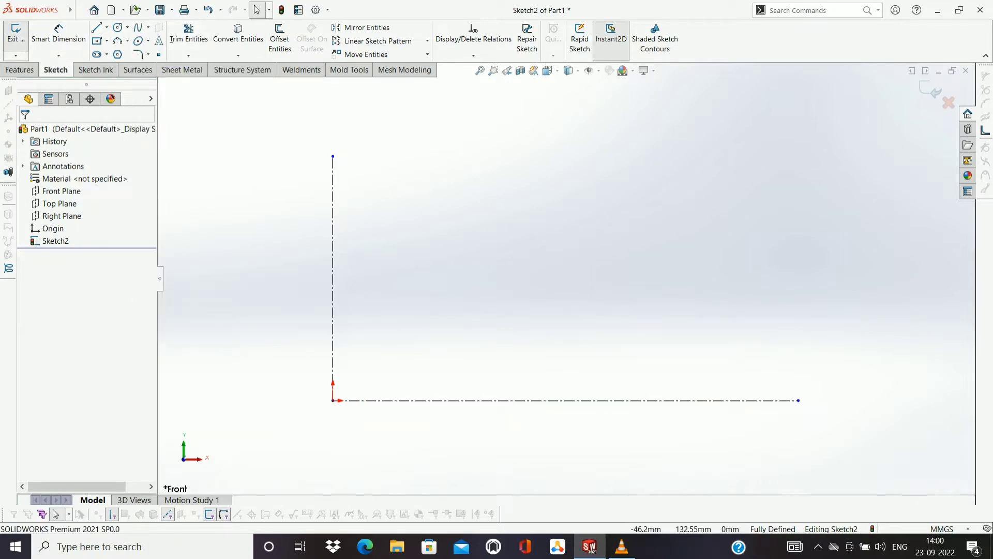
click(148, 27)
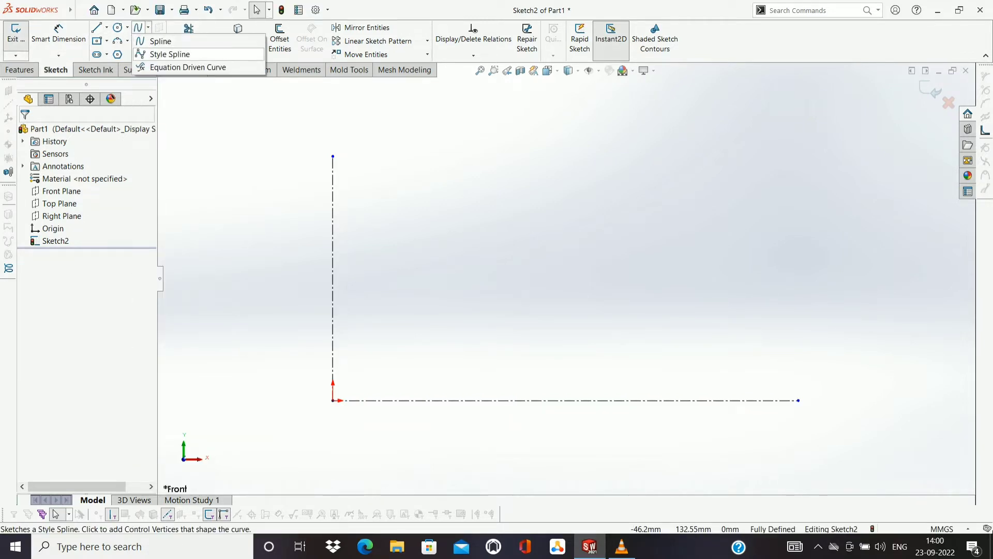
click(148, 54)
click(348, 168)
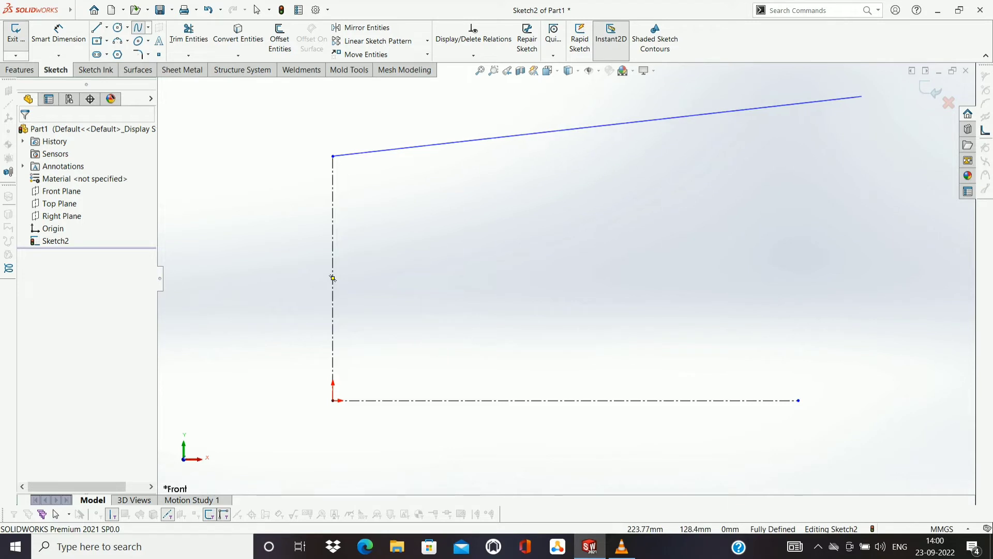
click(862, 97)
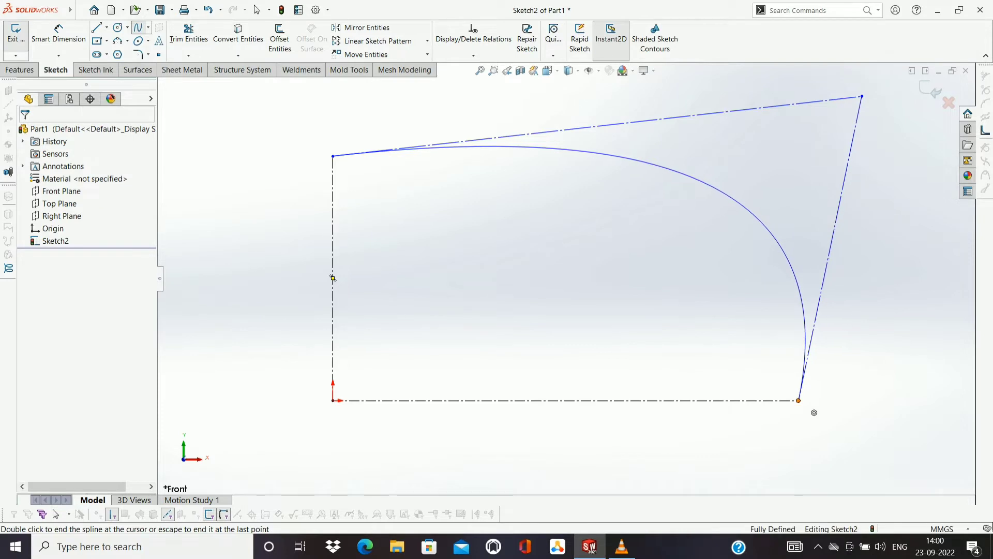
double_click(799, 400)
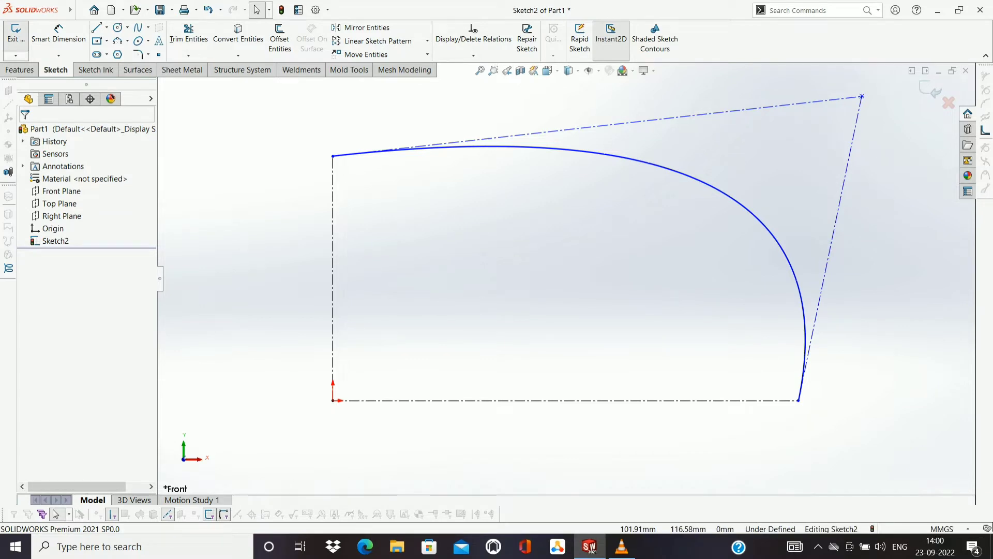
Make the upper construction line horizontal and the slanted guide line vertical
click(575, 129)
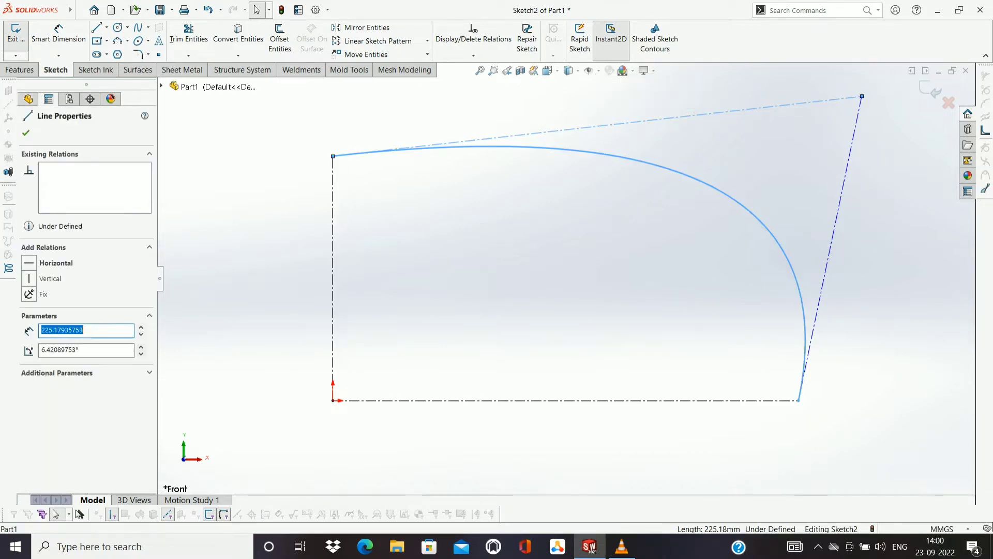
click(54, 262)
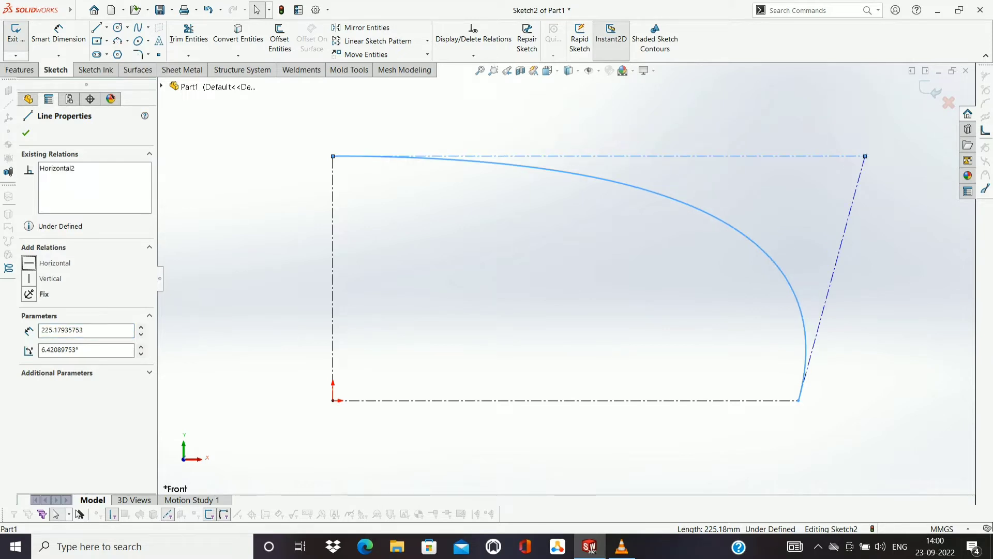
click(855, 192)
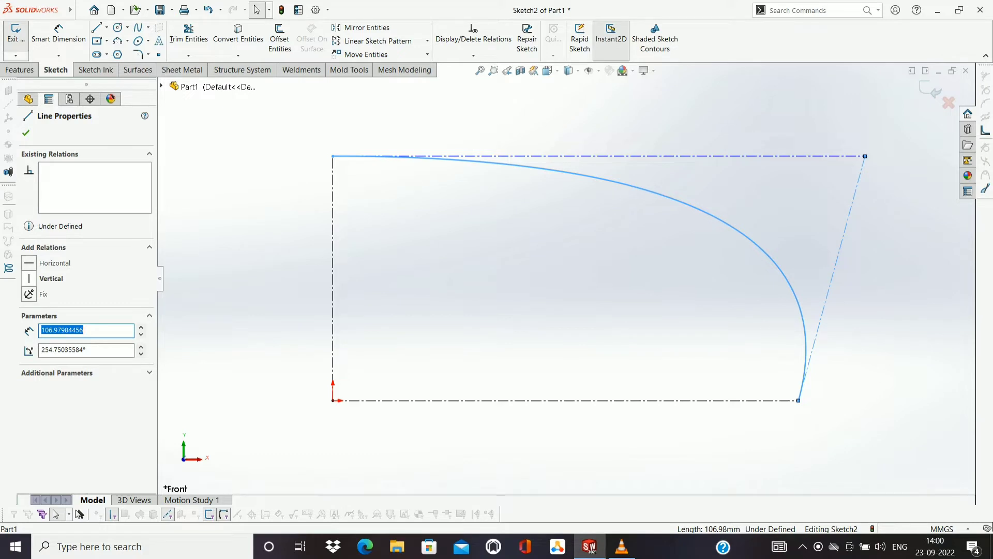
click(50, 279)
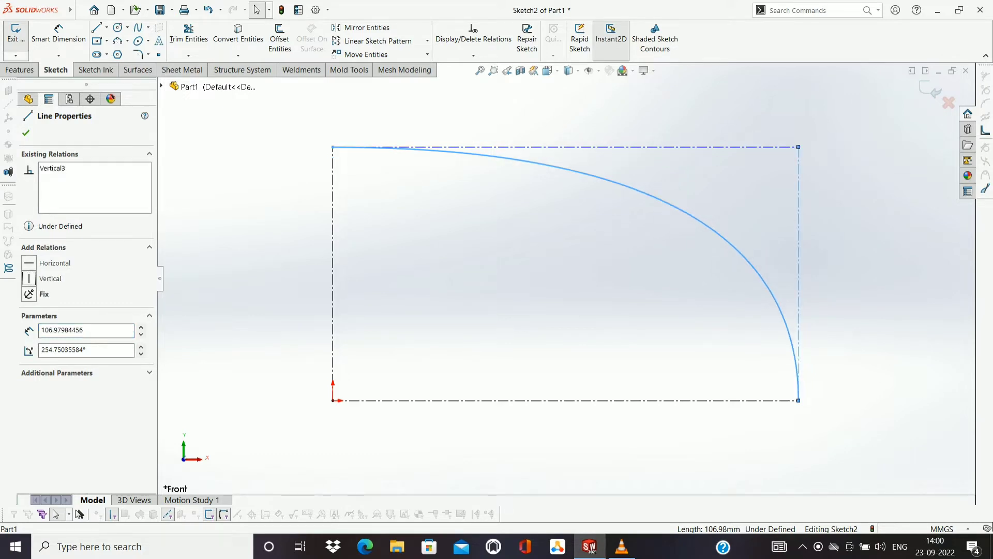
key(Escape)
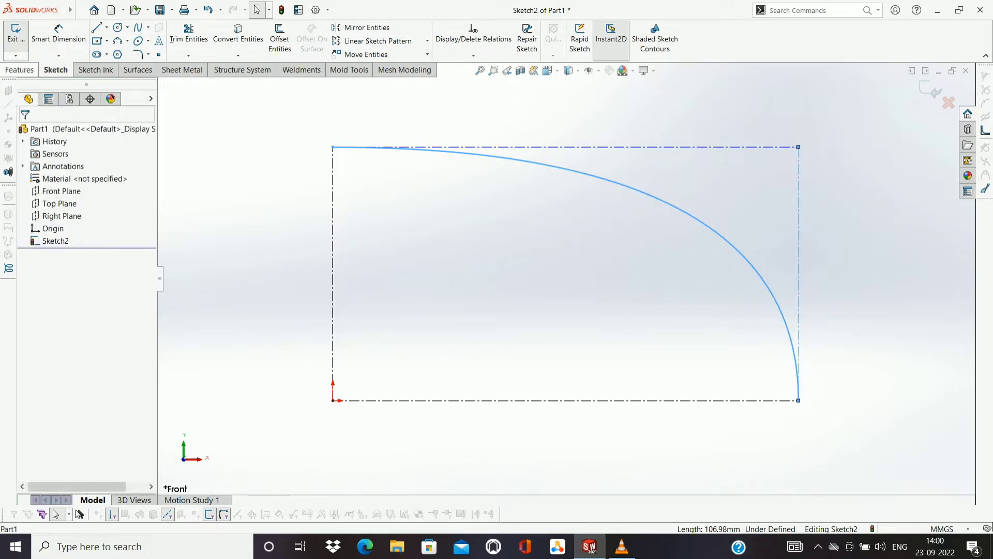
Dimension the vertical guide line at 3.5 mm and the top line at 2 mm
click(58, 33)
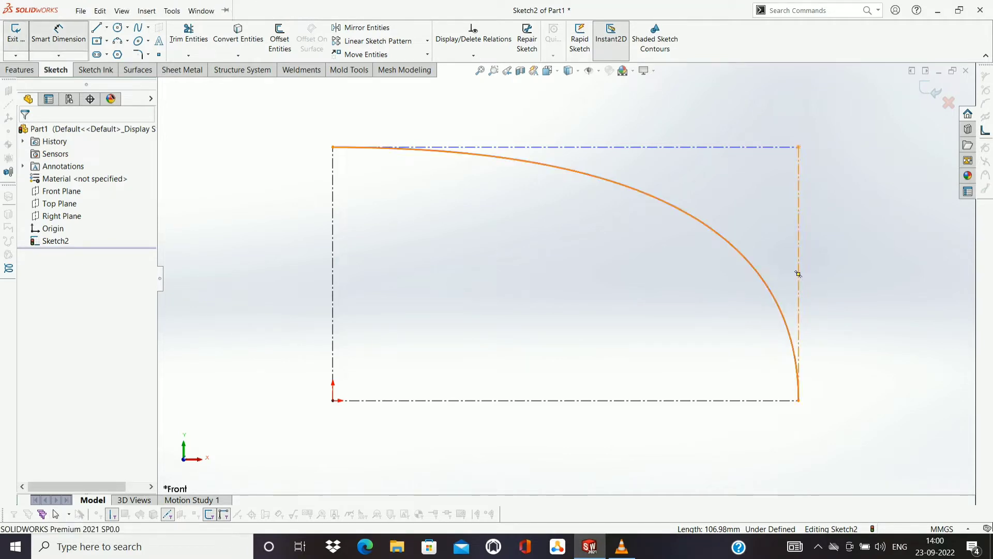
click(798, 273)
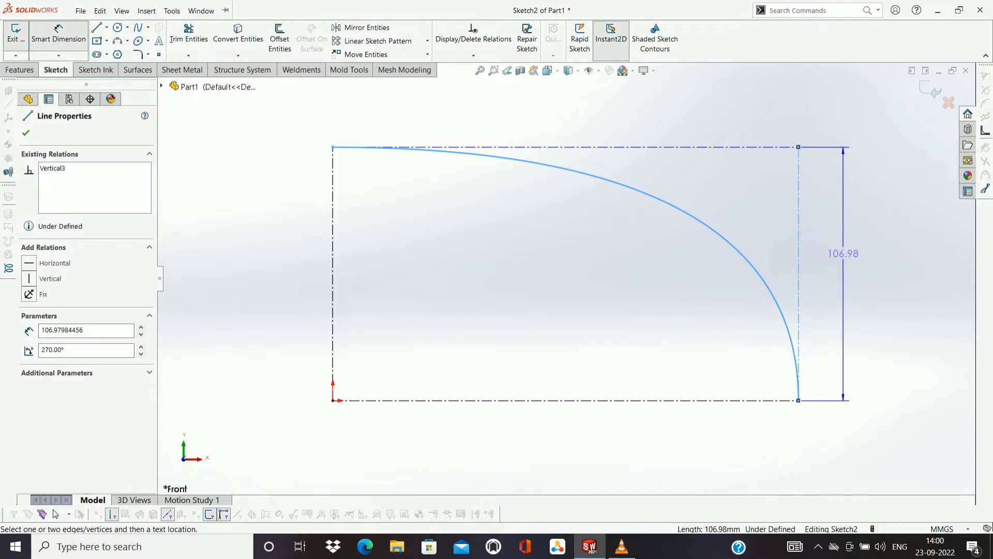
click(844, 254)
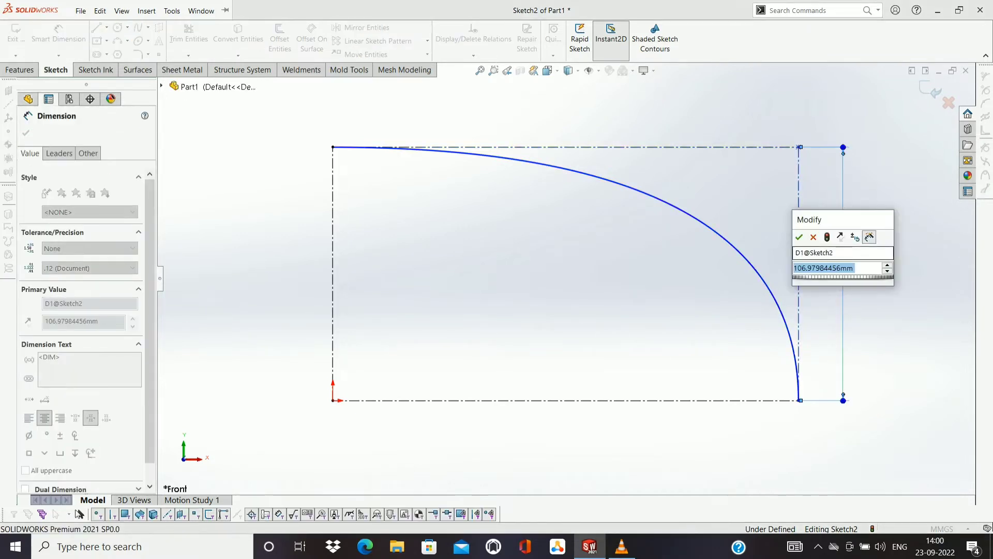
text(3.5)
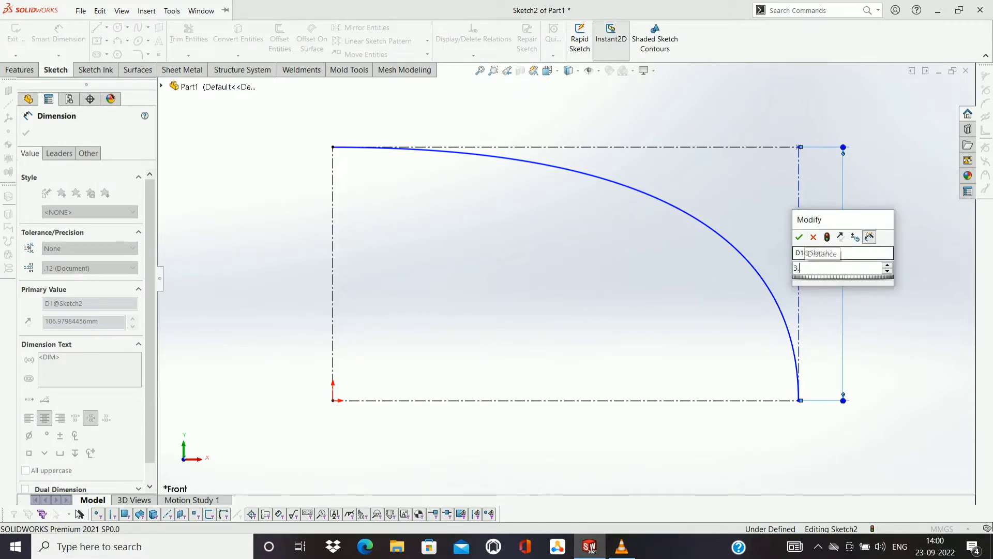
key(Return)
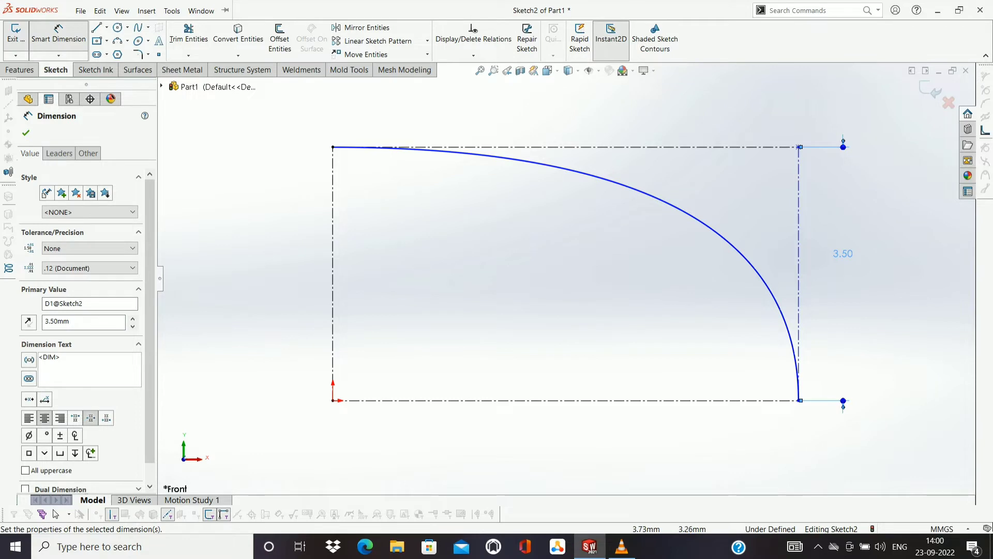
click(595, 147)
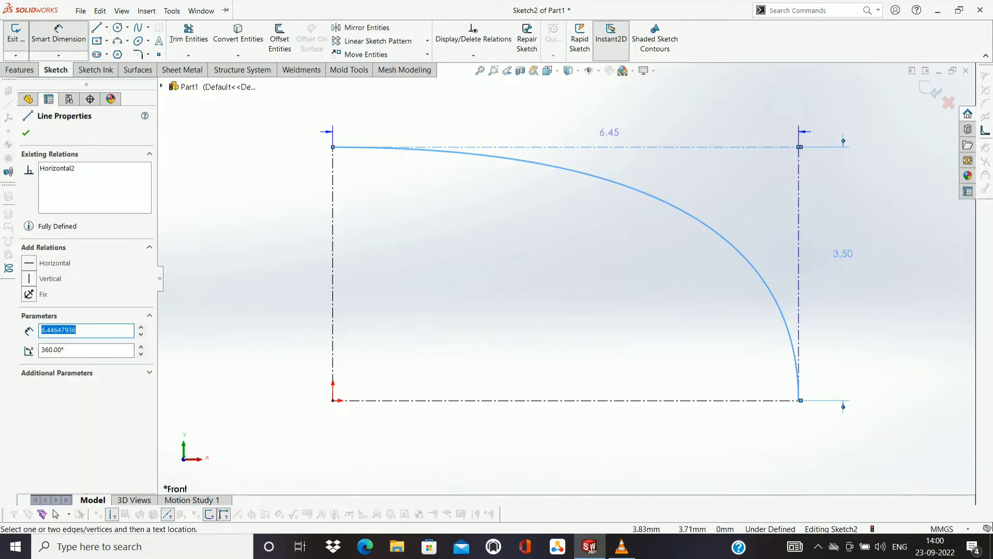
click(611, 106)
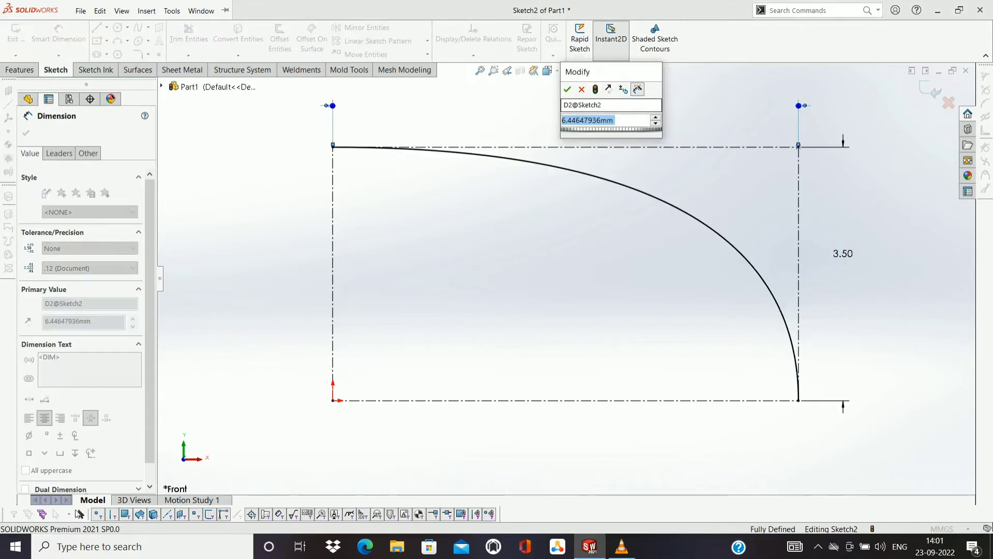
text(=)
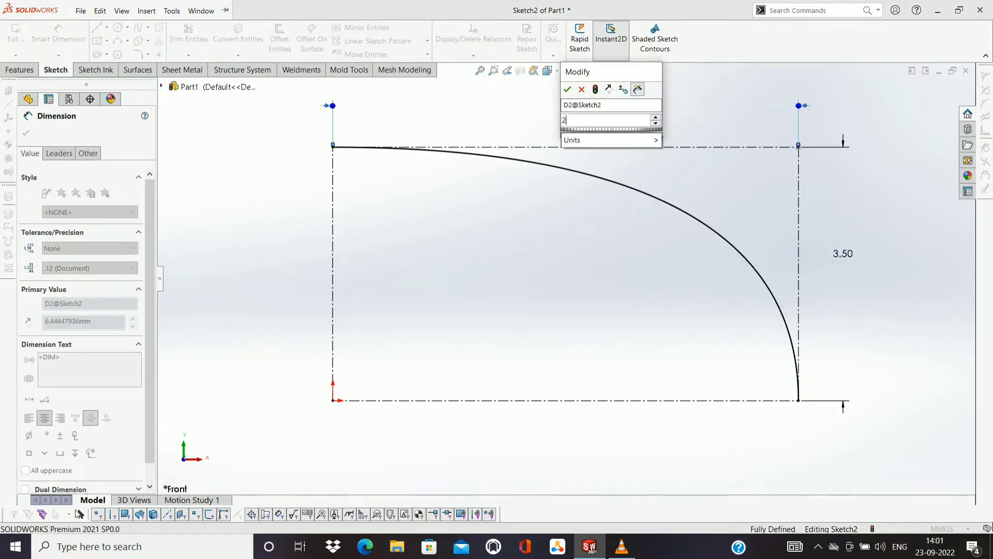
key(Return)
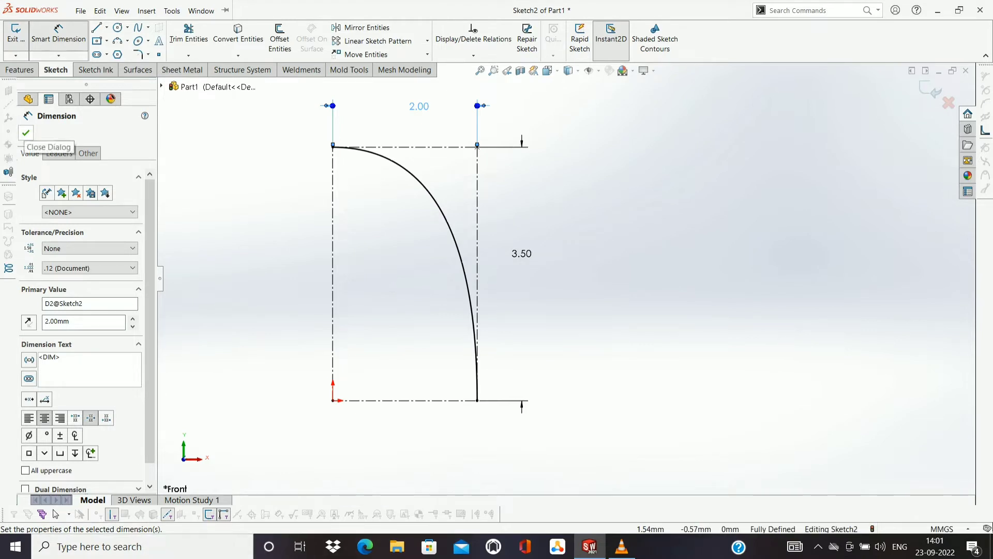
click(26, 132)
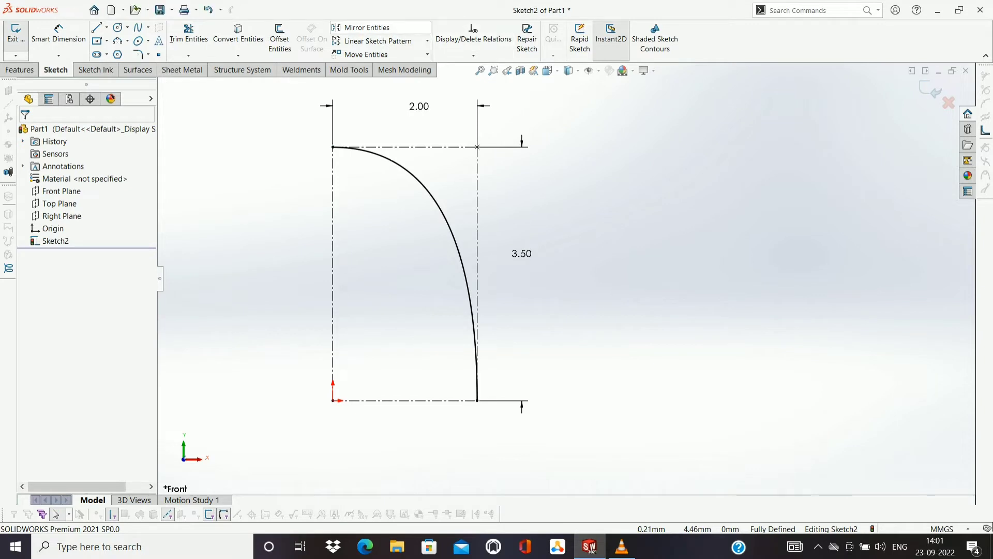
Mirror the spline about the vertical centerline to create the left half
click(364, 28)
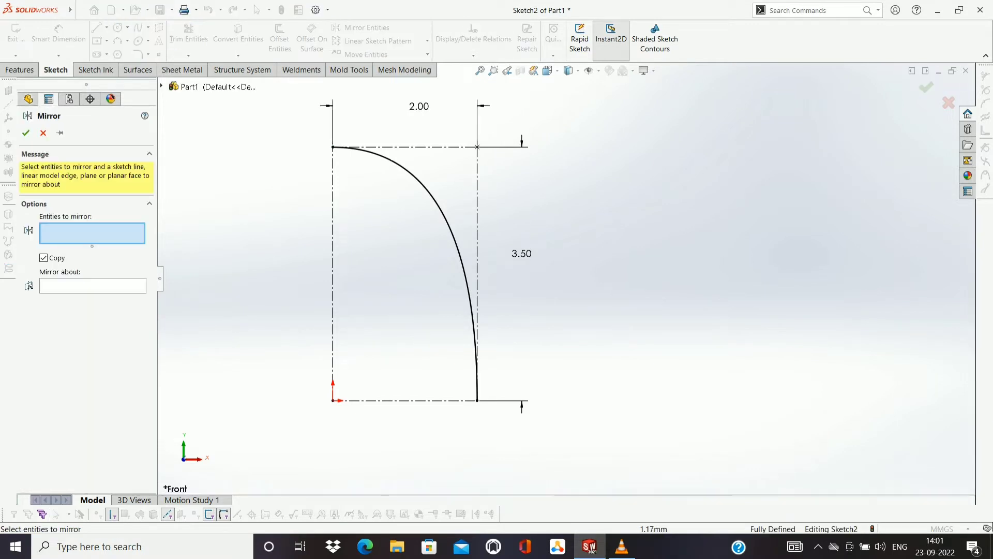
click(432, 197)
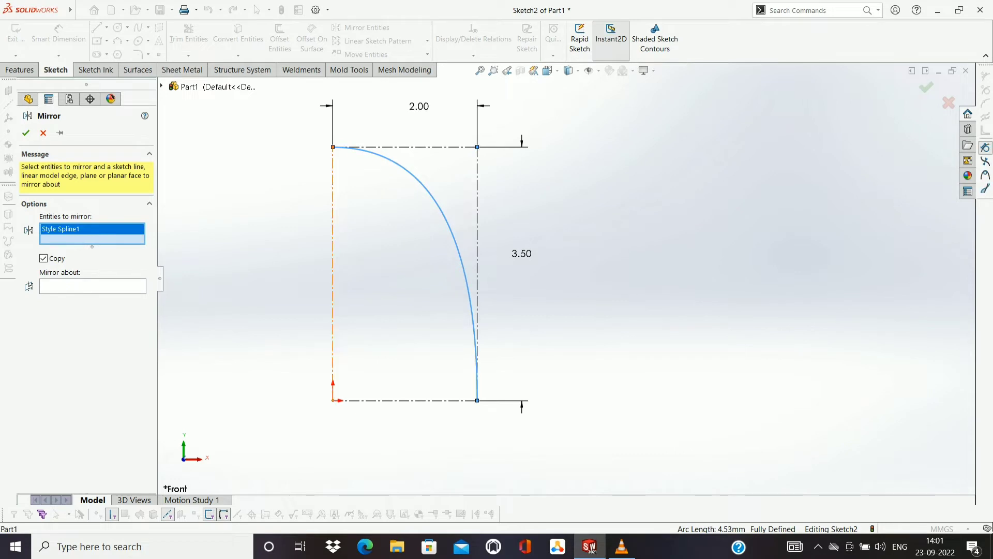
click(333, 269)
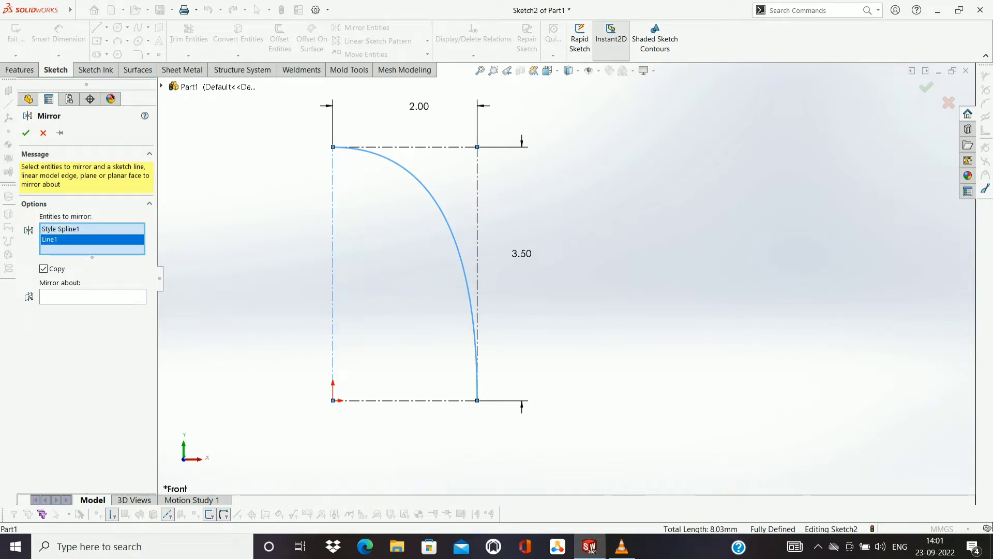
key(Delete)
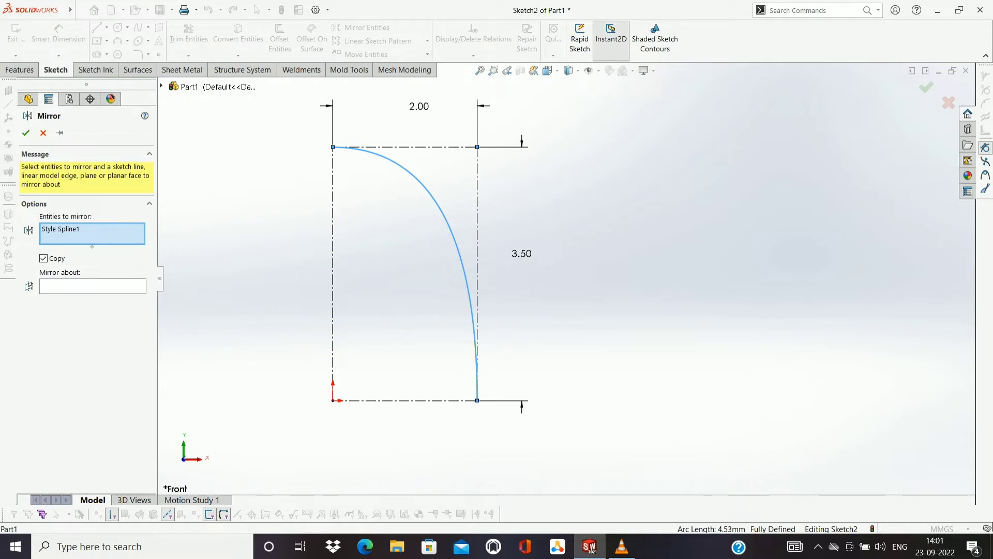
click(92, 286)
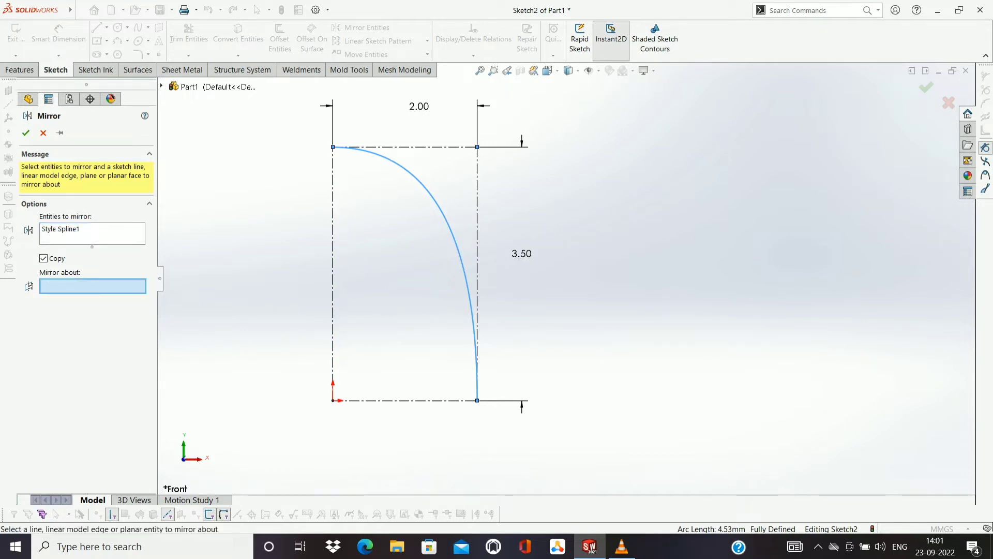
click(332, 259)
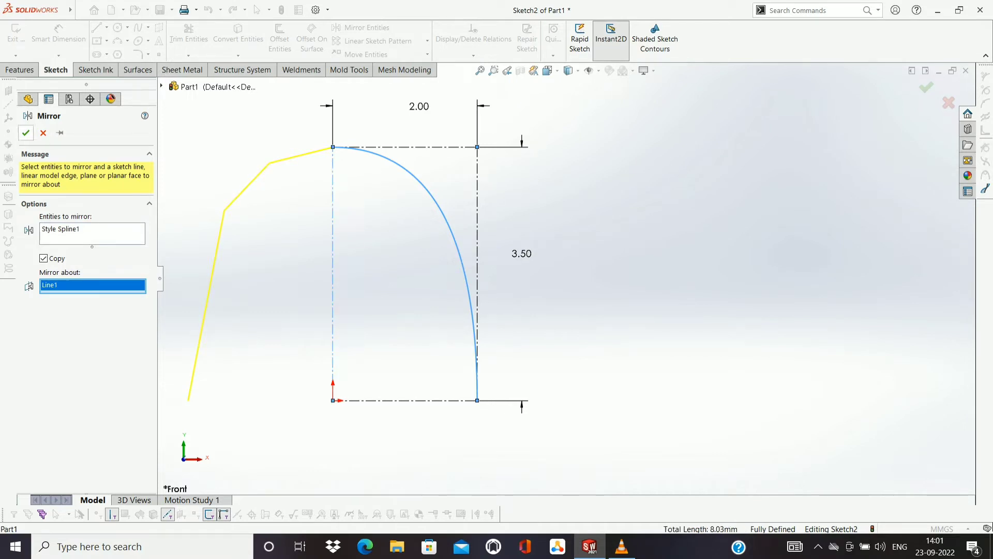
click(25, 132)
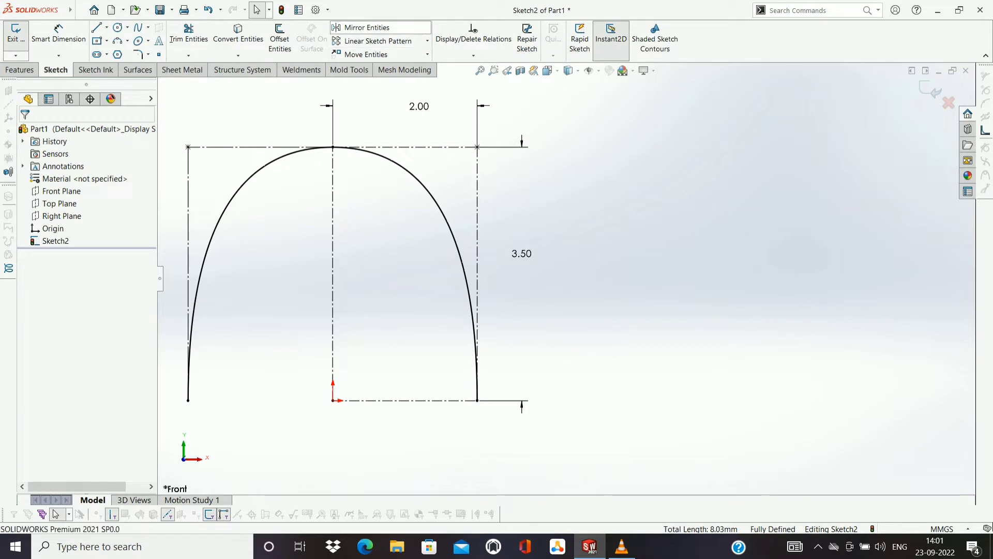
Mirror both splines downward across the horizontal centerline to close the oval
click(367, 28)
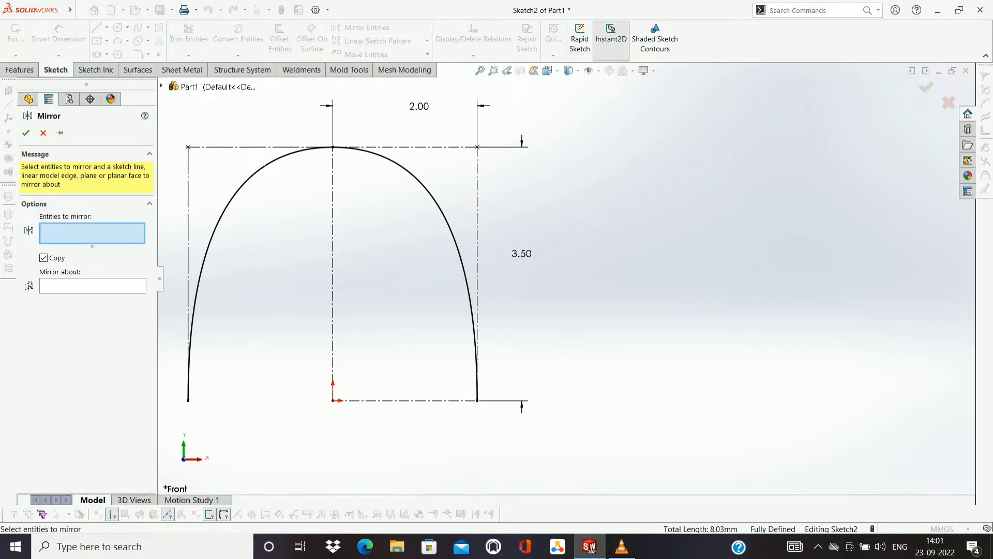
click(462, 261)
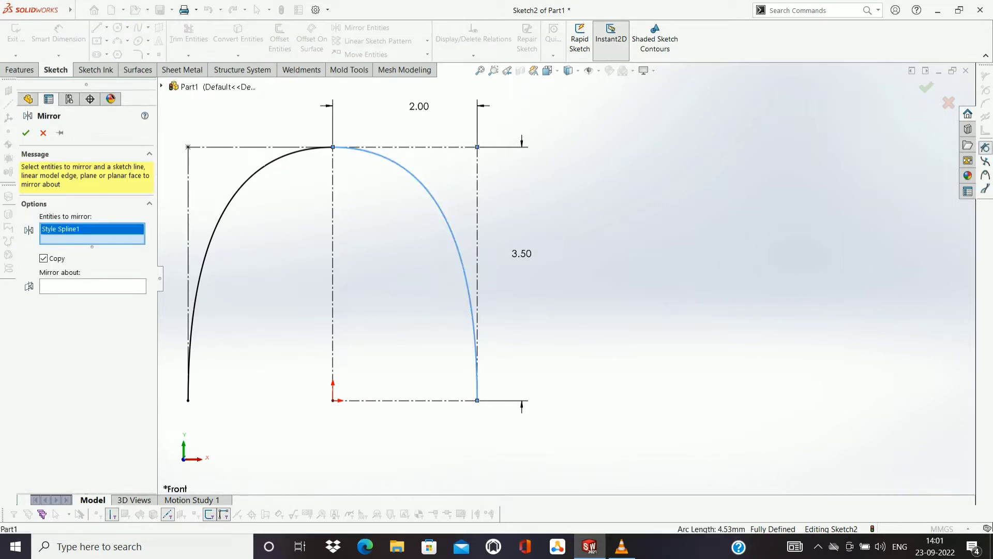
click(207, 233)
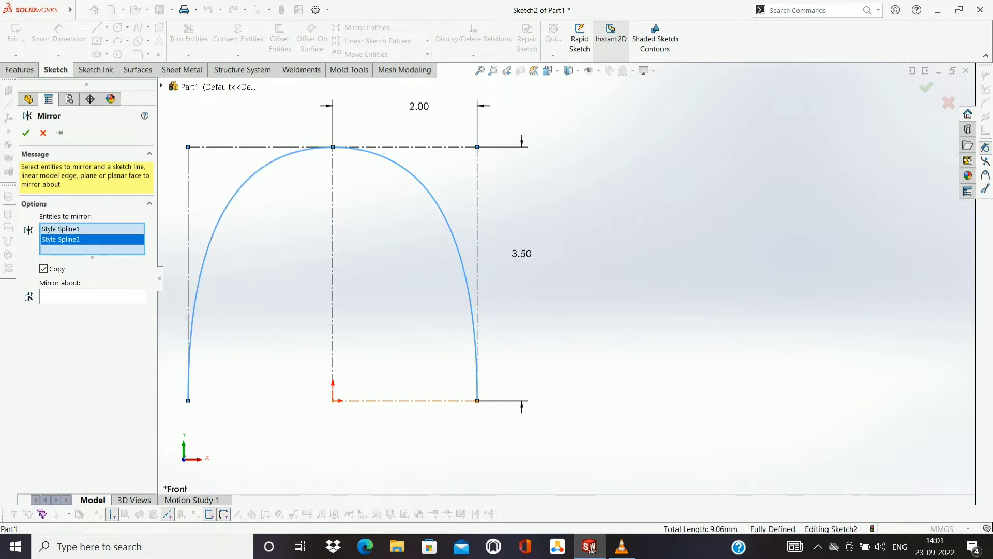
click(403, 400)
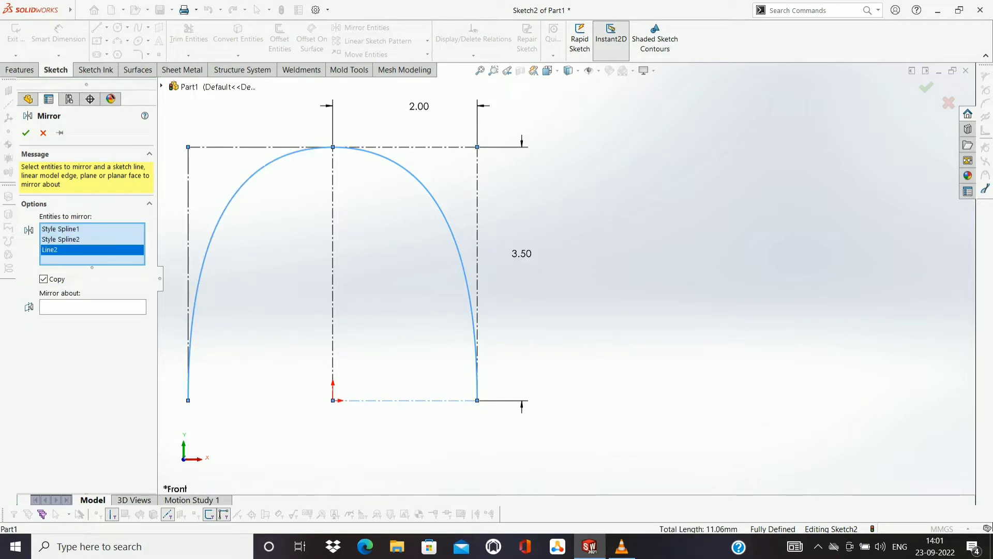
key(Delete)
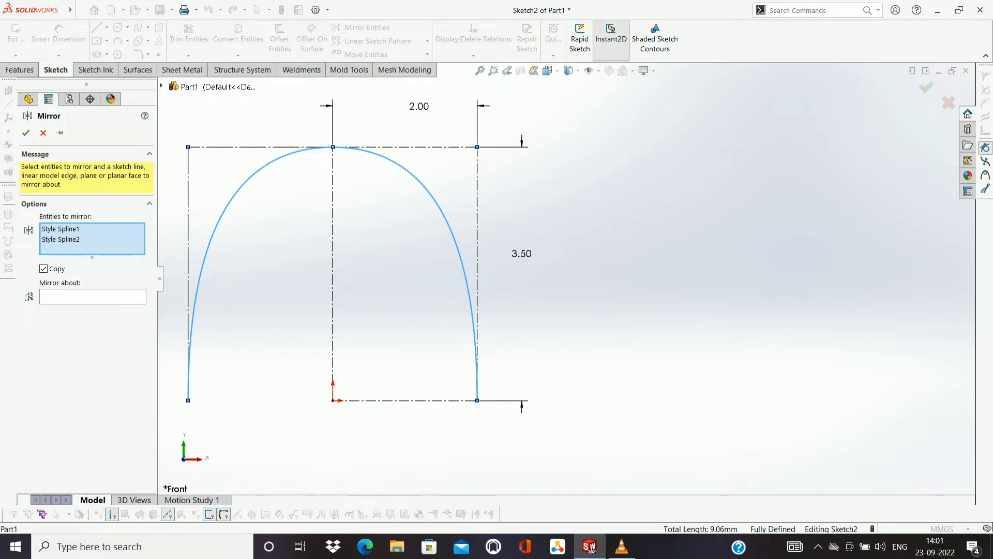
click(93, 296)
click(403, 400)
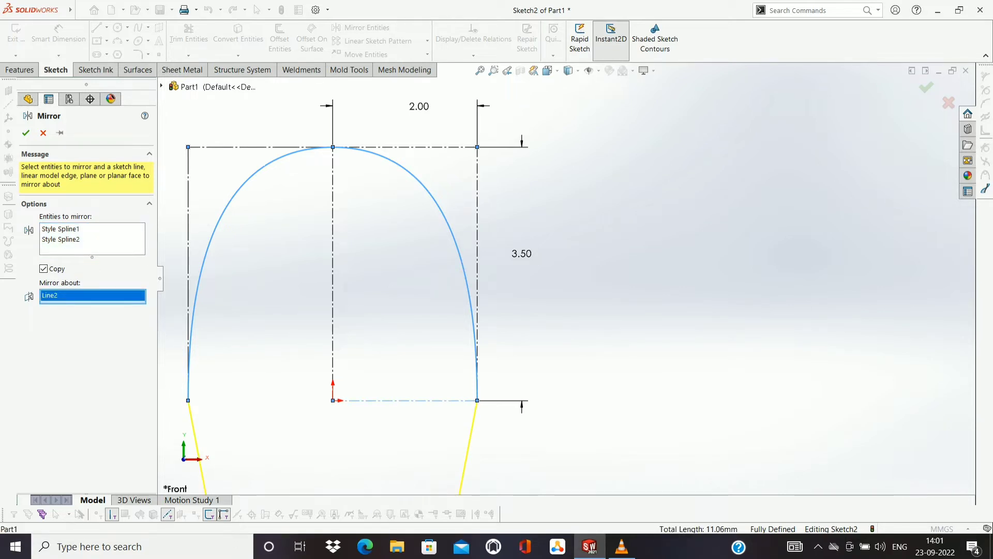
click(26, 133)
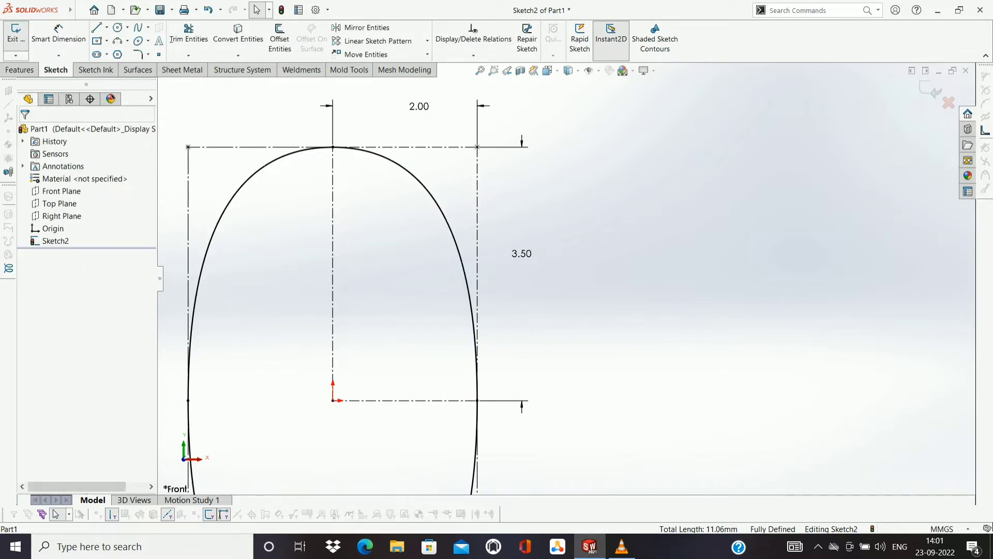
Zoom to fit the closed oval outline and exit Sketch2
right_click(607, 332)
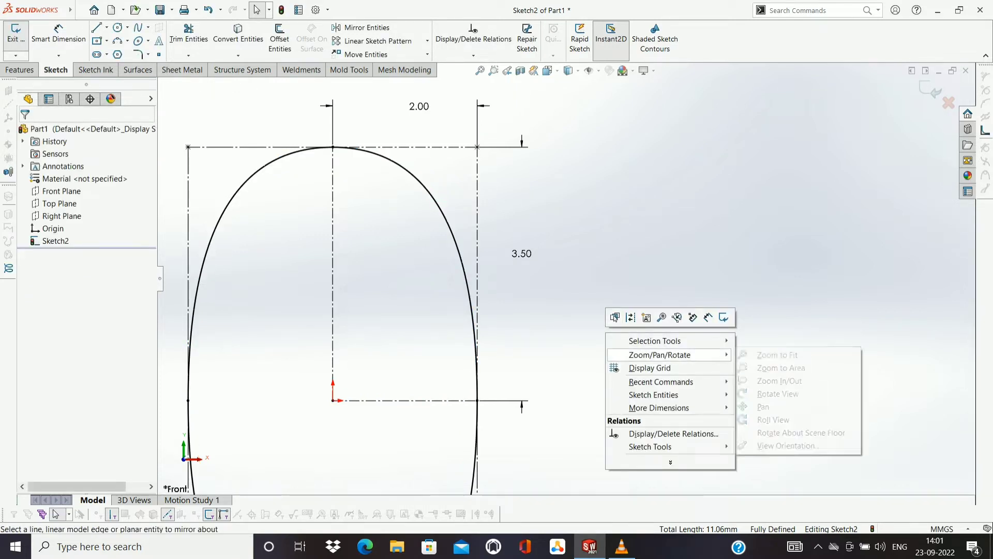
click(777, 354)
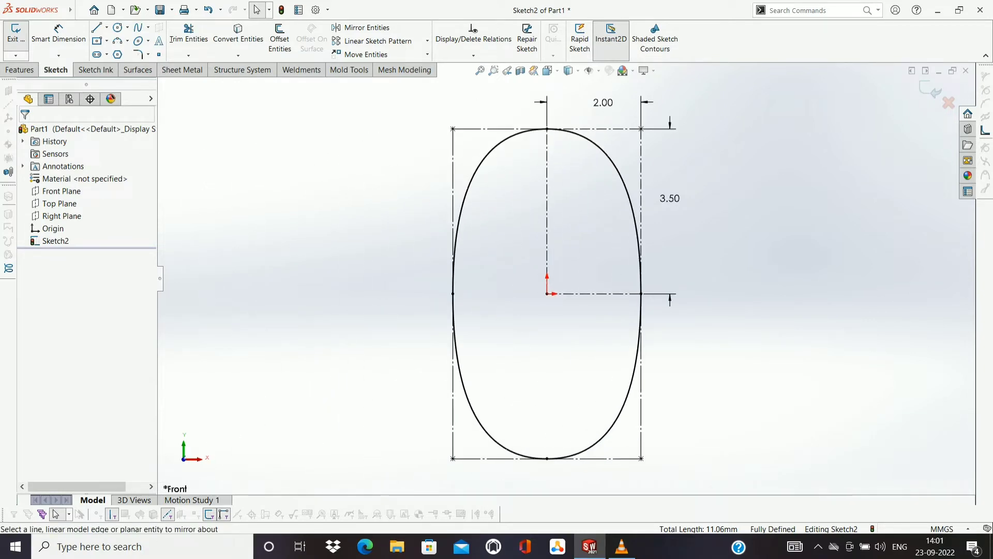
click(172, 11)
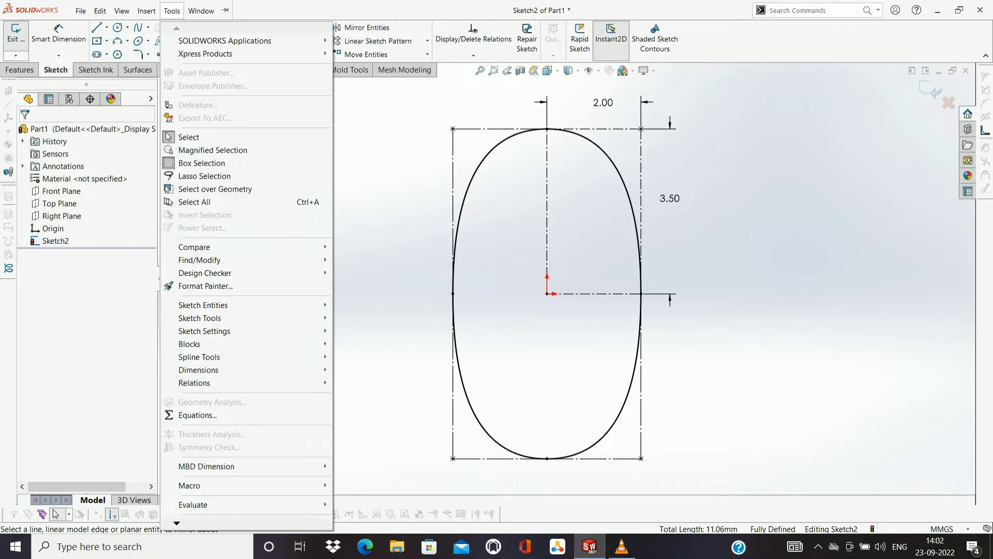
key(Escape)
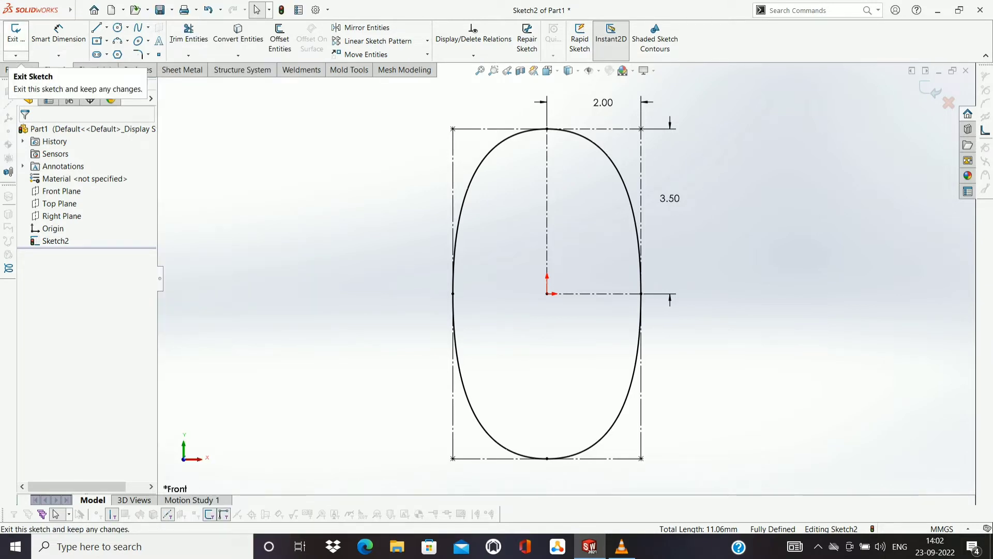
click(360, 28)
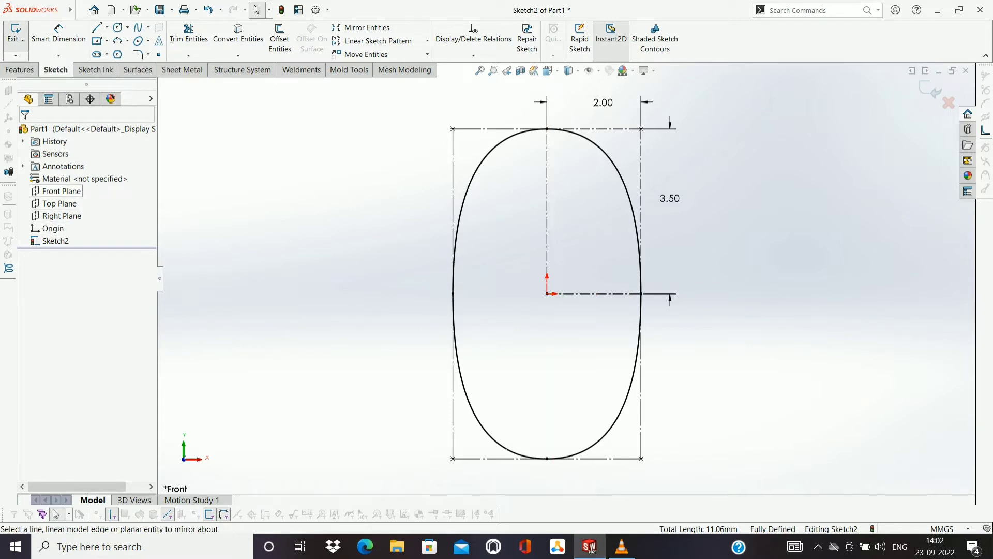
right_click(61, 191)
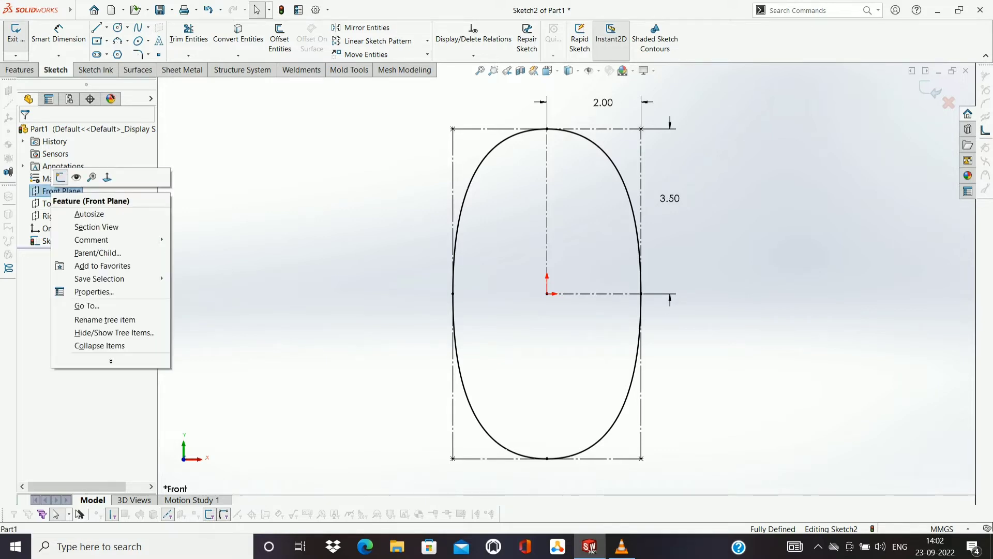
key(Escape)
key(ctrl+b)
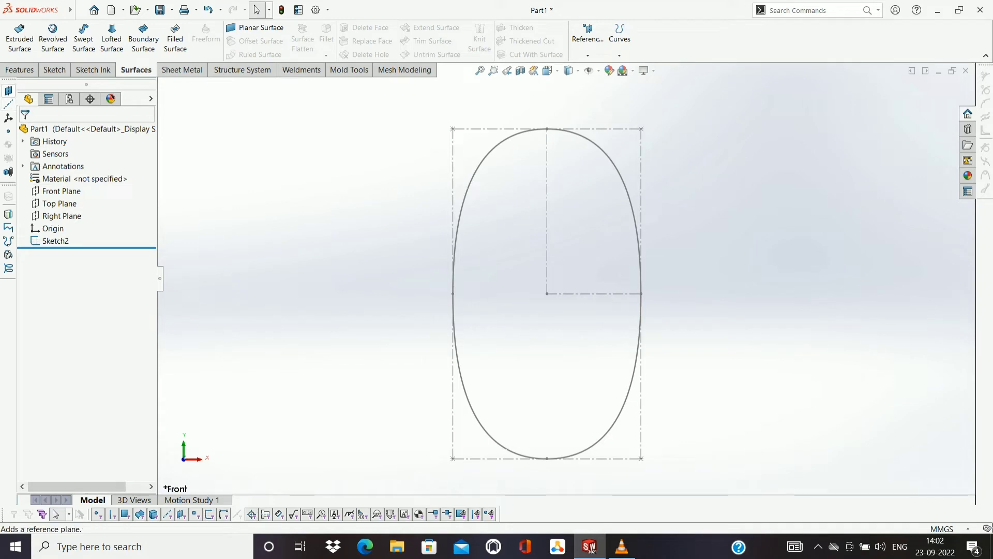
Create Plane2 offset 10.00 mm from the Front Plane, with the offset flipped
click(588, 38)
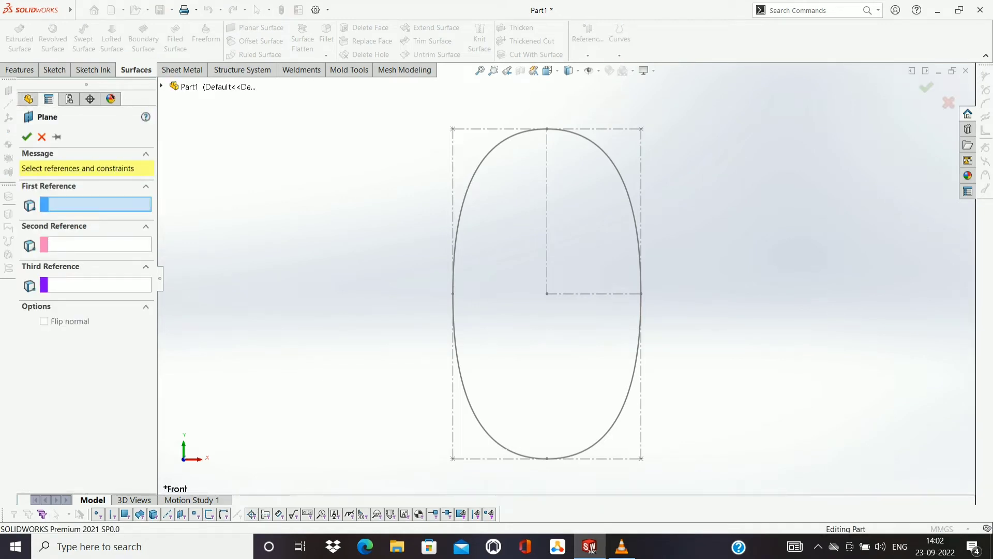
click(162, 86)
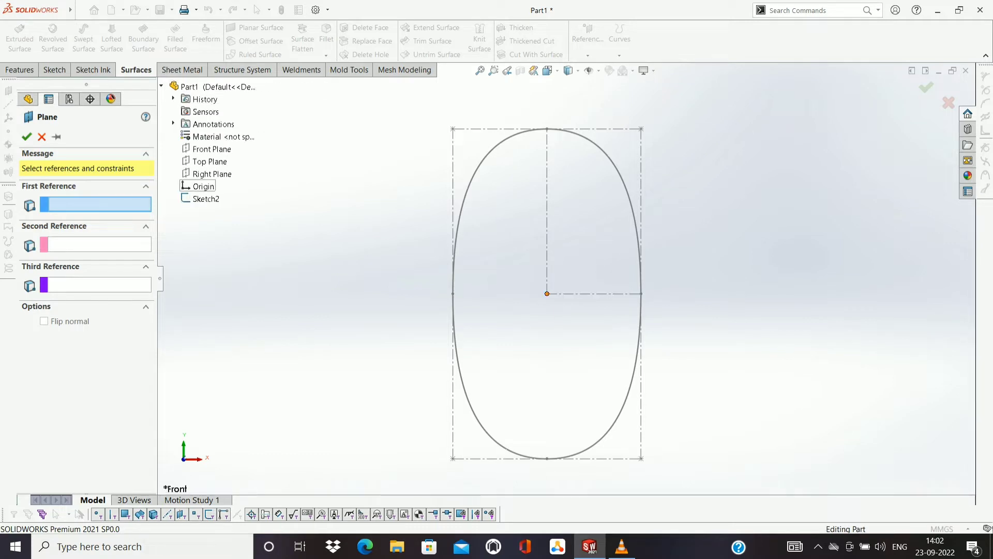
click(212, 149)
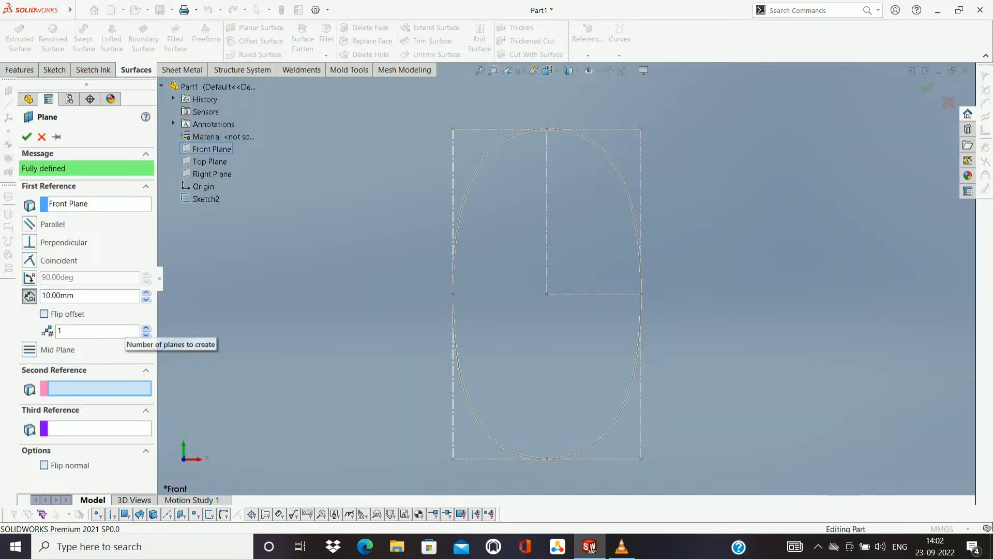
click(44, 313)
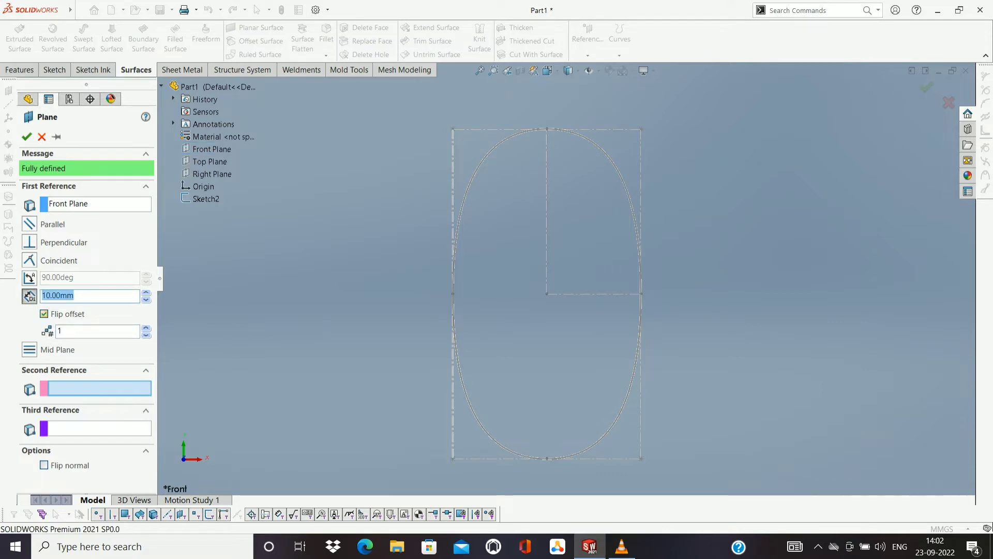
click(26, 136)
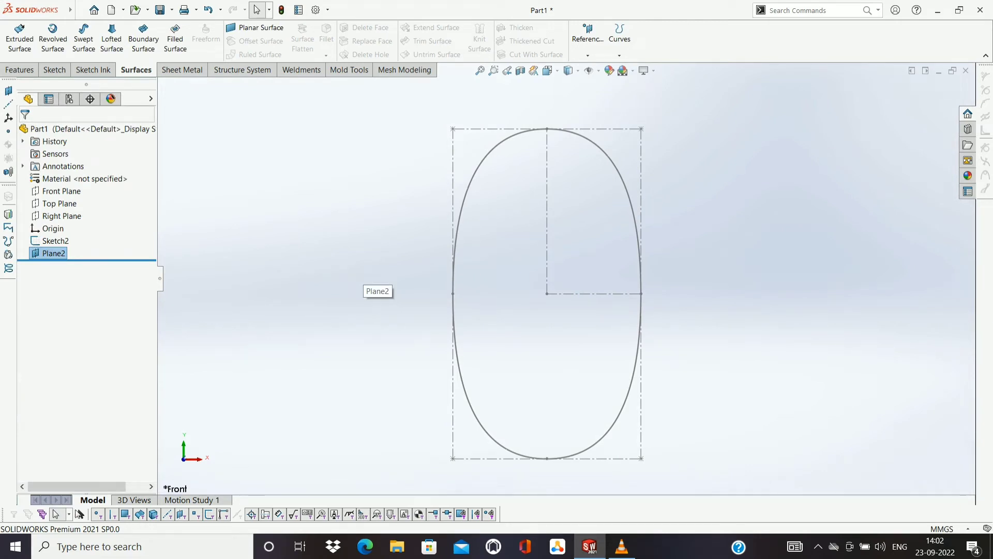
Zoom to fit to inspect Plane2, then undo its creation
right_click(417, 297)
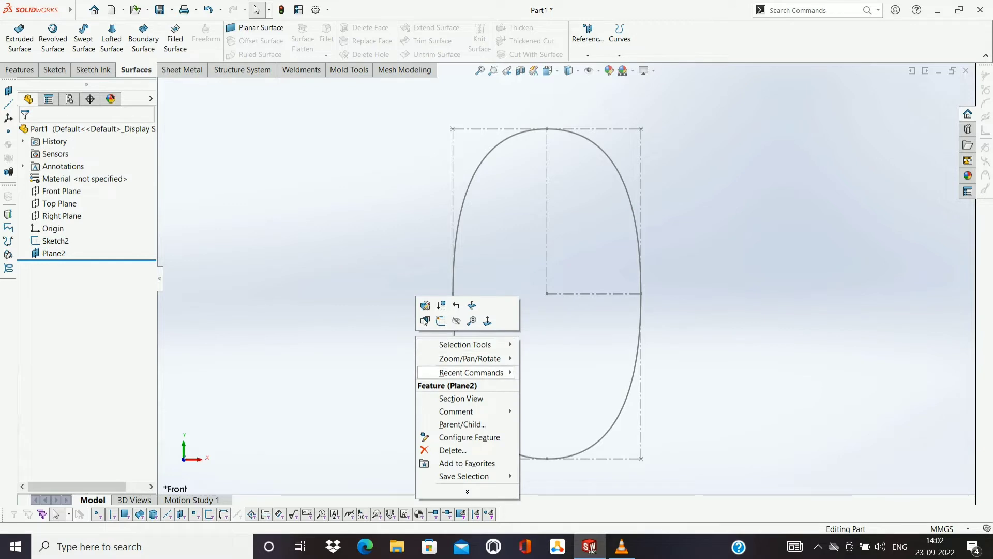
mouse_move(470, 358)
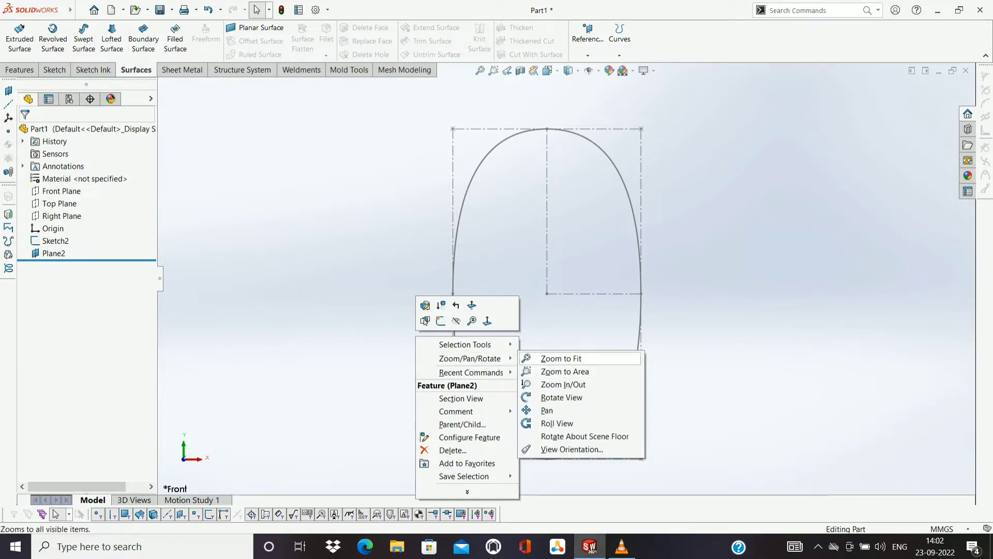
click(561, 358)
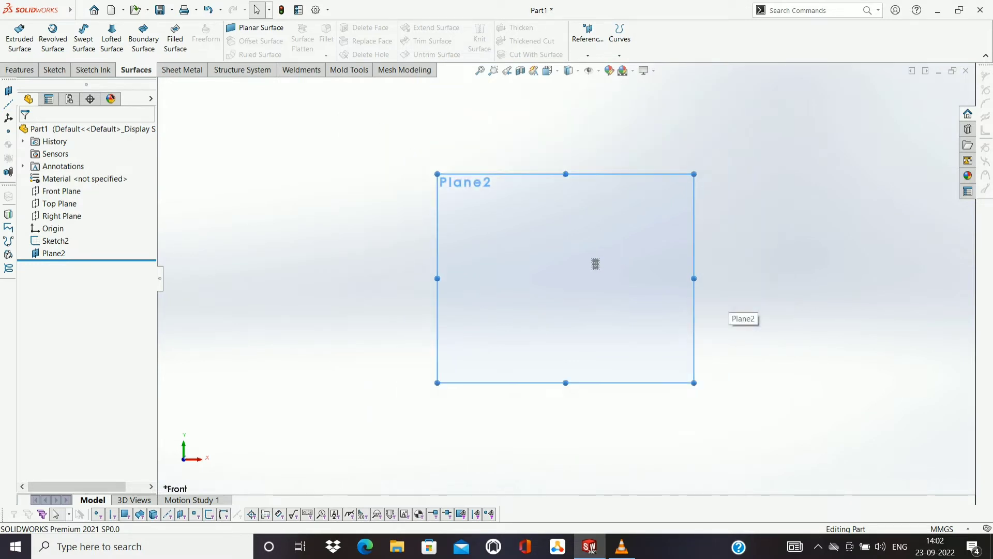
scroll(533, 262, down, 3)
scroll(457, 258, down, 2)
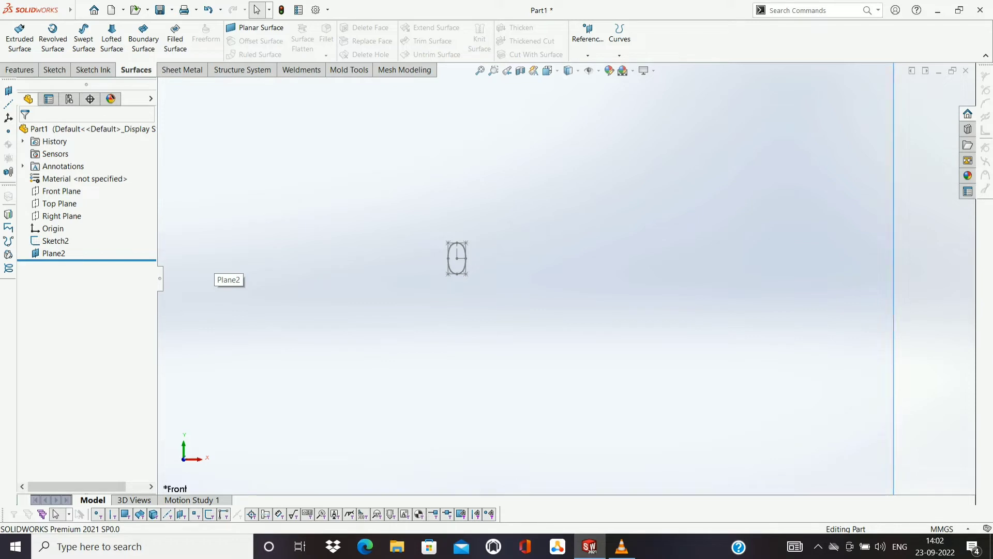
key(ctrl+z)
key(f)
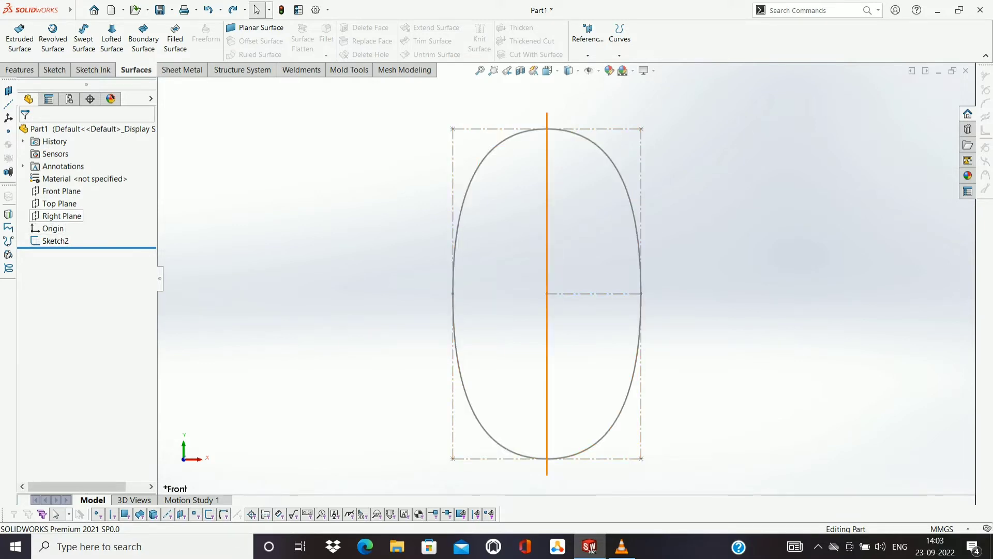
Create Plane3 offset 10.00 mm from the Front Plane with the offset flipped
right_click(62, 191)
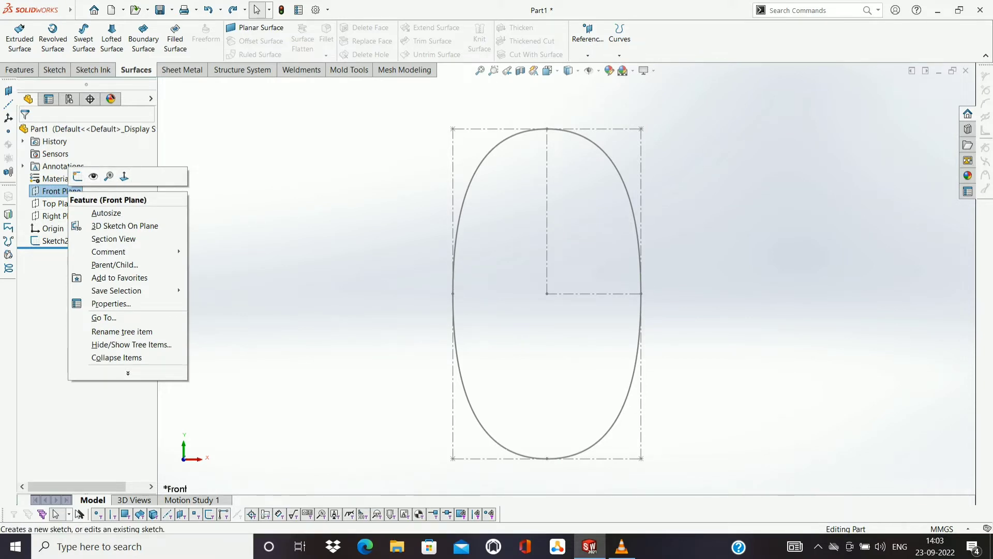
key(Escape)
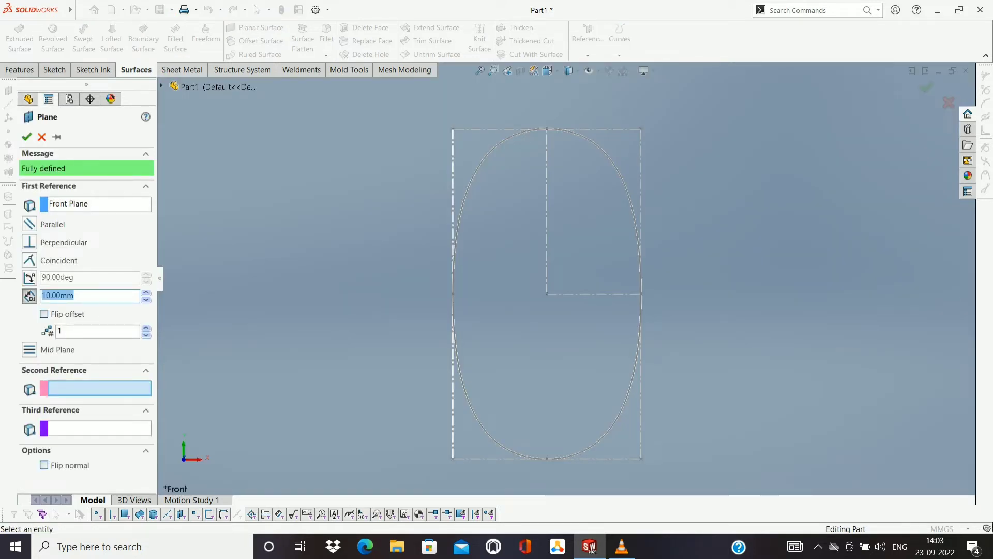
click(44, 313)
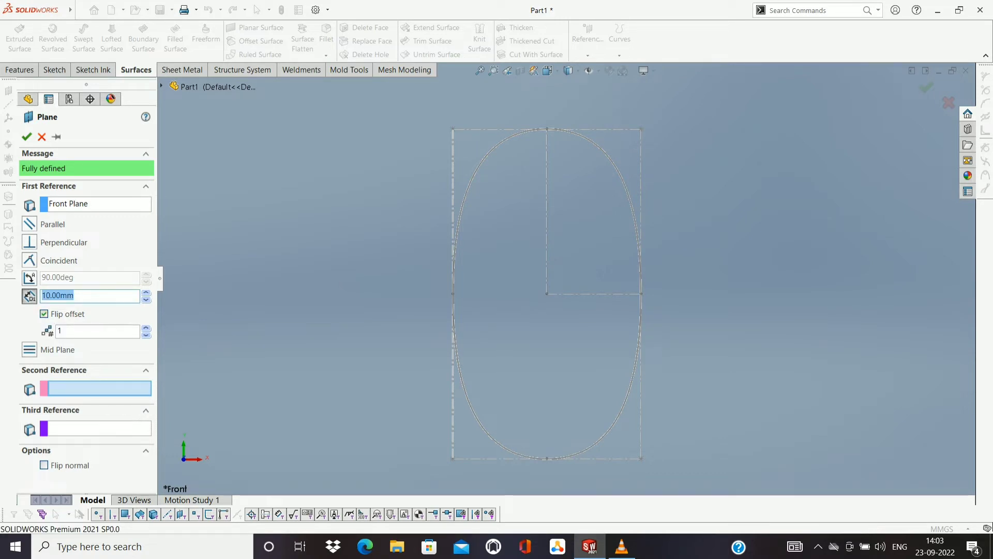
click(26, 136)
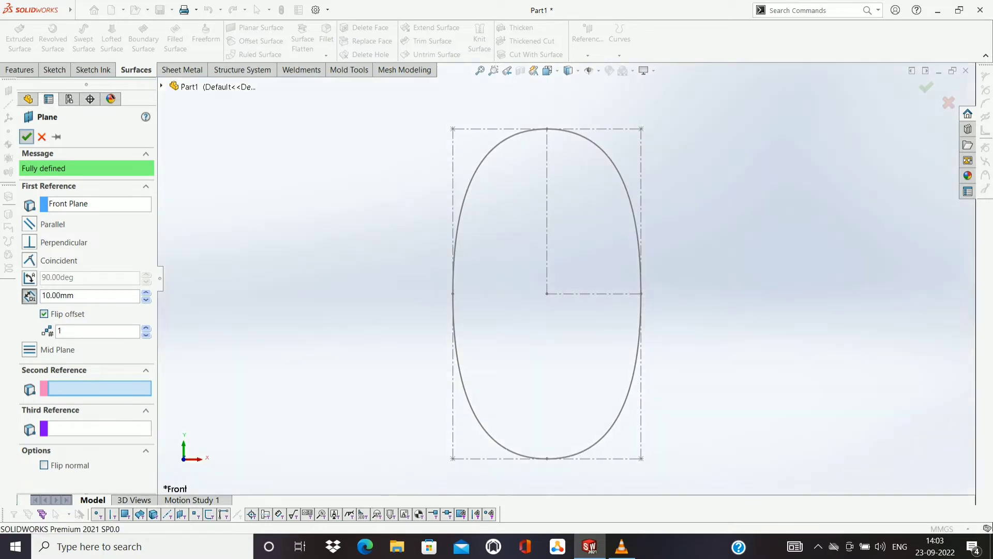
right_click(310, 187)
mouse_move(365, 248)
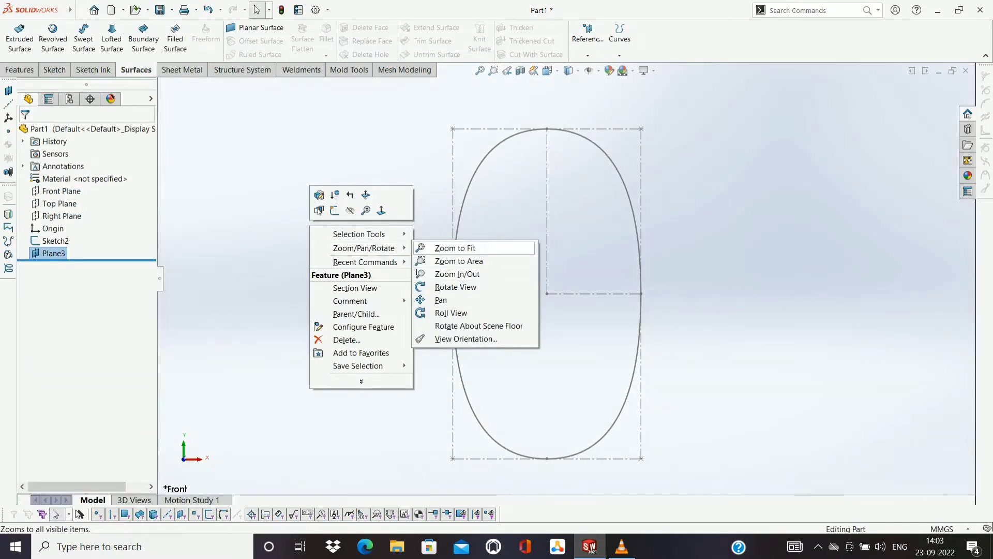
Shrink Plane3 by dragging its bottom, right and left edges inward
click(456, 248)
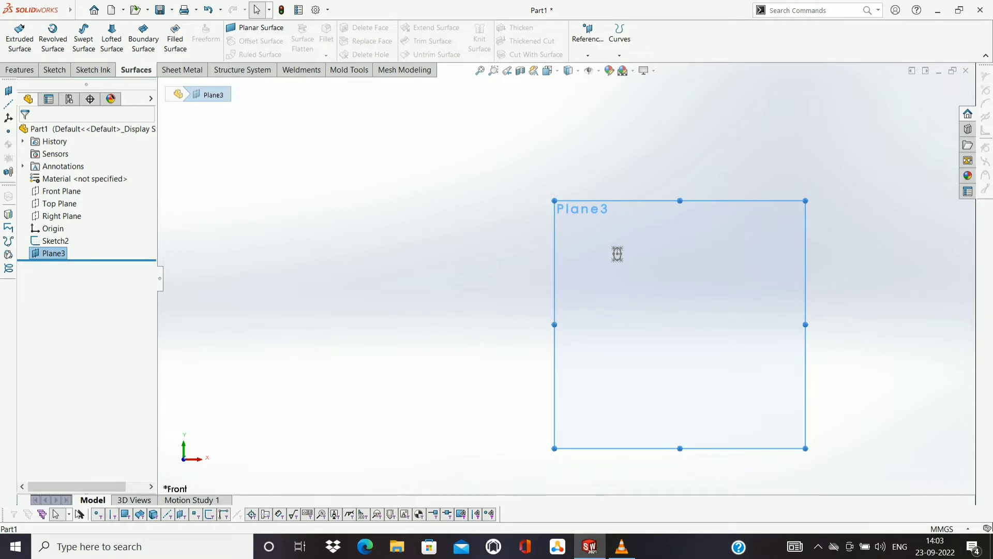
mouse_move(554, 448)
mouse_down()
mouse_move(559, 333)
mouse_move(540, 308)
mouse_up()
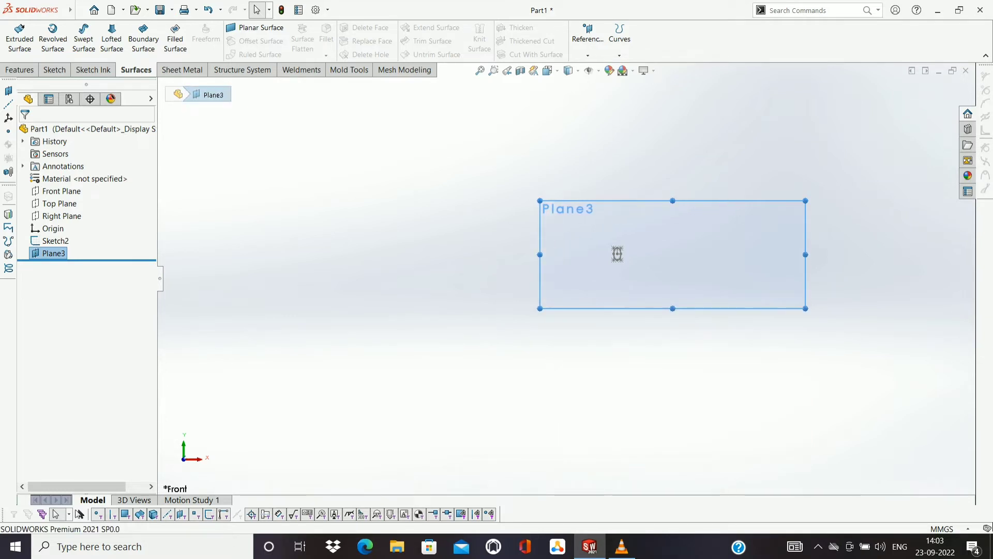
drag(805, 254, 638, 255)
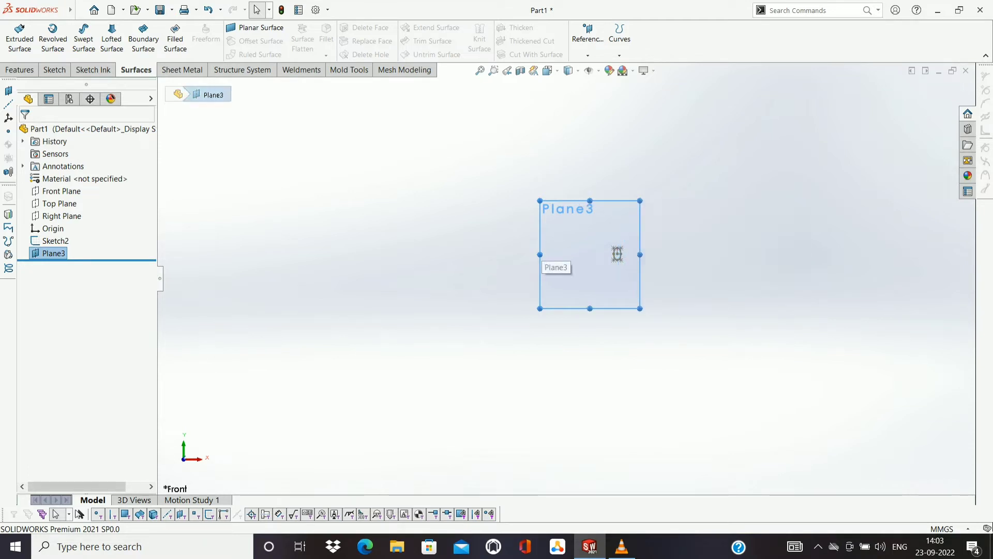
click(617, 254)
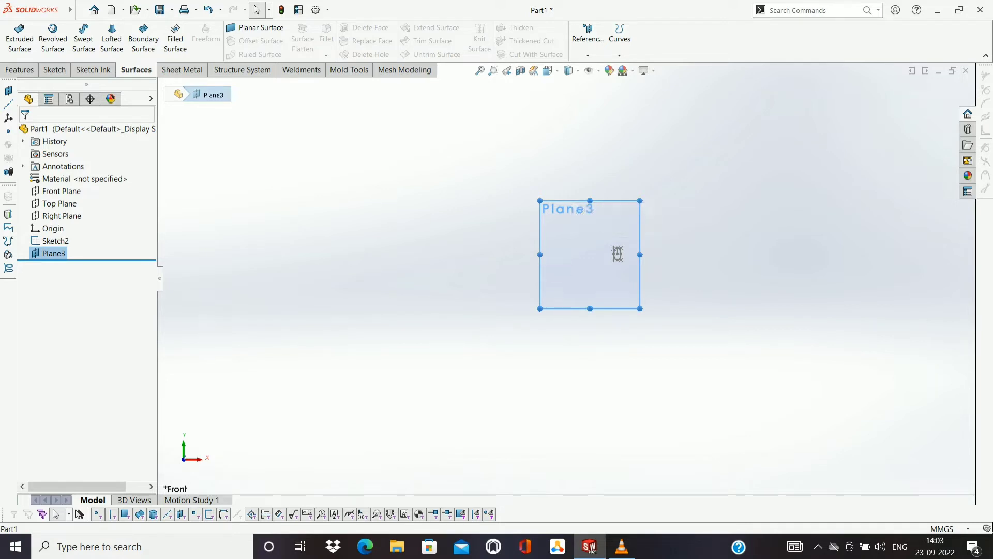
drag(540, 254, 590, 251)
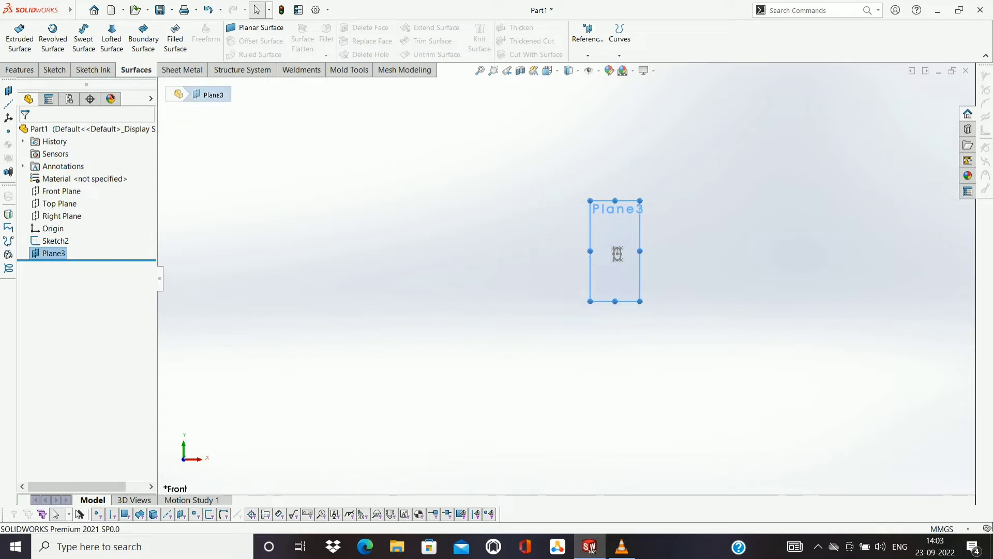
Fit Plane3 and the sketch in view, then select Plane3 in the tree
right_click(451, 286)
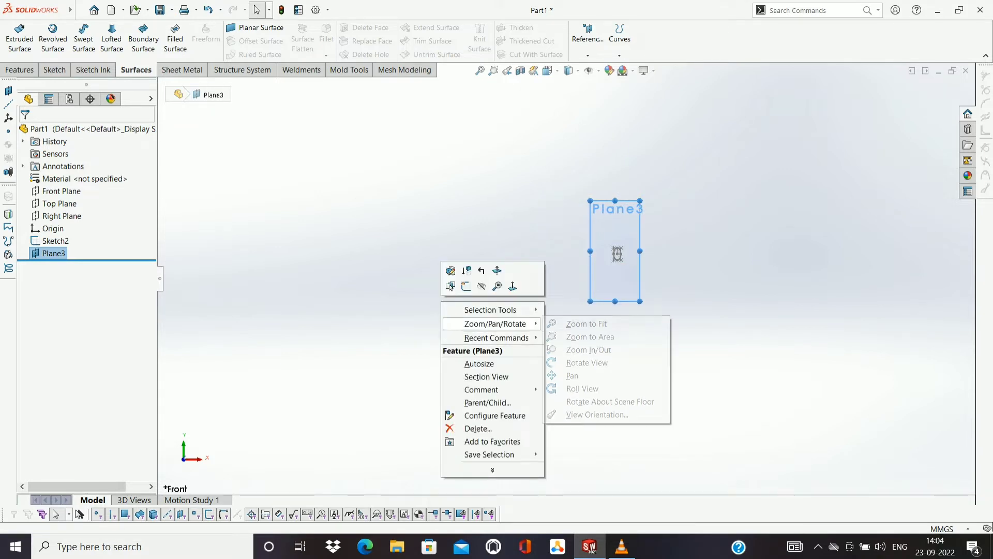
click(571, 337)
right_click(497, 316)
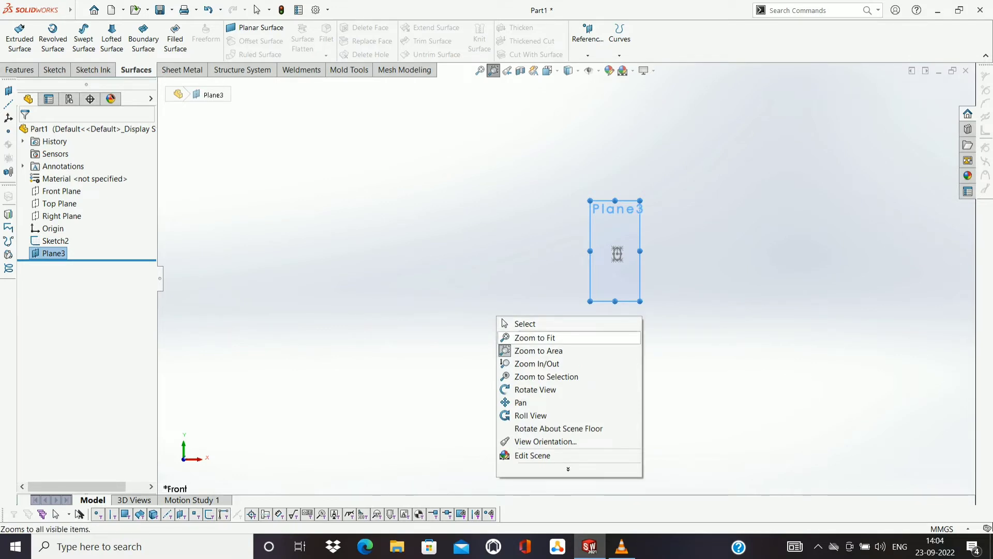
click(535, 338)
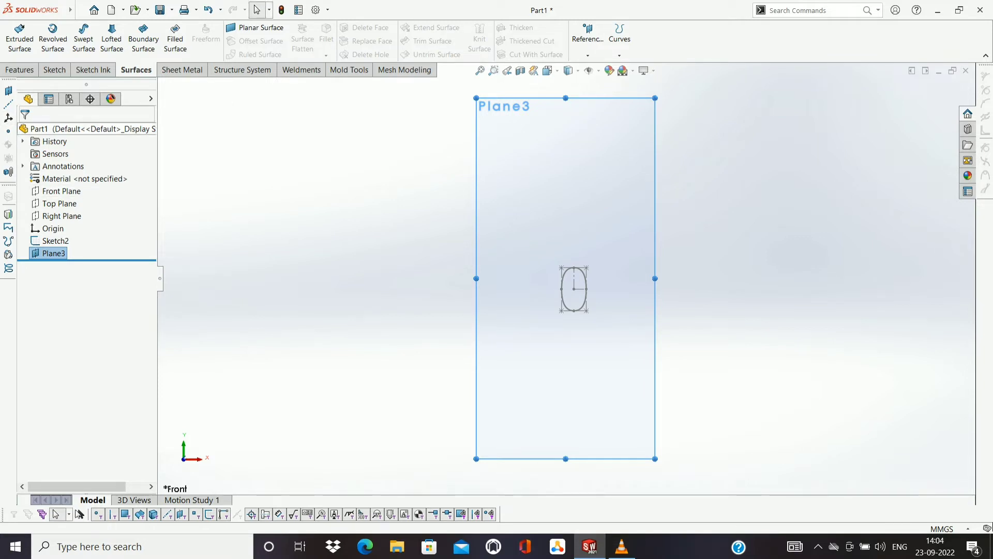
right_click(57, 191)
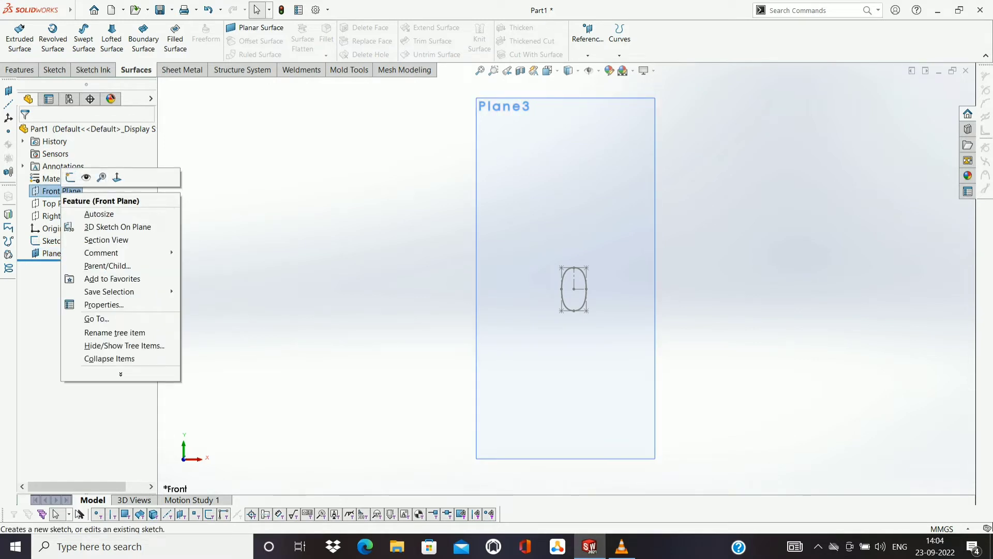
click(50, 253)
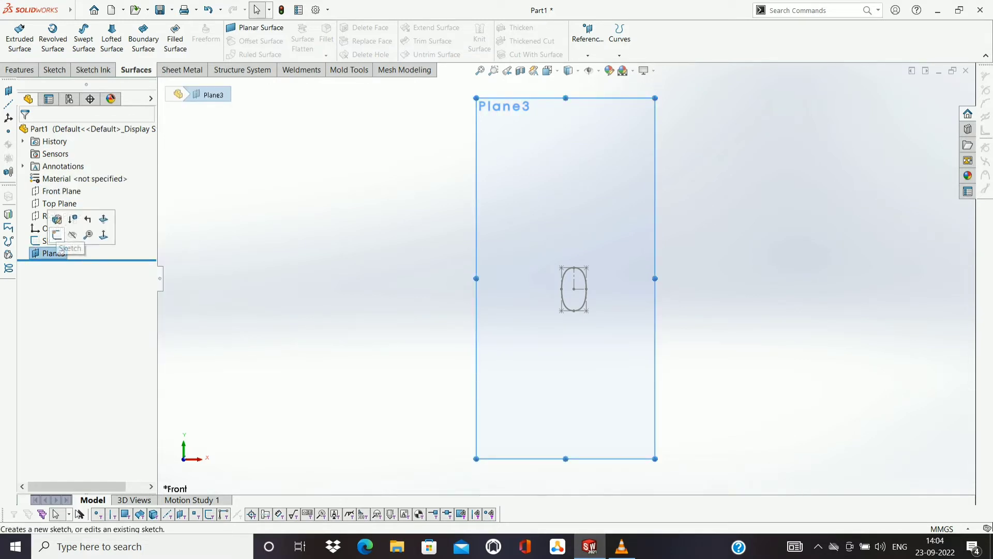
Sketch a tall, narrow ellipse centred on the origin on Plane3, cancelling a stray second ellipse
click(67, 239)
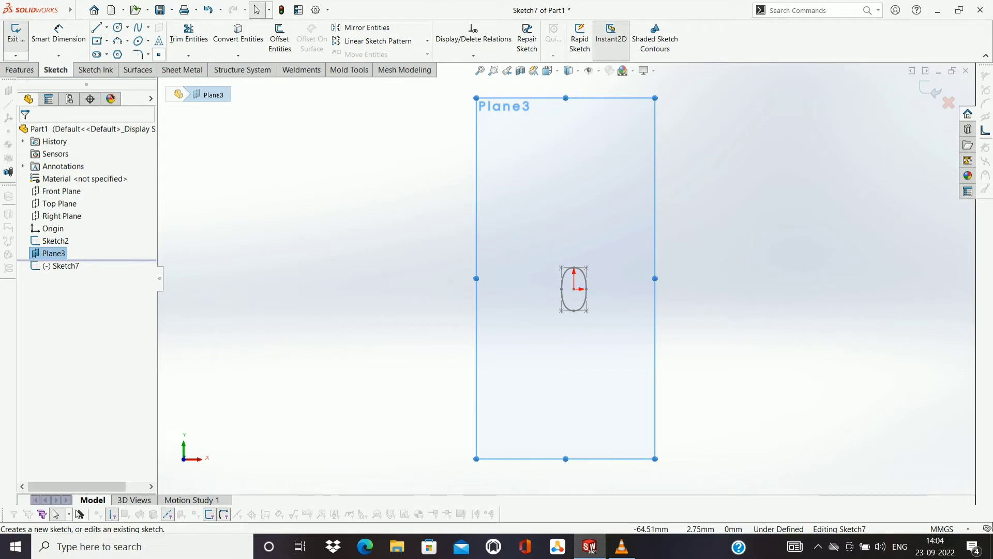
click(148, 41)
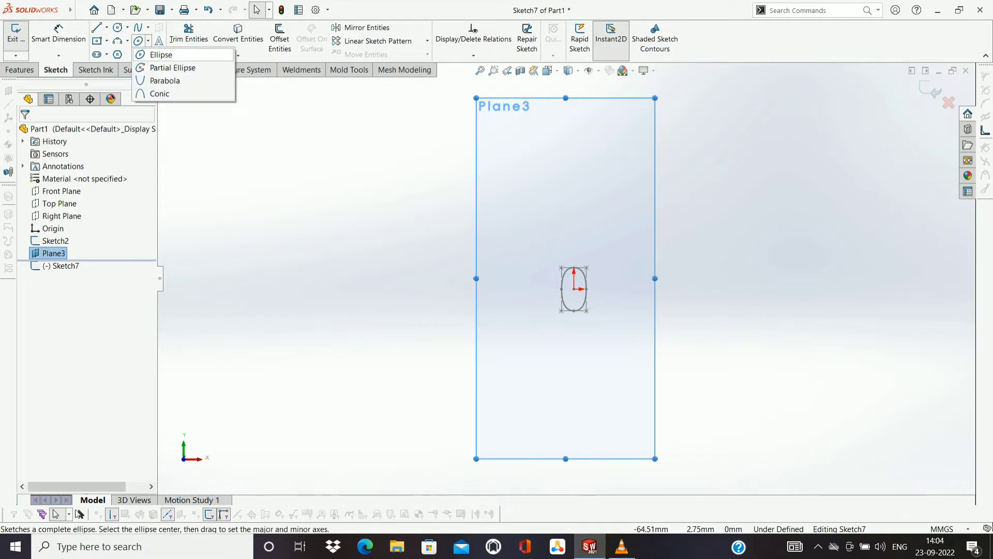
click(161, 55)
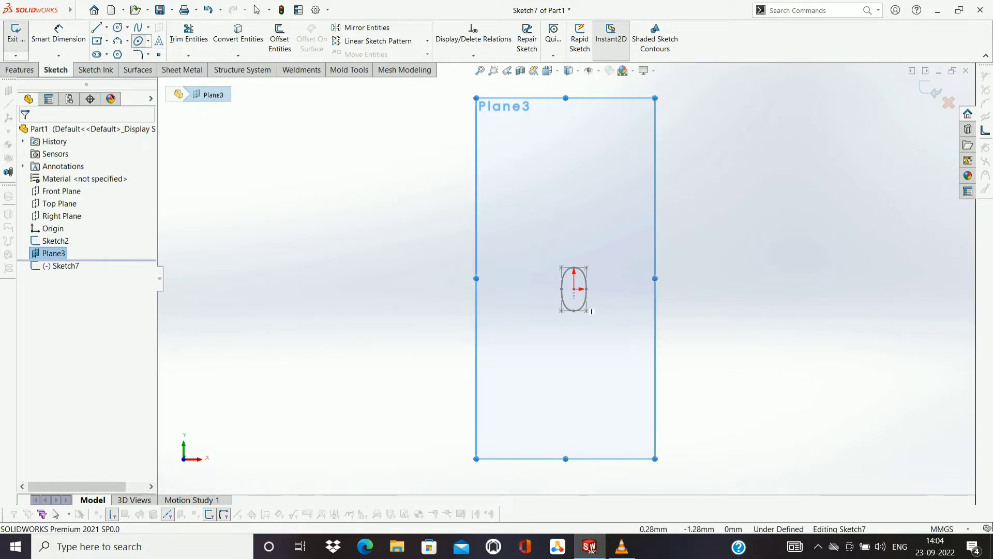
click(574, 288)
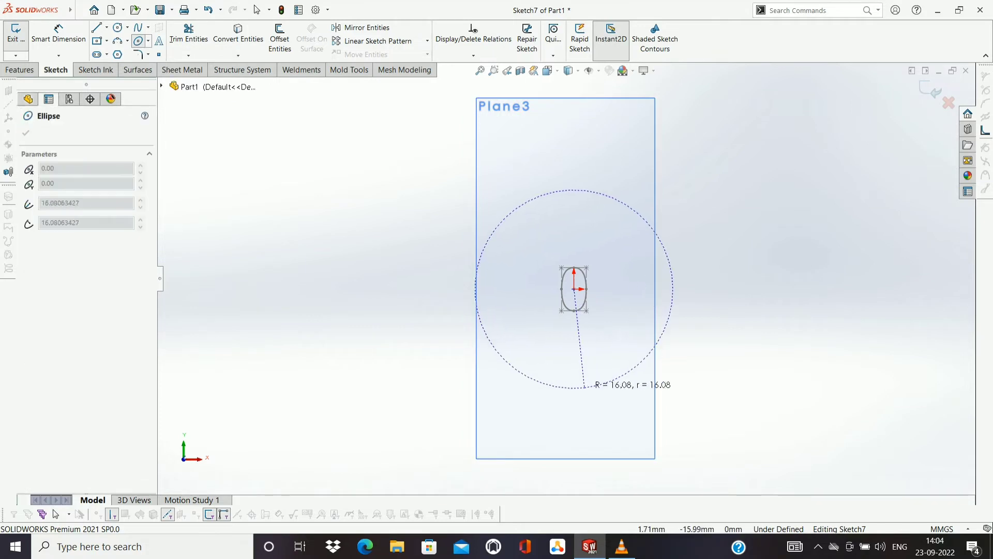
click(574, 437)
click(585, 288)
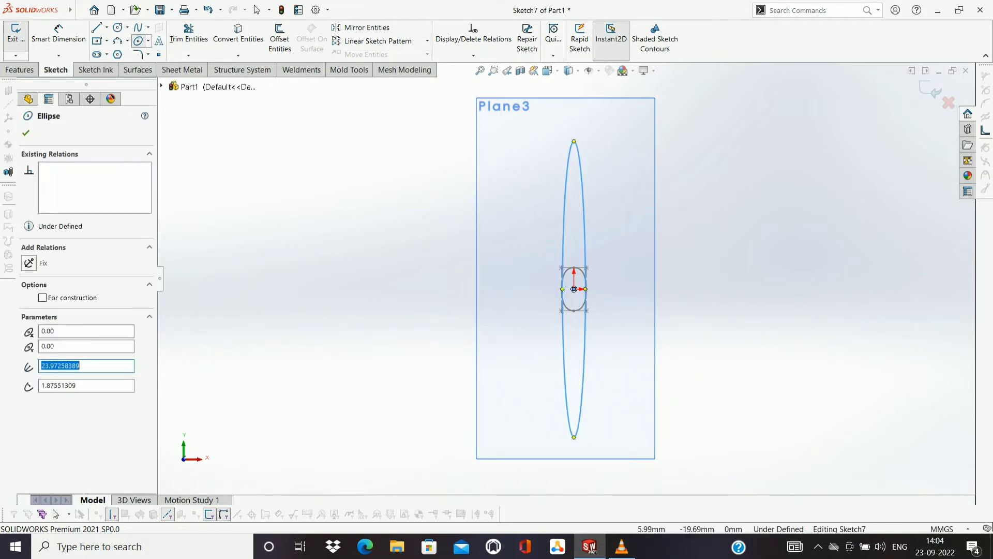
click(621, 405)
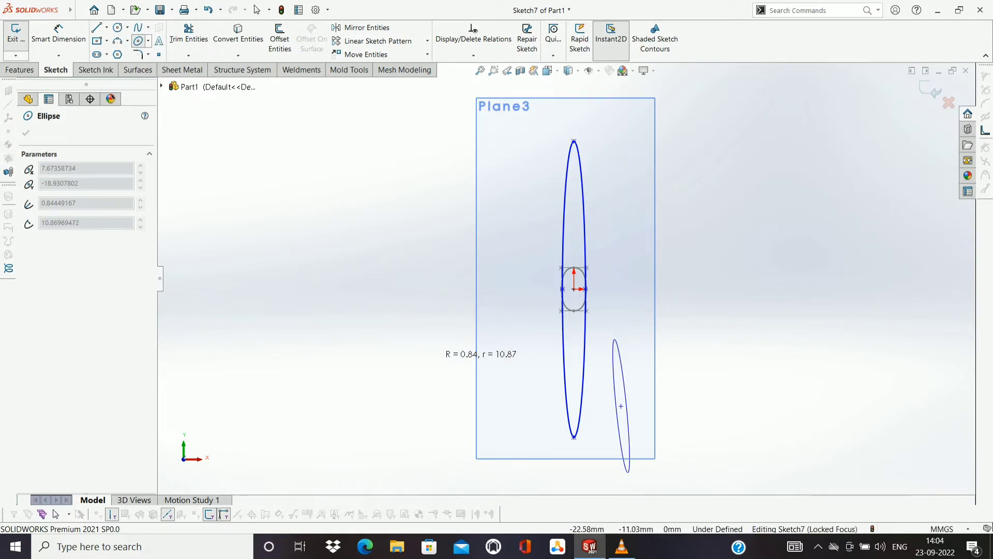
key(Escape)
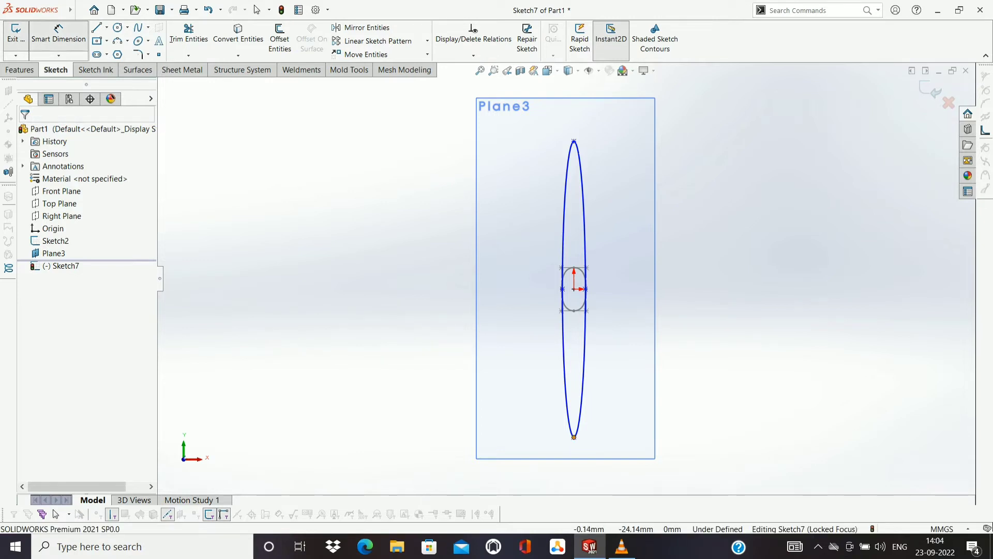
Dimension the ellipse height between its top and bottom points as 16 mm
click(574, 438)
click(574, 141)
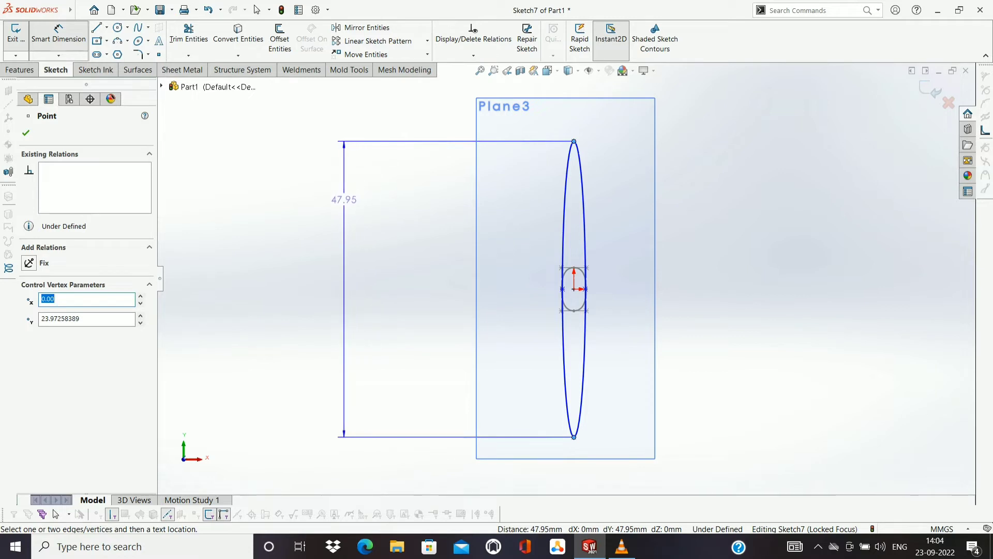
click(343, 202)
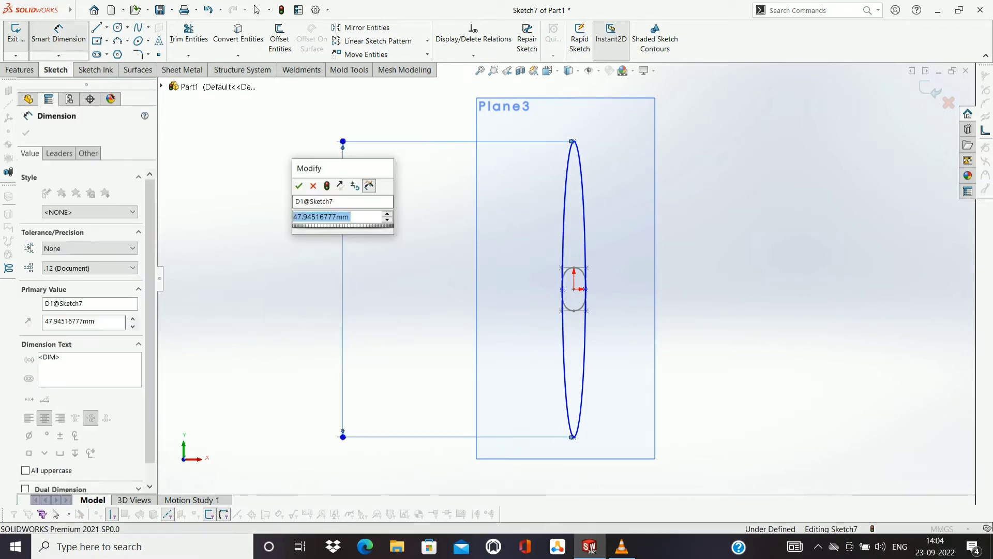
text(1)
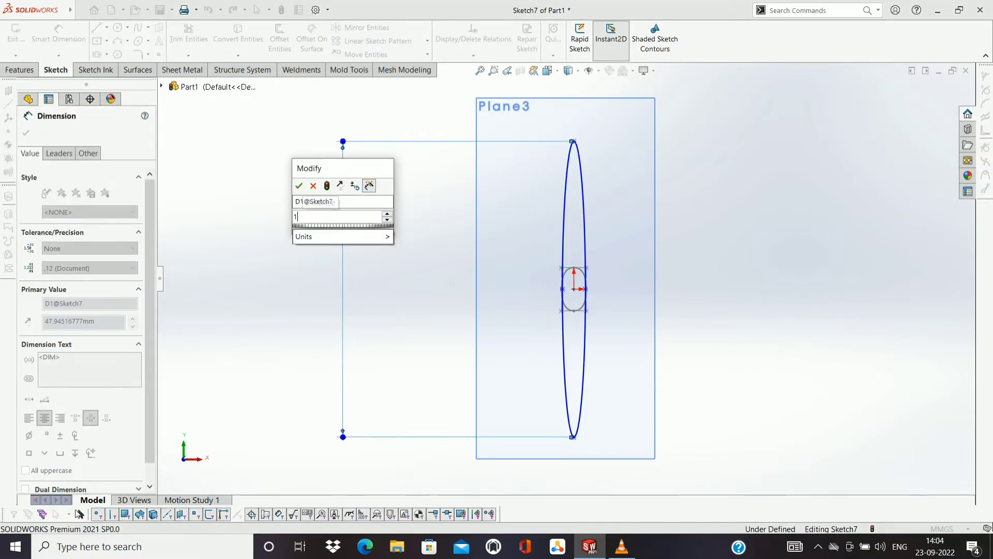
text(6)
key(Return)
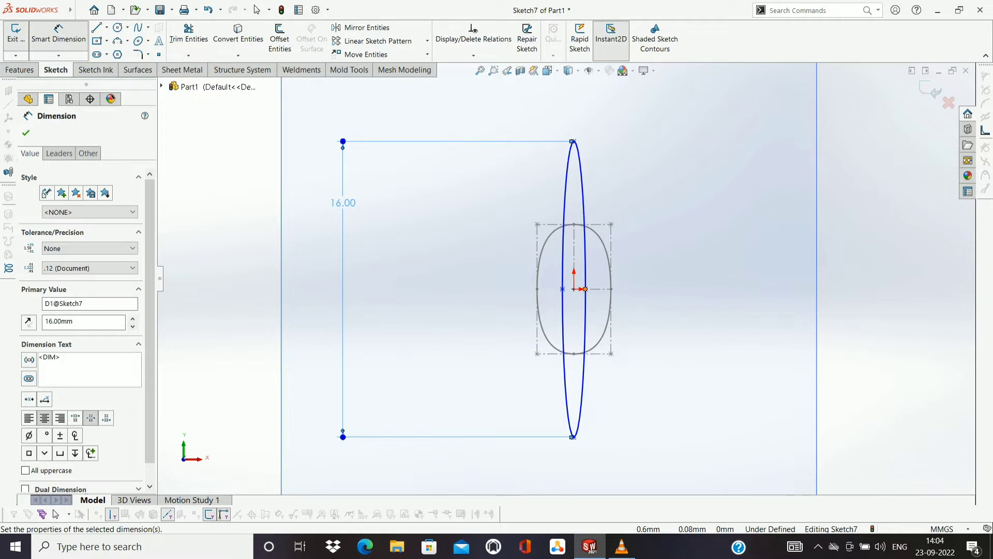
Dimension the ellipse width between its left and right points as 10 mm
click(586, 289)
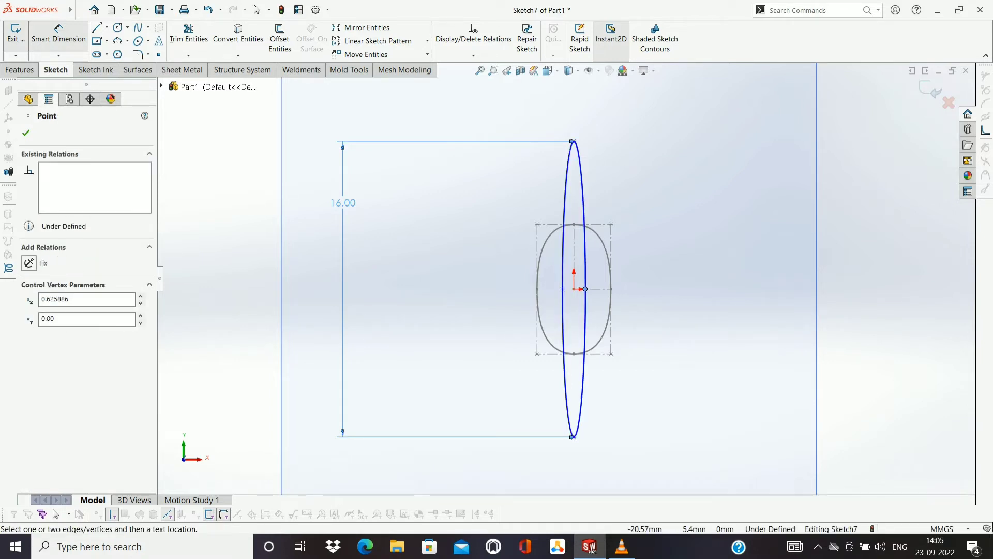
key(Escape)
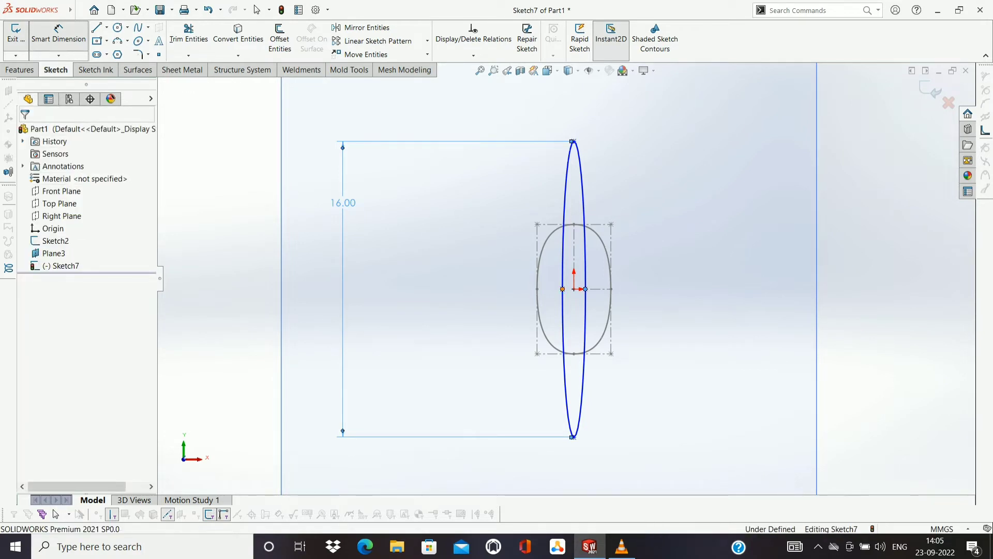
click(563, 289)
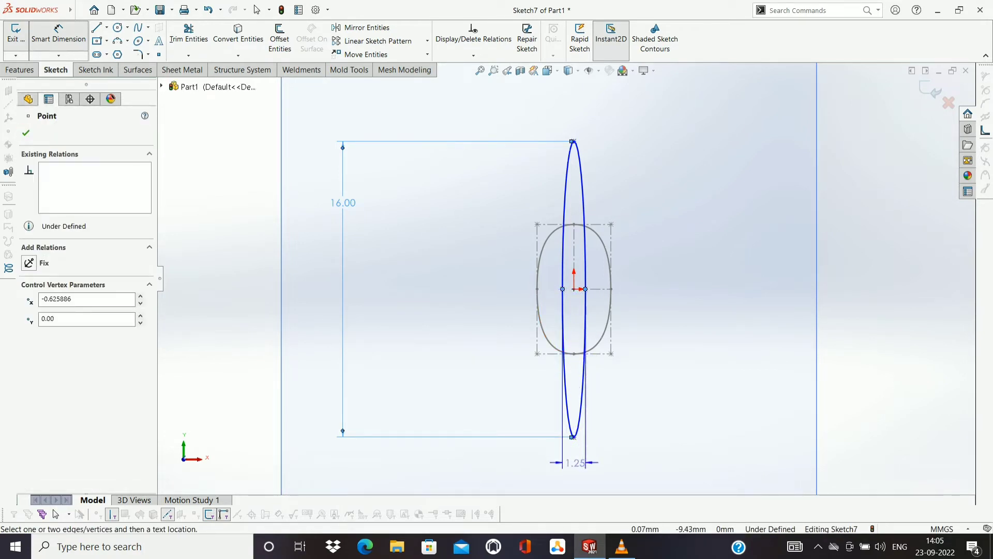
click(574, 479)
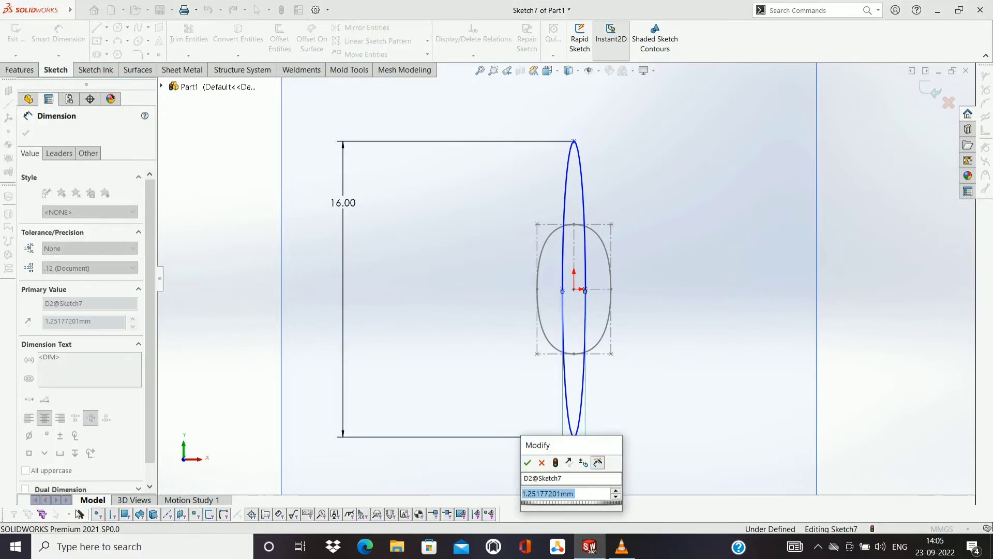
text(=)
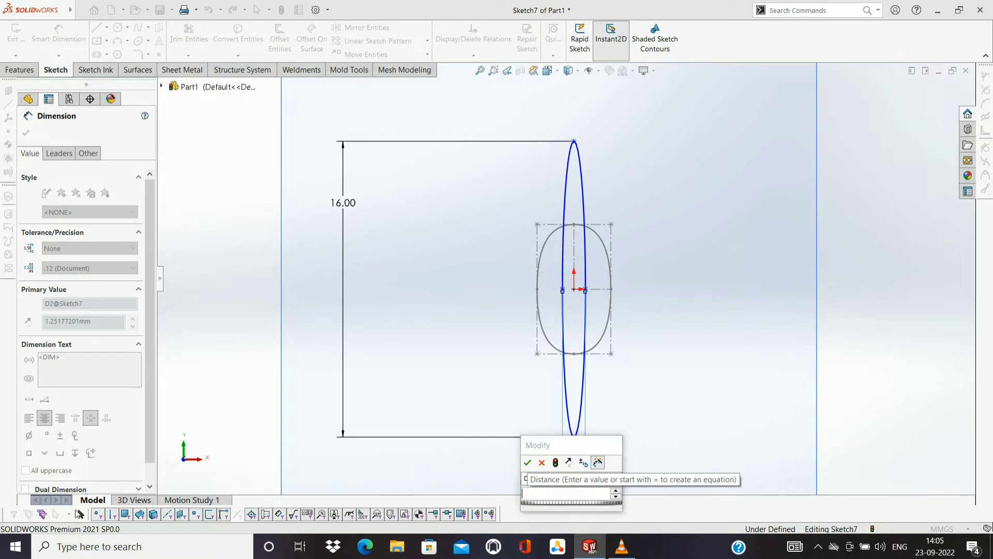
key(Escape)
text(10)
key(Return)
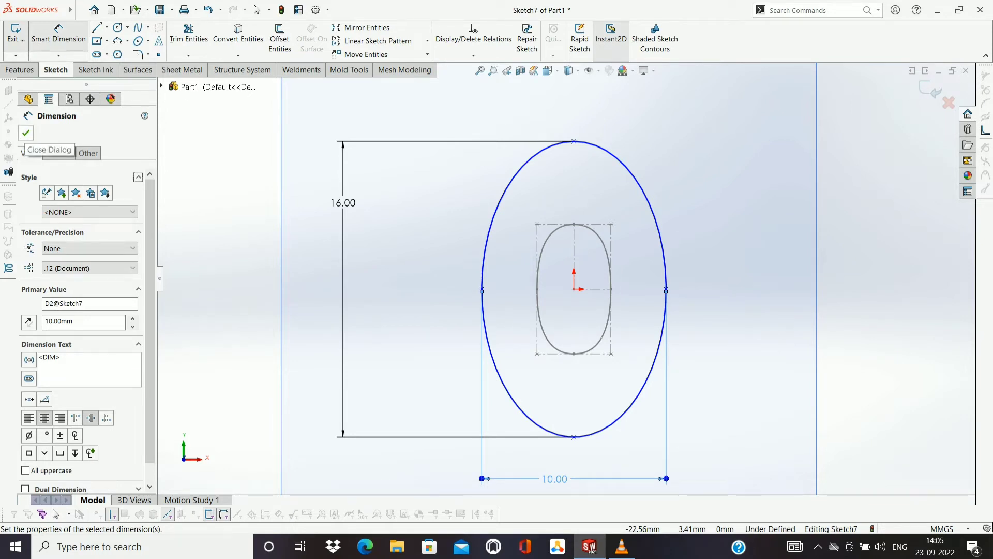
click(25, 133)
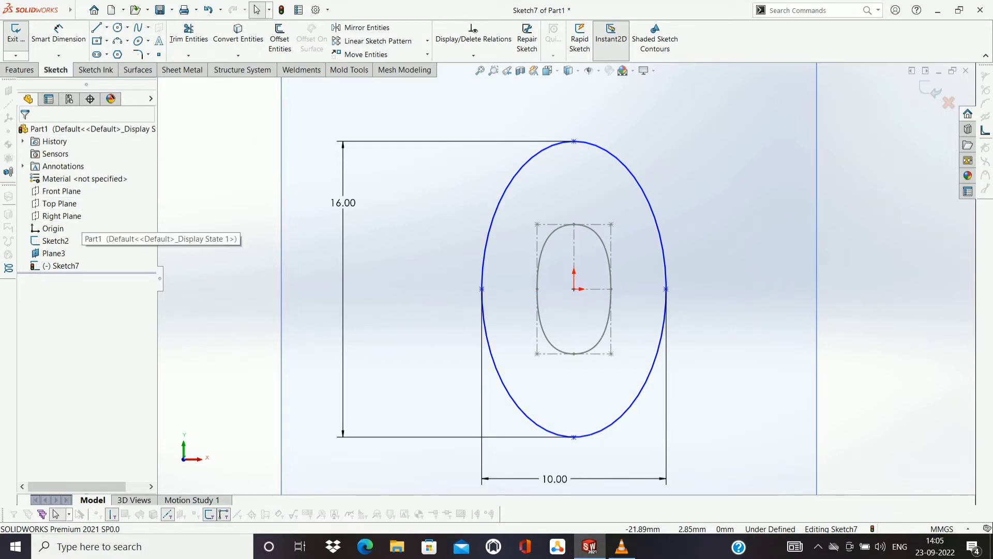
Exit the ellipse sketch Sketch7 on Plane3
right_click(60, 253)
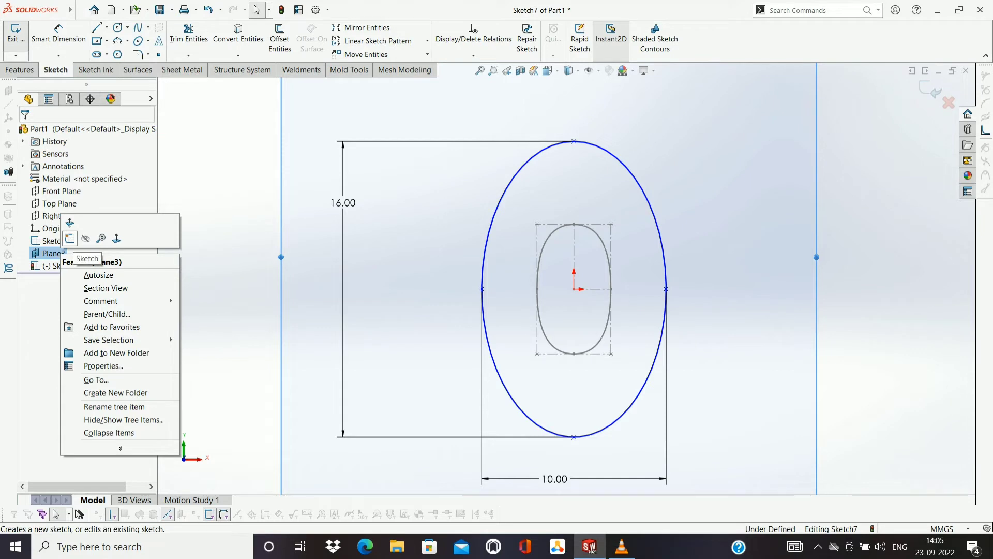
click(70, 239)
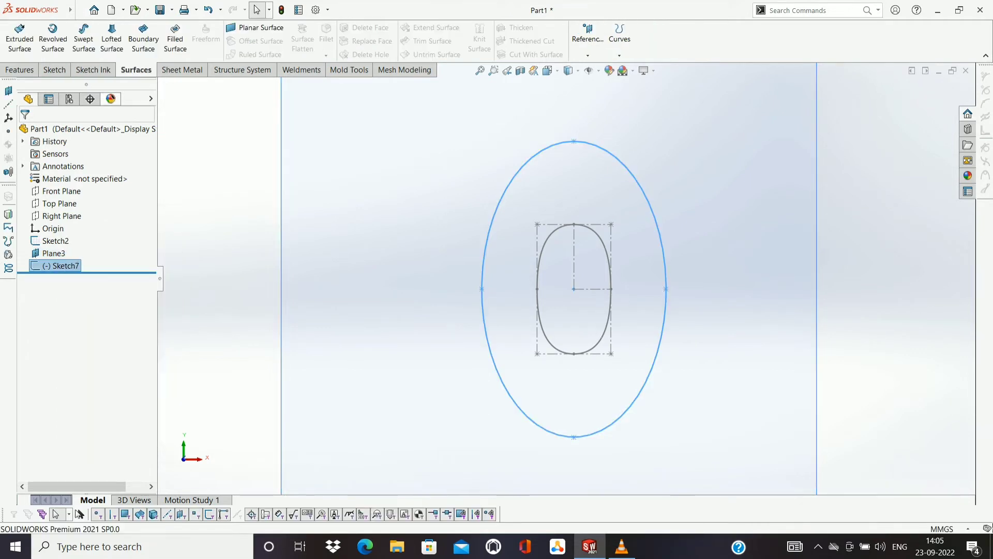
right_click(250, 253)
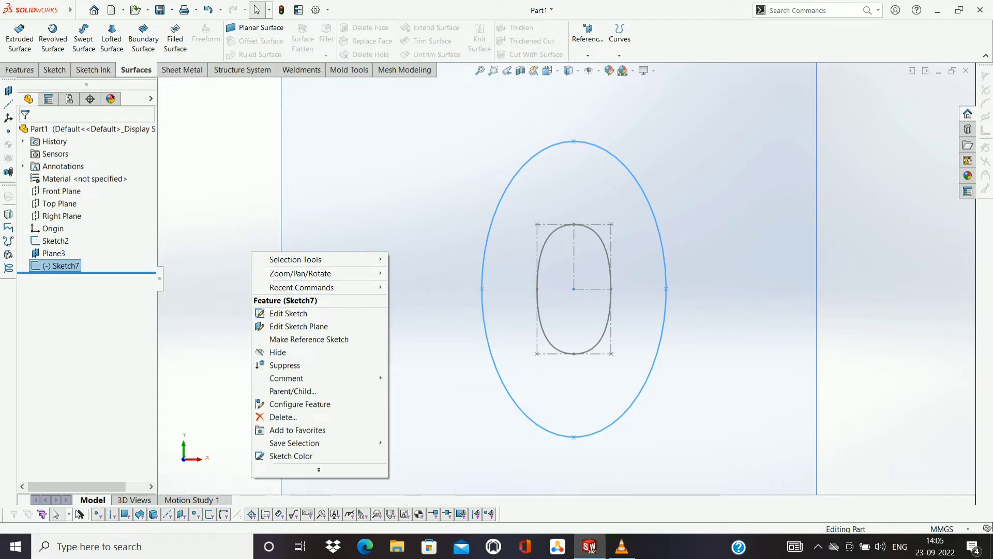
Loft a surface from Sketch7 to Sketch2 with the end constraint Normal To Profile
click(111, 39)
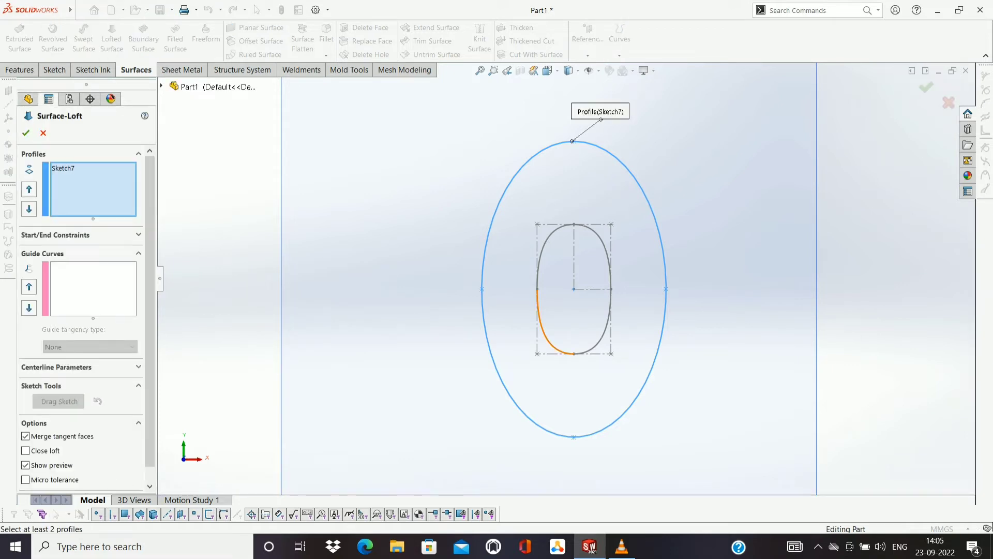
click(538, 299)
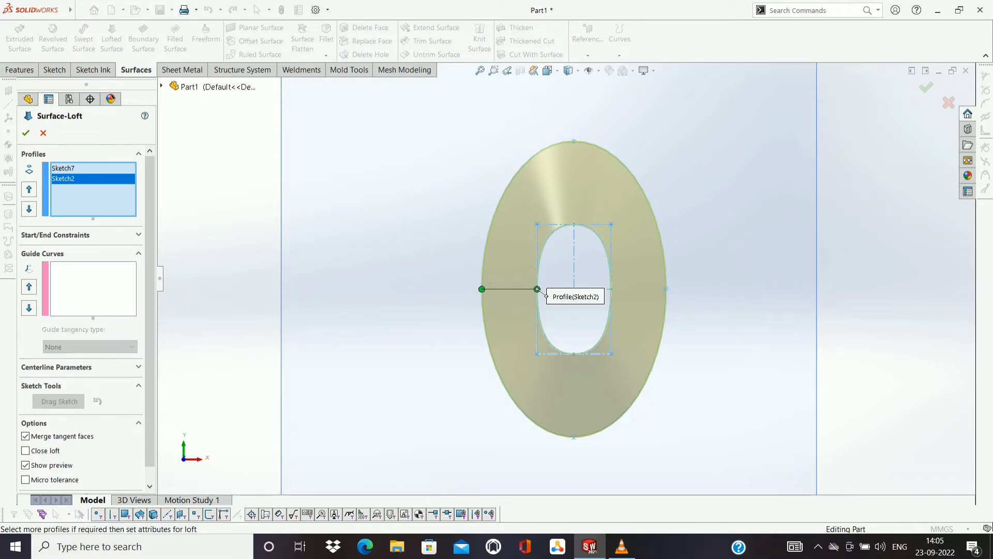
scroll(83, 310, down, 1)
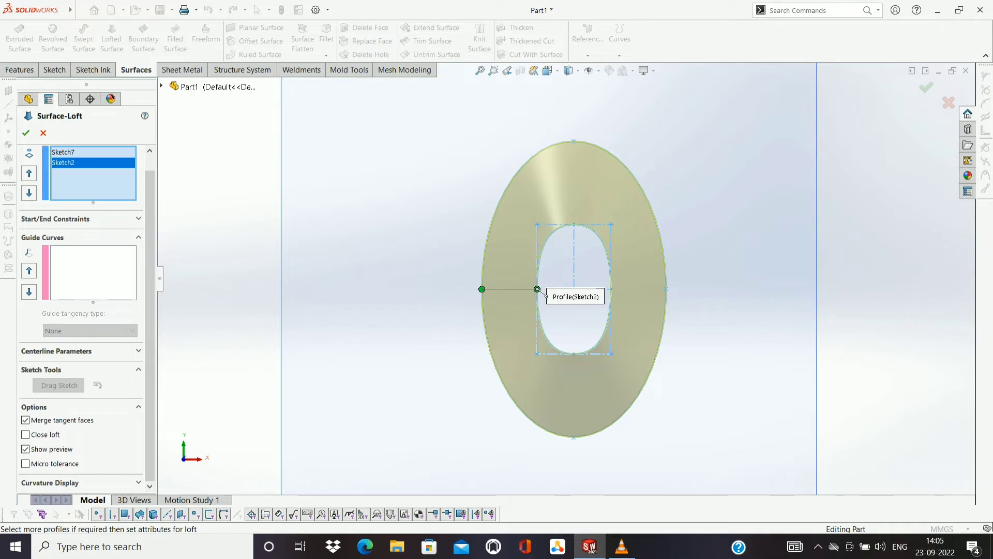
click(139, 218)
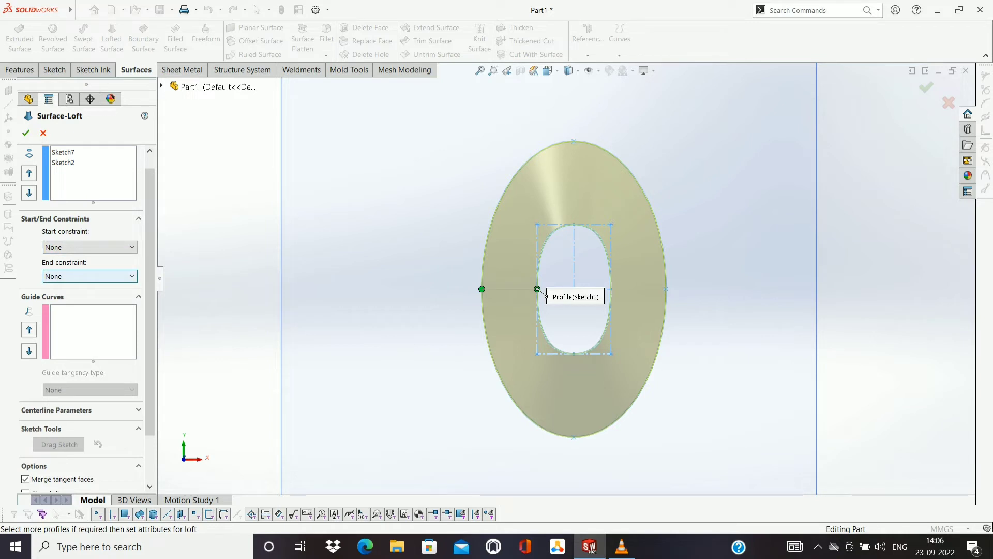
click(106, 276)
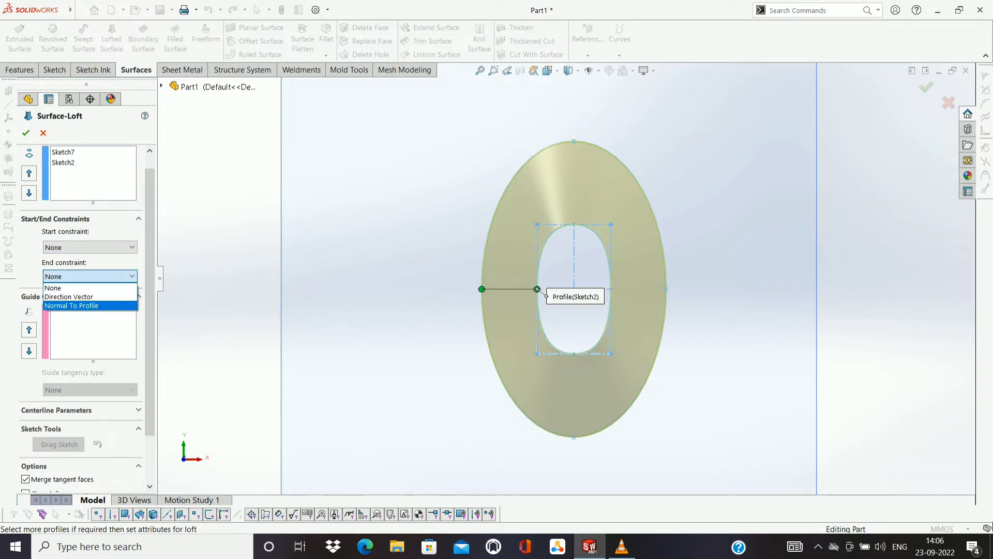
click(72, 305)
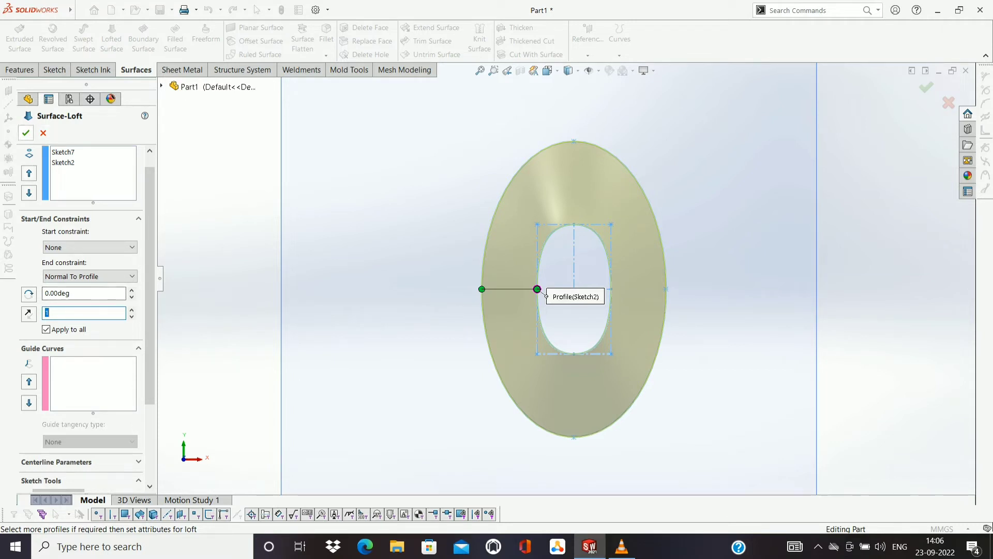
key(Return)
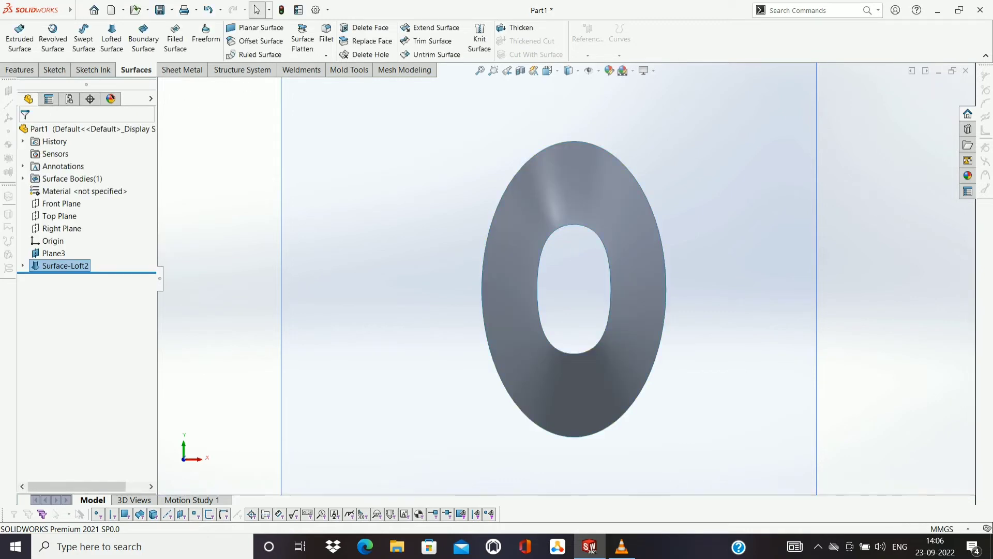
Zoom to fit and orbit to inspect Surface-Loft2, then undo it with Ctrl+Z
right_click(251, 303)
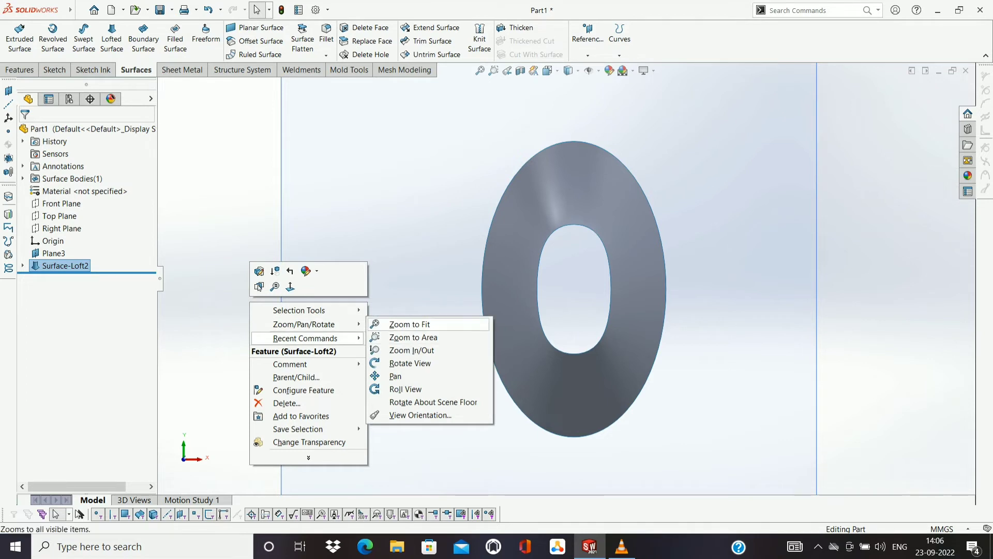
click(409, 324)
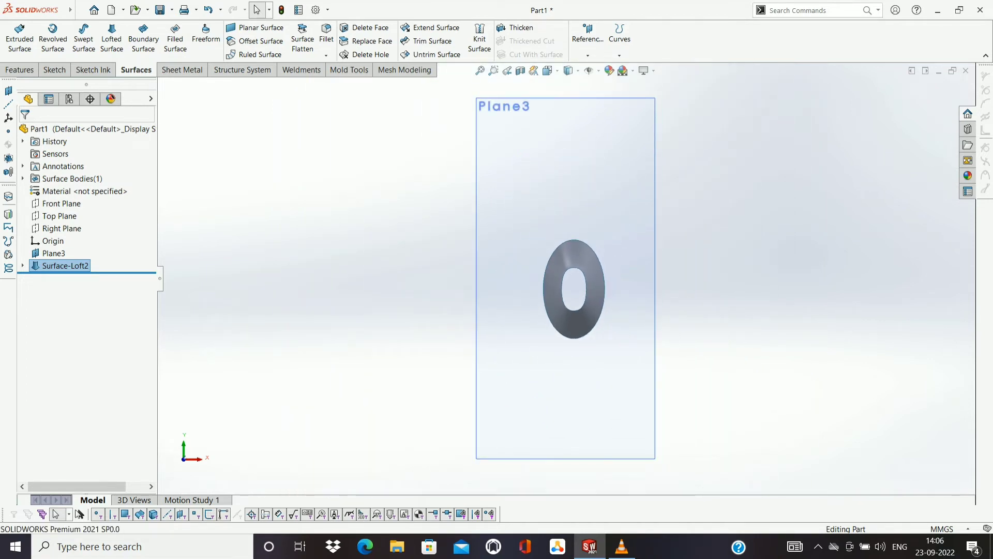
right_click(407, 315)
mouse_move(458, 337)
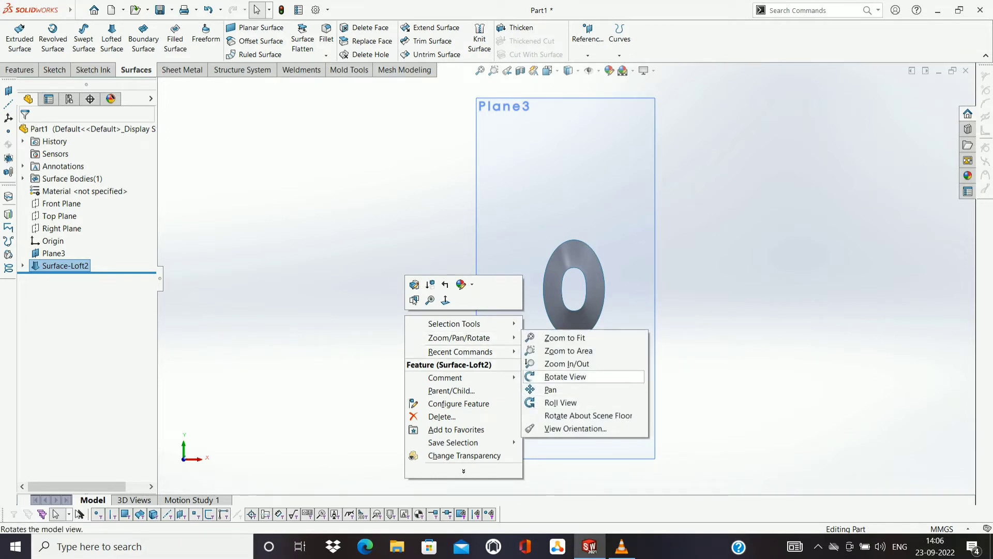
click(565, 376)
mouse_move(517, 310)
mouse_down()
mouse_move(595, 301)
mouse_move(585, 284)
mouse_move(595, 285)
mouse_up()
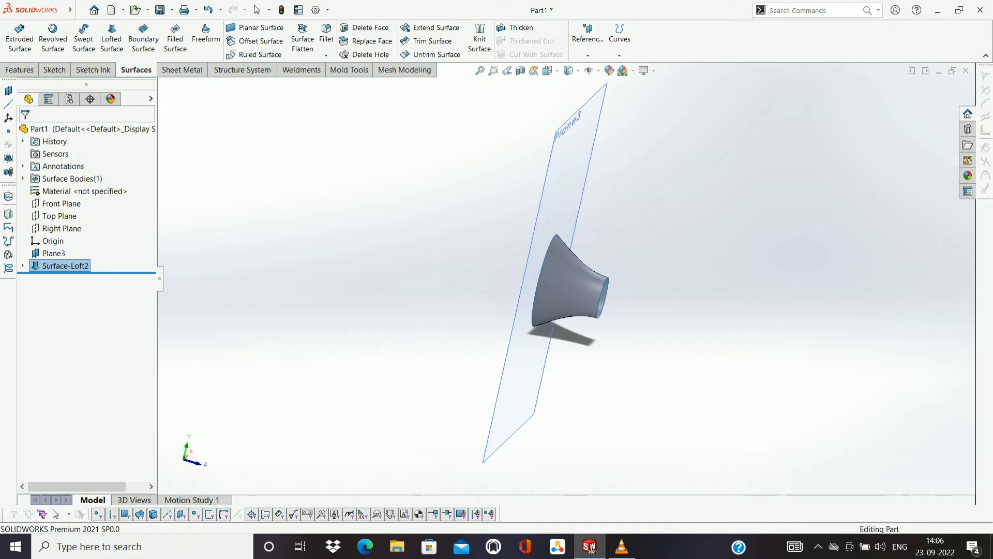
key(ctrl+z)
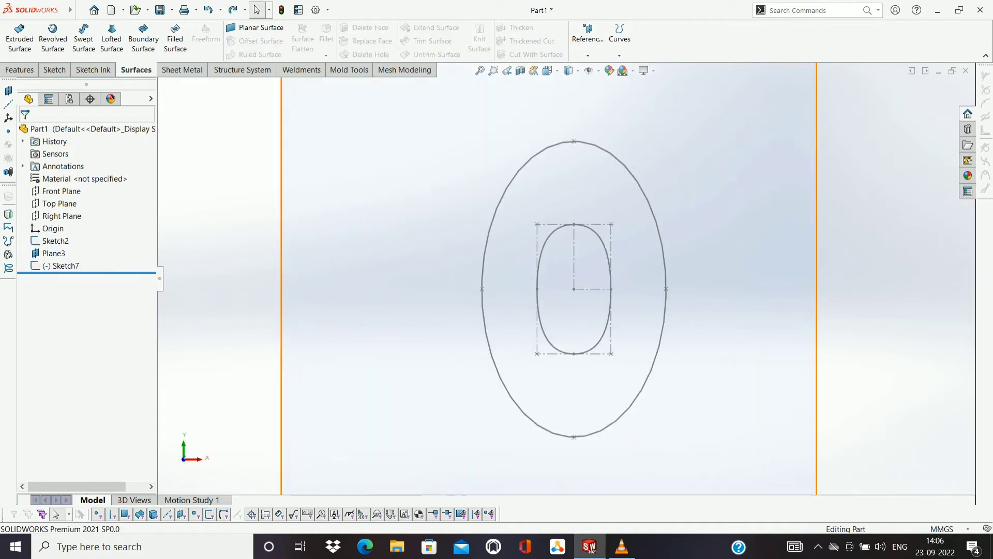
Rotate the view so both ellipses appear side-on and launch a new Lofted Surface
right_click(257, 289)
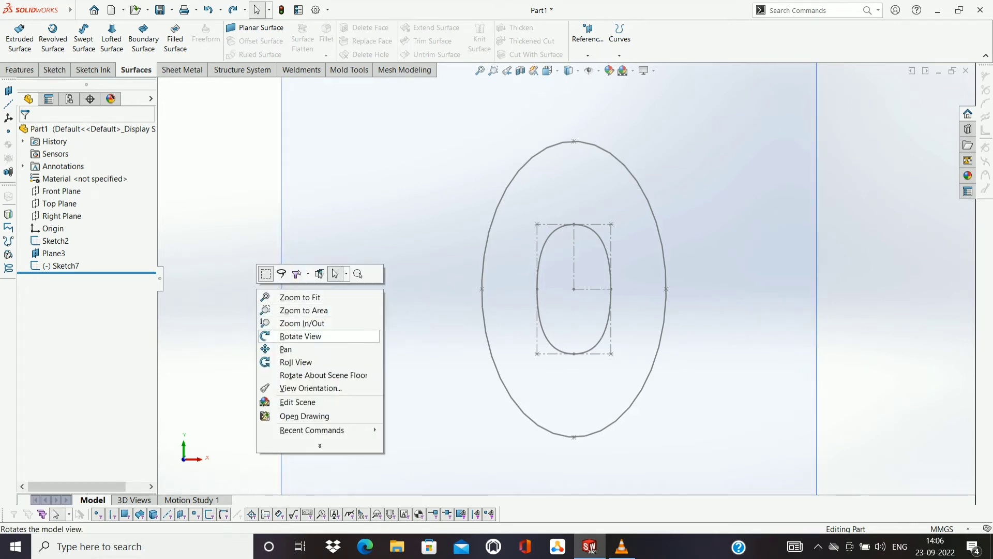
click(300, 336)
drag(574, 295, 735, 300)
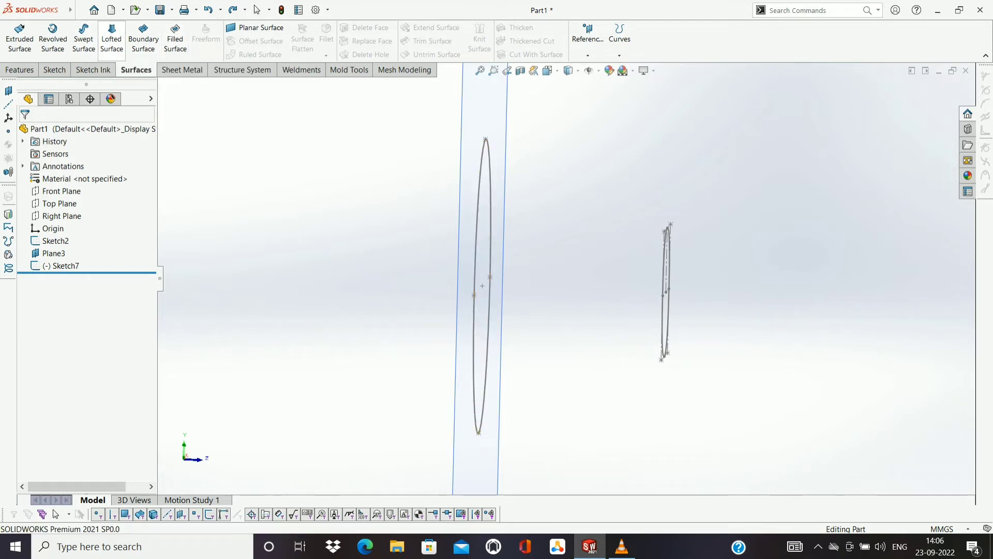
click(111, 38)
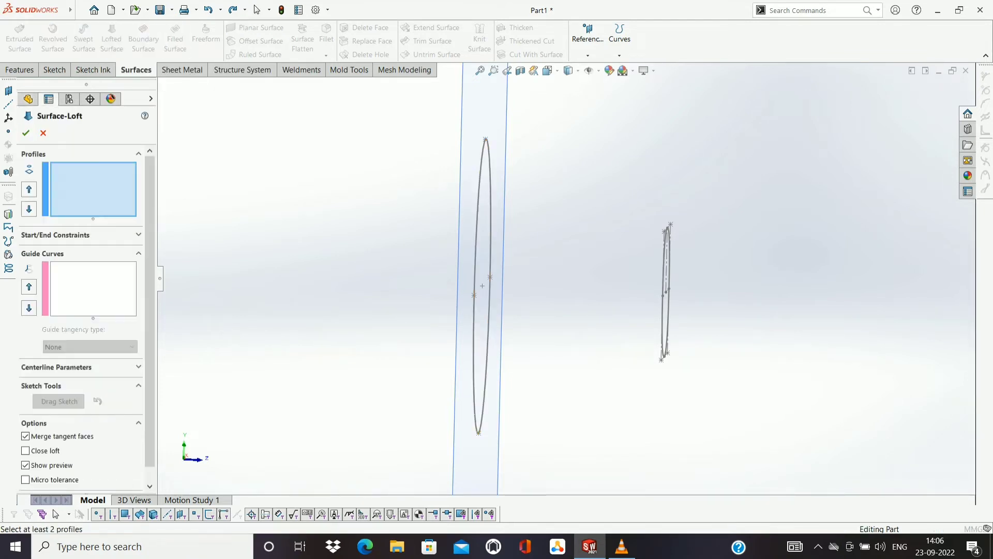
Loft Sketch7 to Sketch2 with the start constraint Normal To Profile, creating Surface-Loft3
click(476, 427)
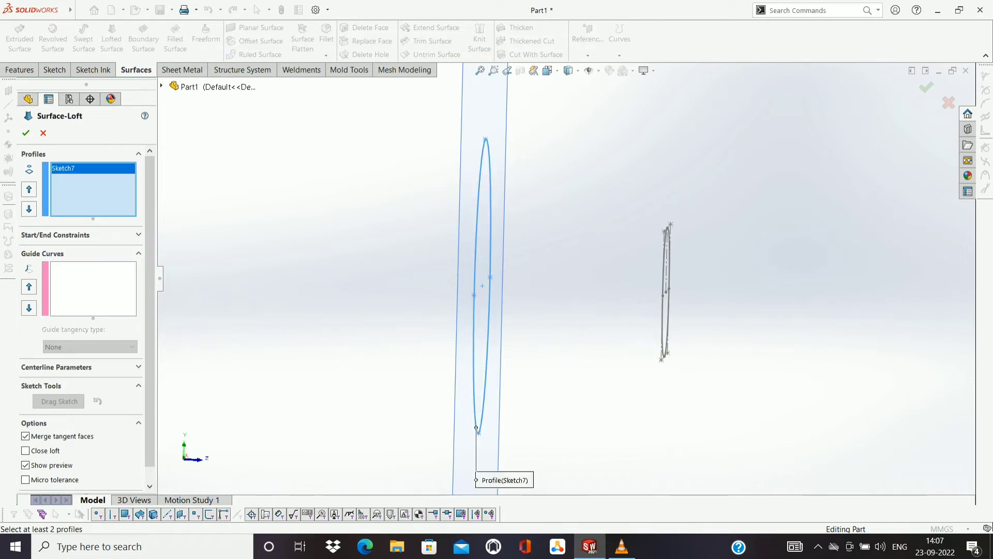
click(664, 300)
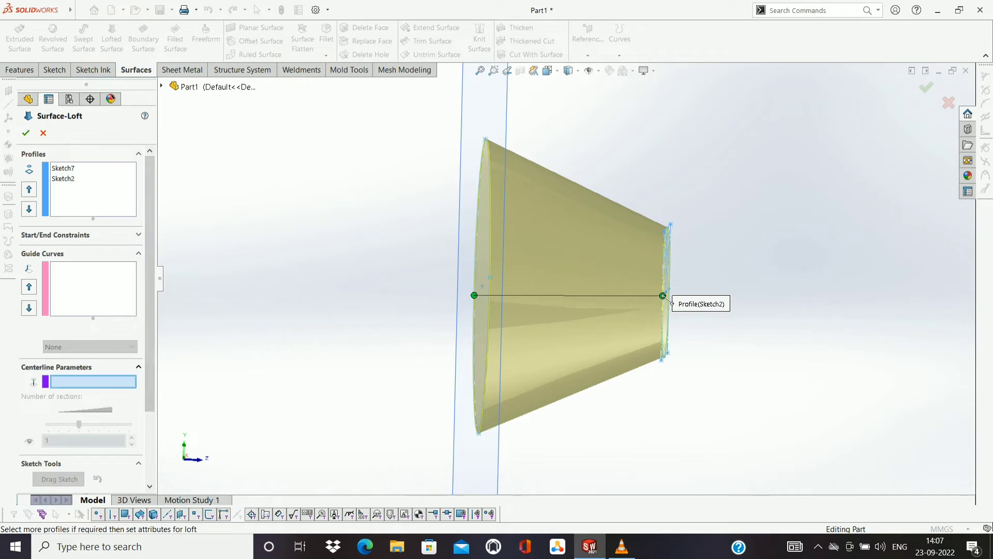
click(138, 366)
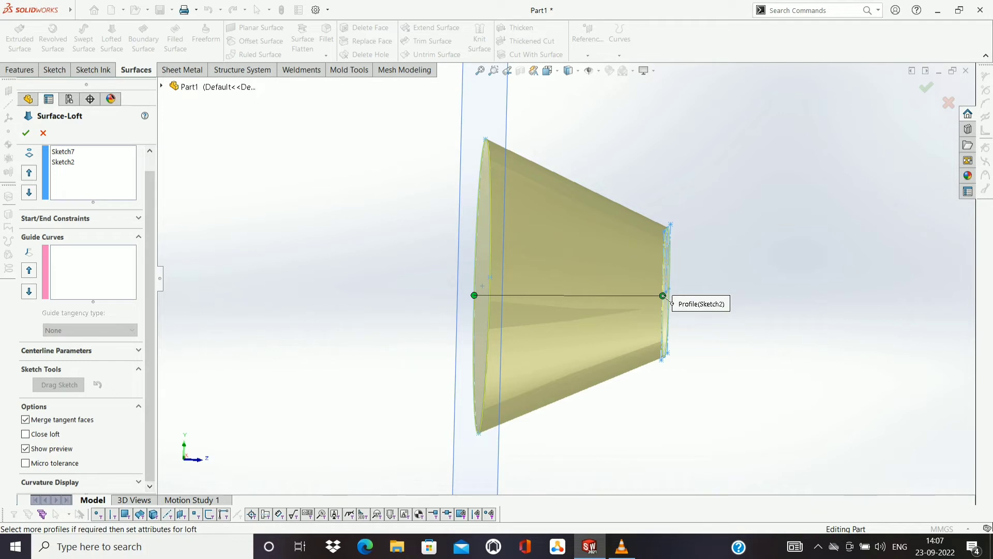
click(138, 351)
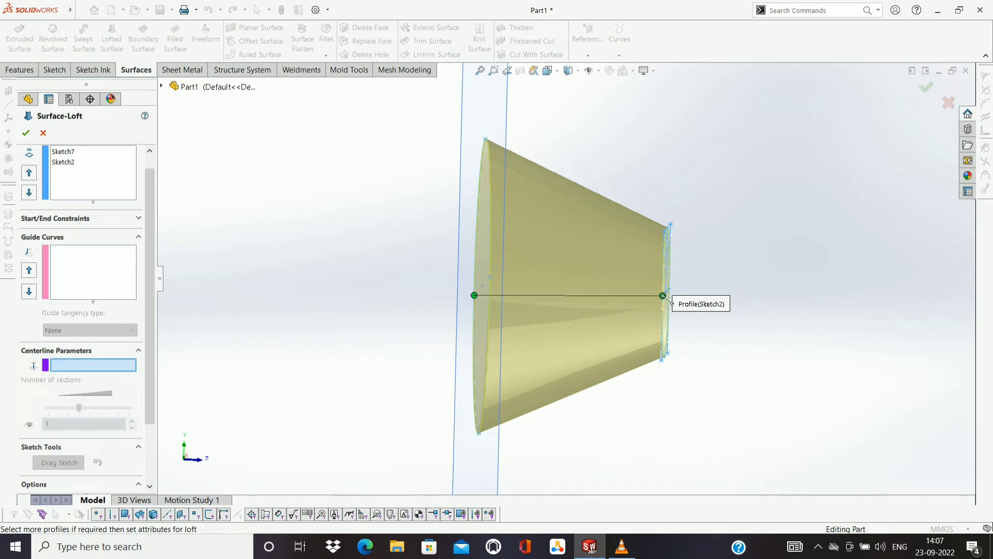
click(138, 218)
click(138, 218)
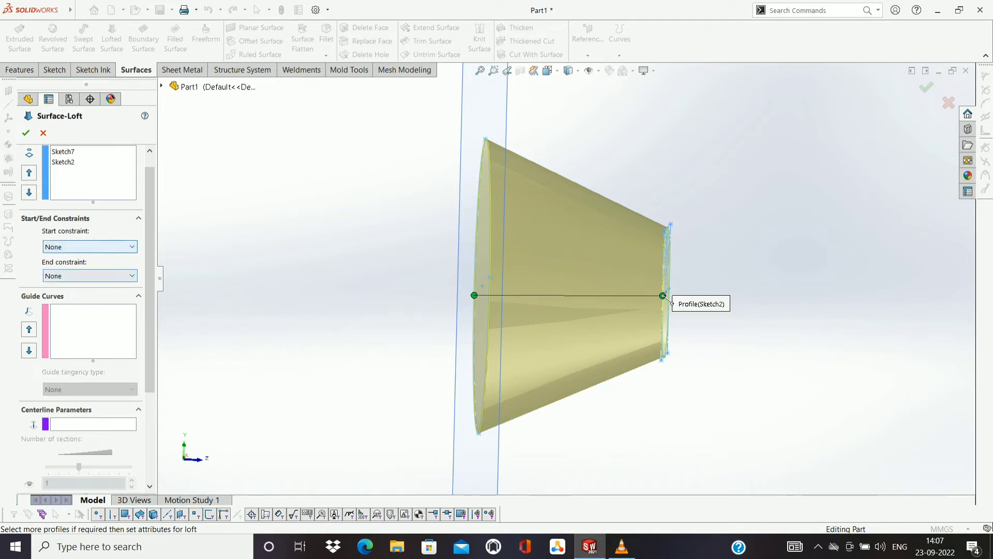
click(88, 246)
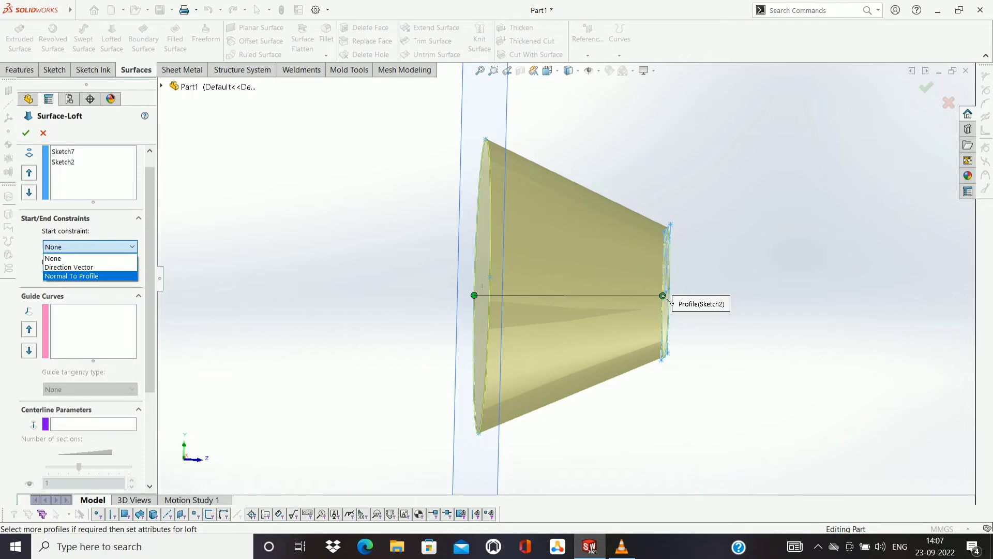
click(72, 276)
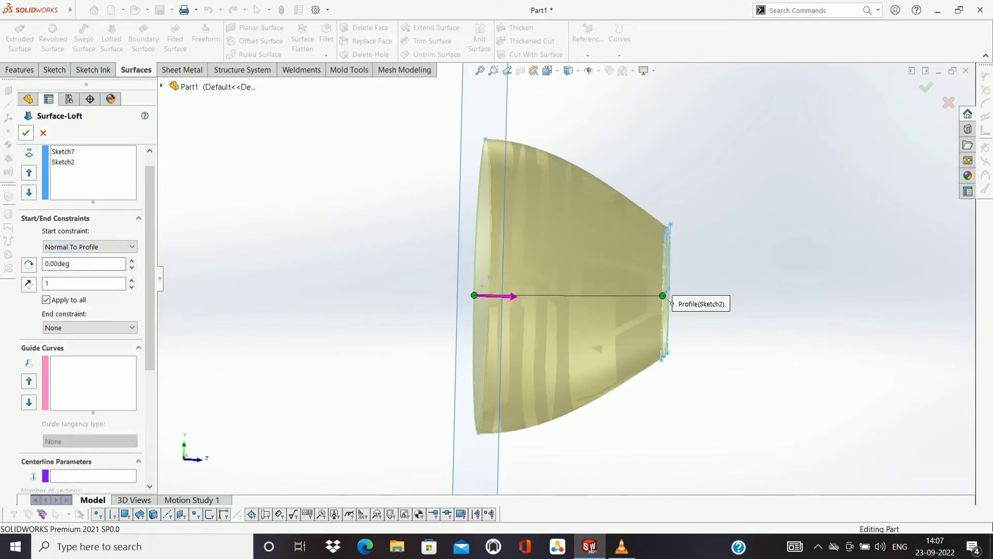
click(25, 133)
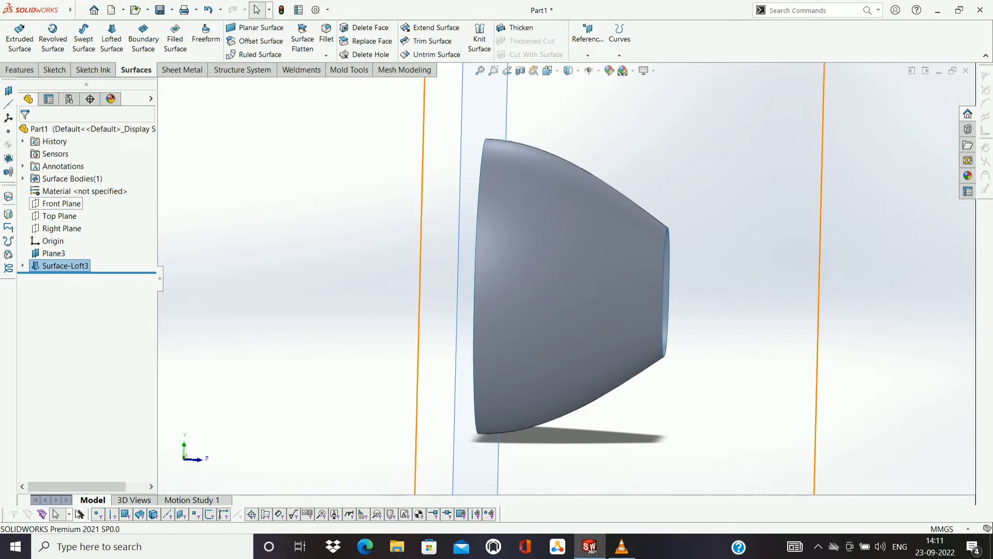
View normal to the Front Plane, pull Plane3's top and bottom edges inward, and zoom to fit
right_click(61, 203)
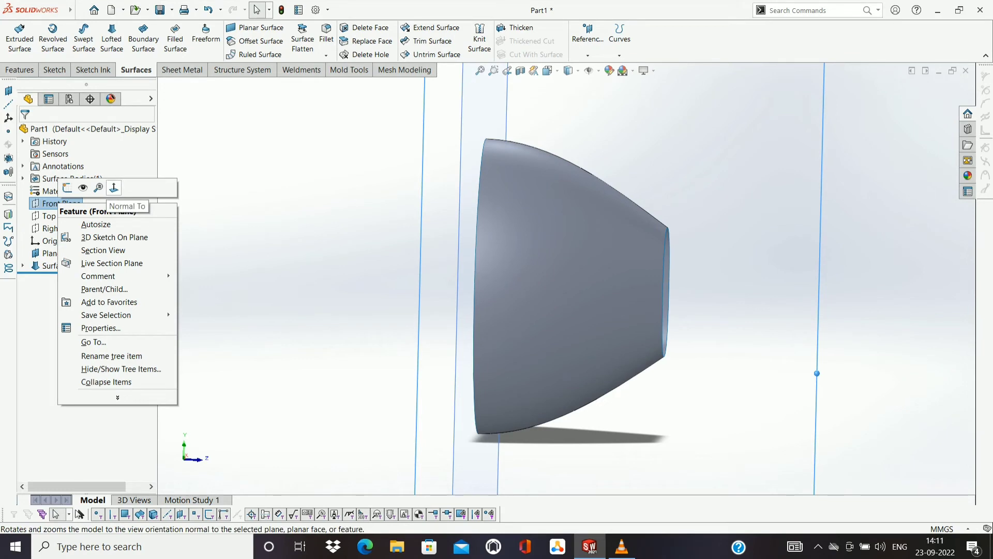
click(114, 188)
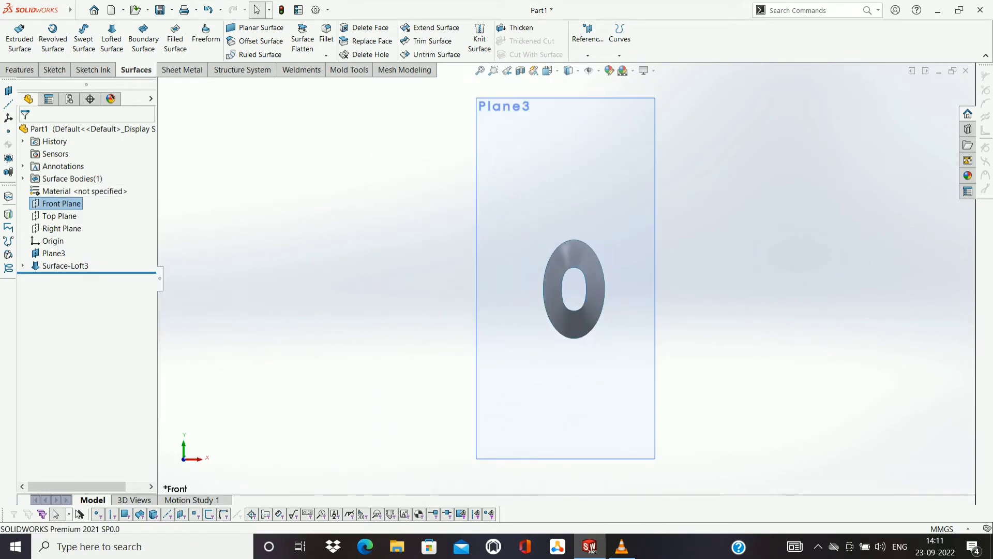
click(572, 103)
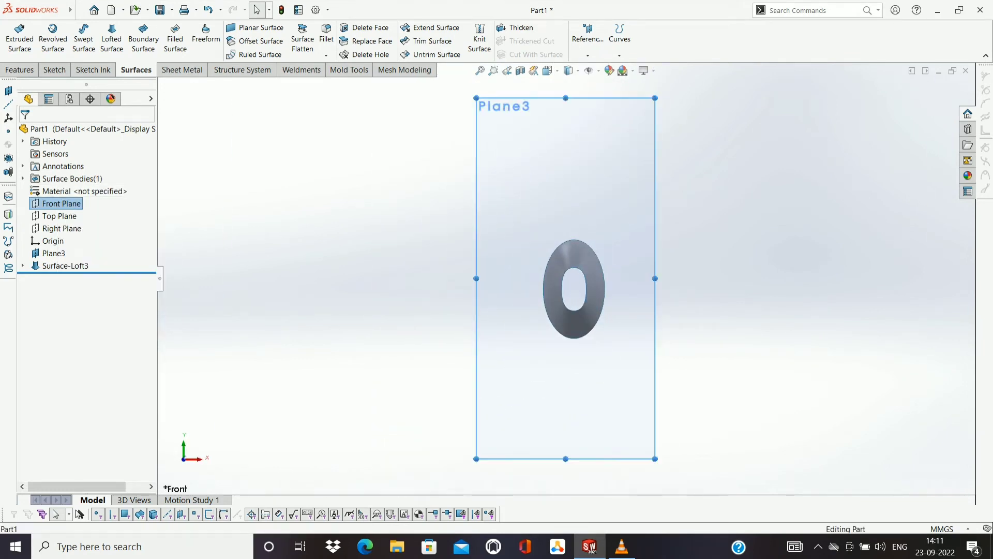
drag(566, 98, 566, 201)
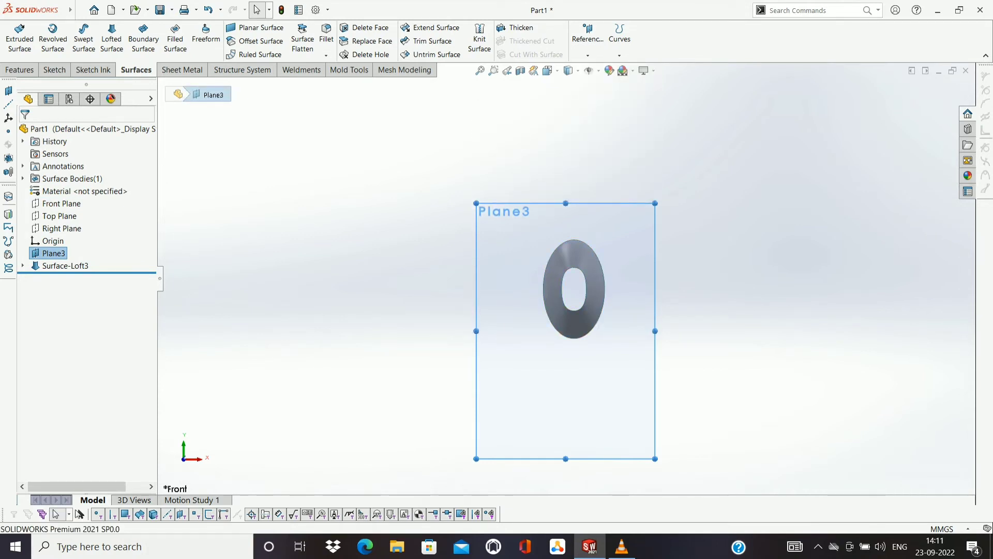
drag(565, 458, 566, 376)
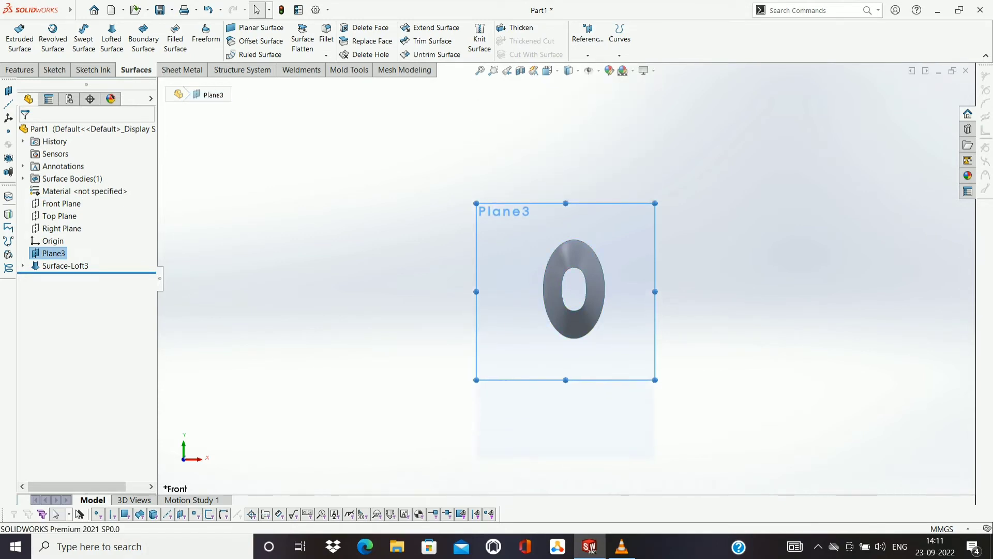
right_click(724, 290)
mouse_move(777, 352)
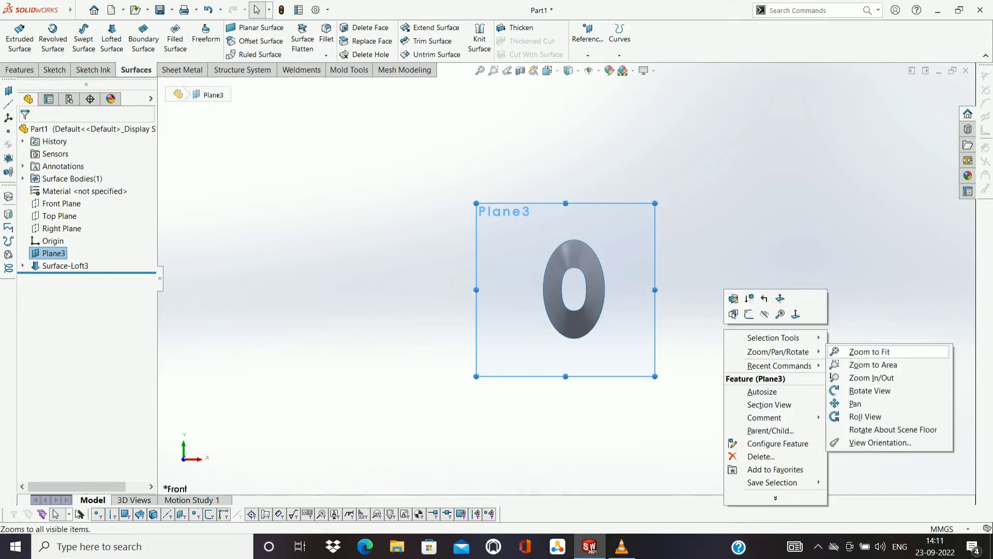
click(874, 351)
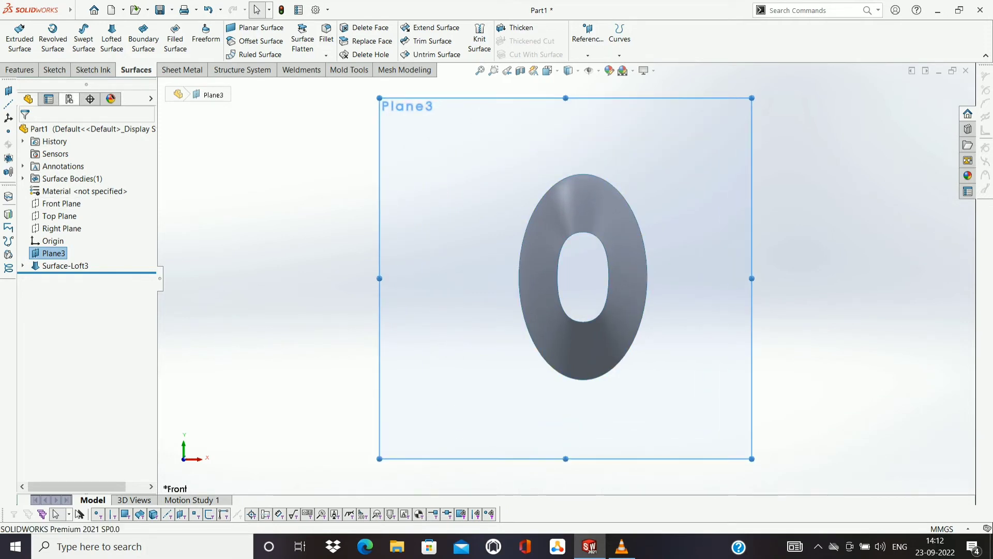
click(54, 69)
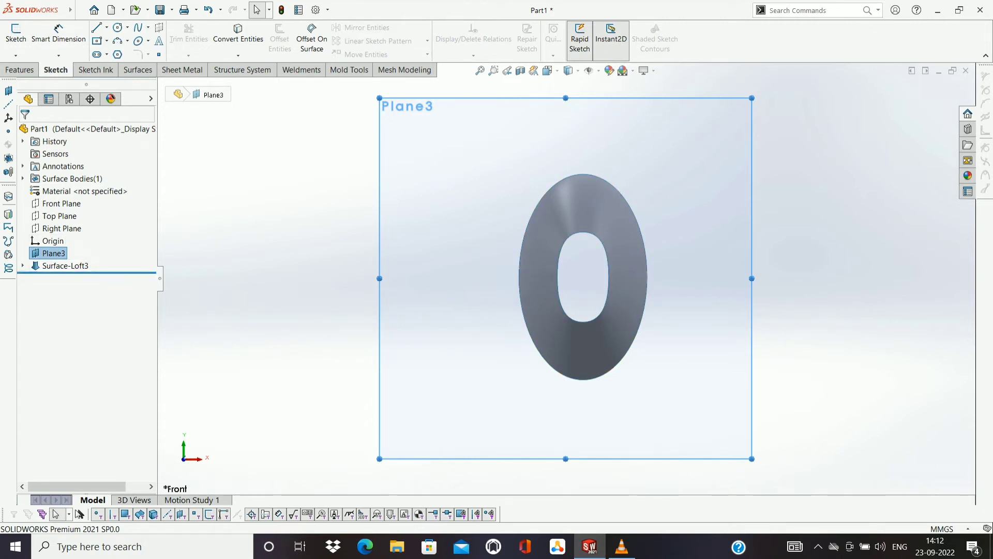
Start Sketch8 on Plane3 and convert the loft's outer ellipse edge into sketch geometry
right_click(51, 253)
click(60, 236)
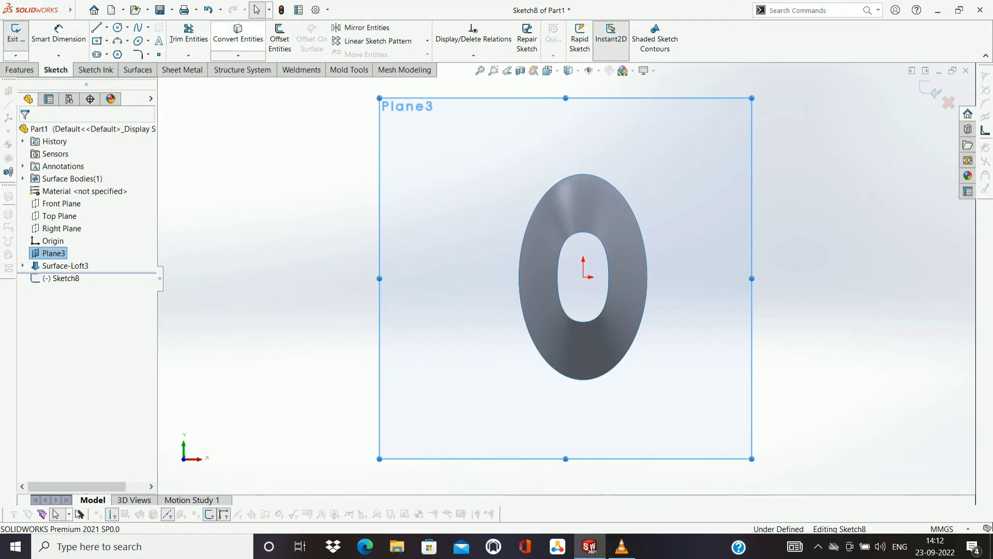
click(238, 36)
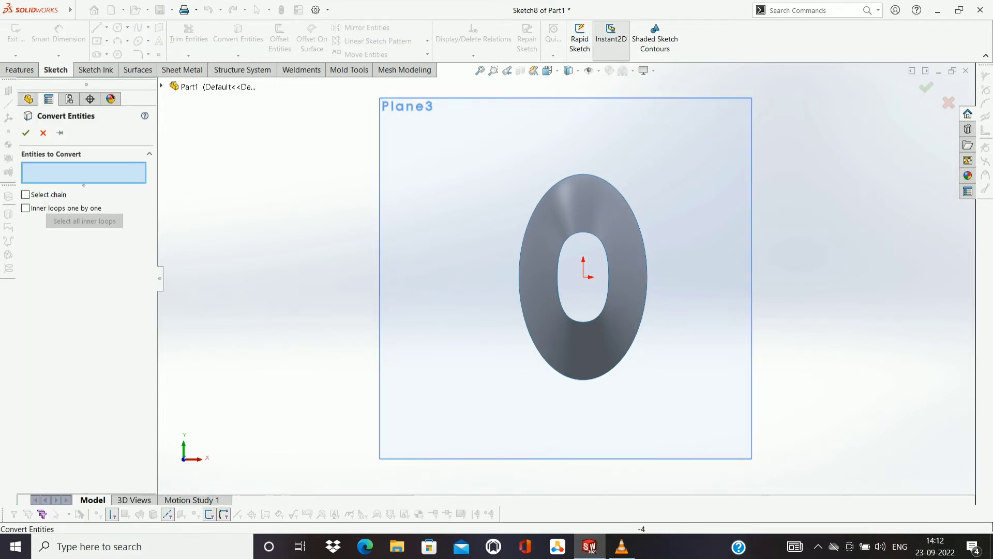
click(523, 241)
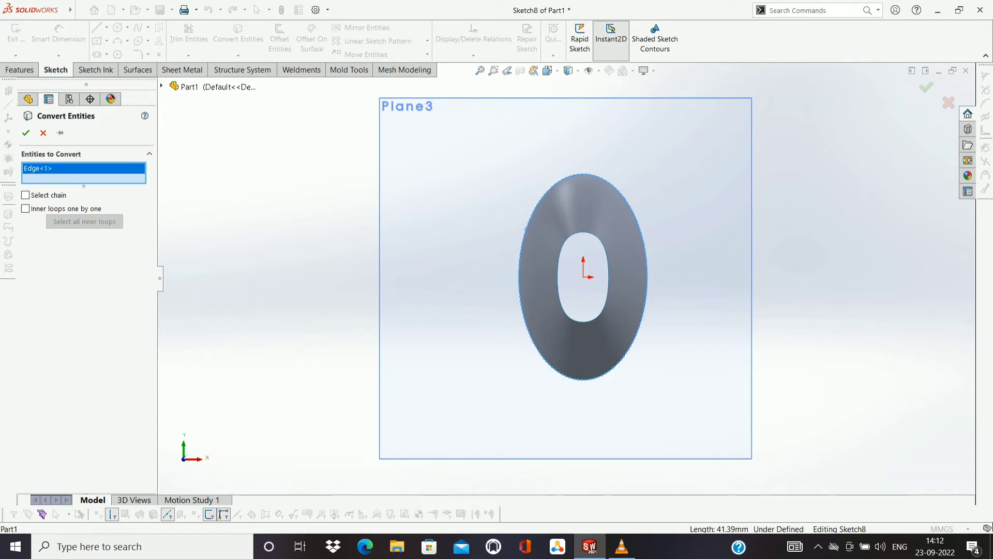
click(25, 133)
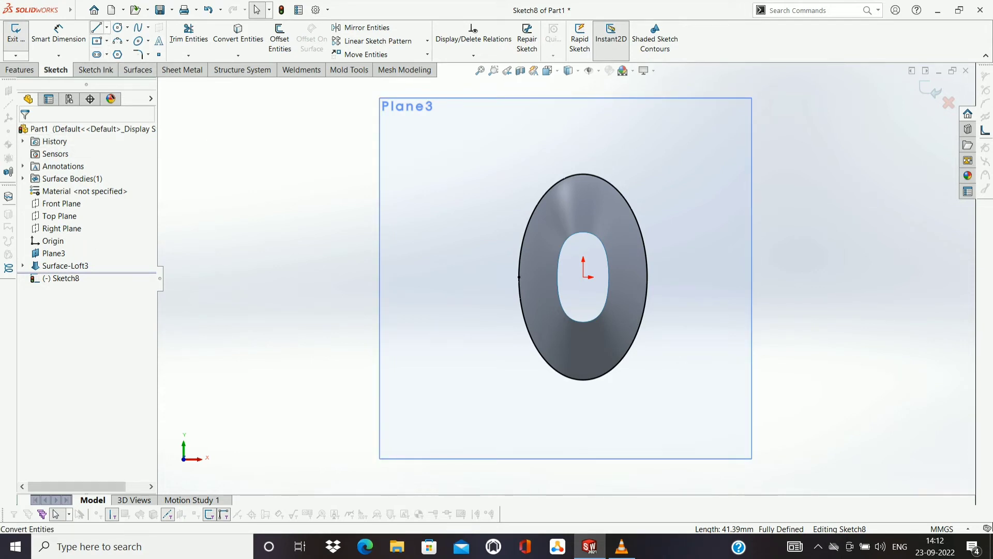
click(107, 27)
click(111, 40)
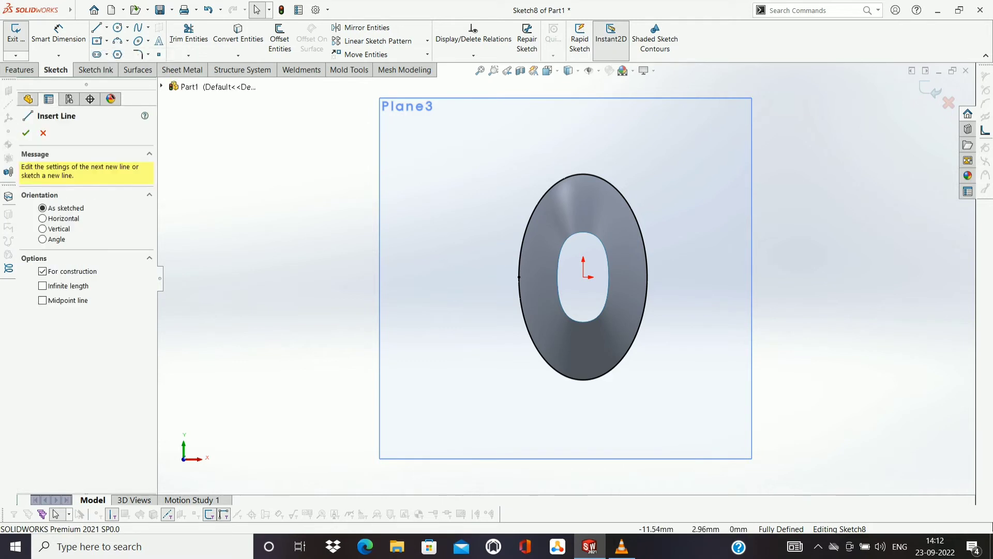
Draw a horizontal centerline through the origin from the ellipse's left point to its right point
click(519, 277)
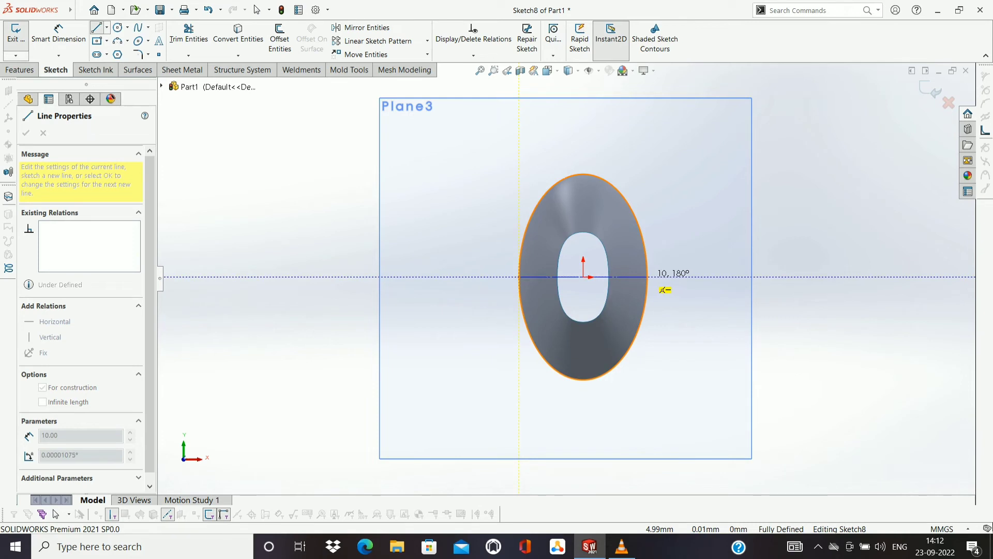
click(650, 280)
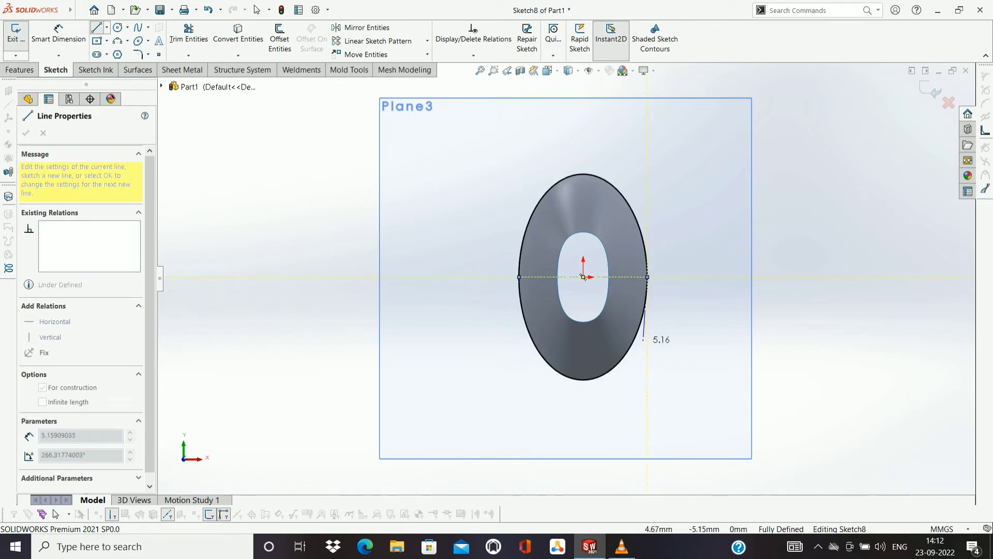
key(Escape)
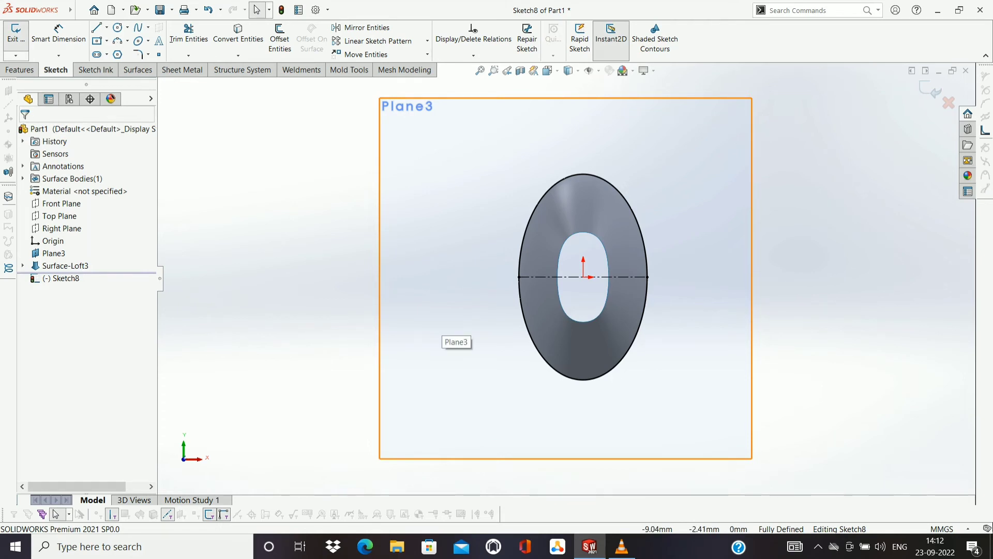
right_click(293, 319)
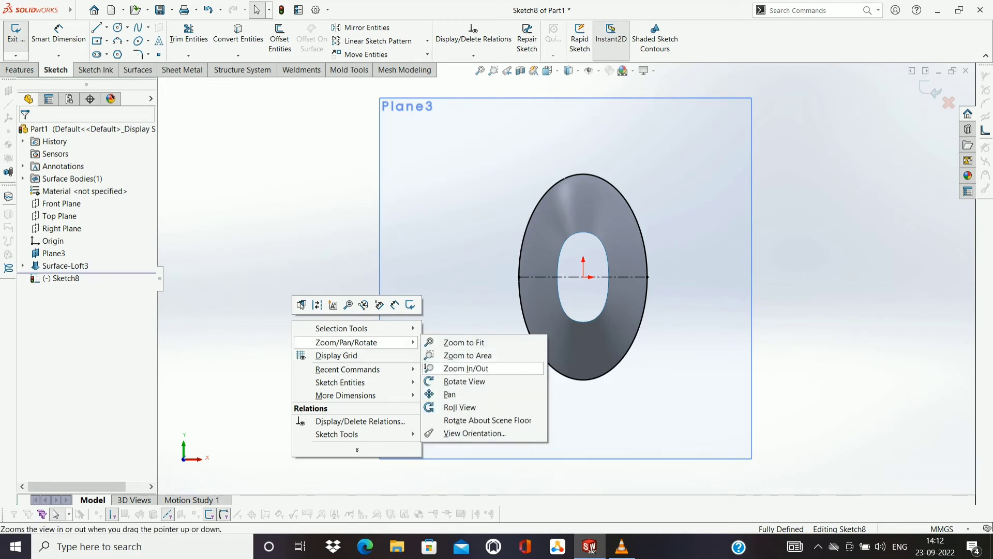
Trim the lower arc off Sketch8's ellipse, leaving only the upper half above the centerline
click(464, 382)
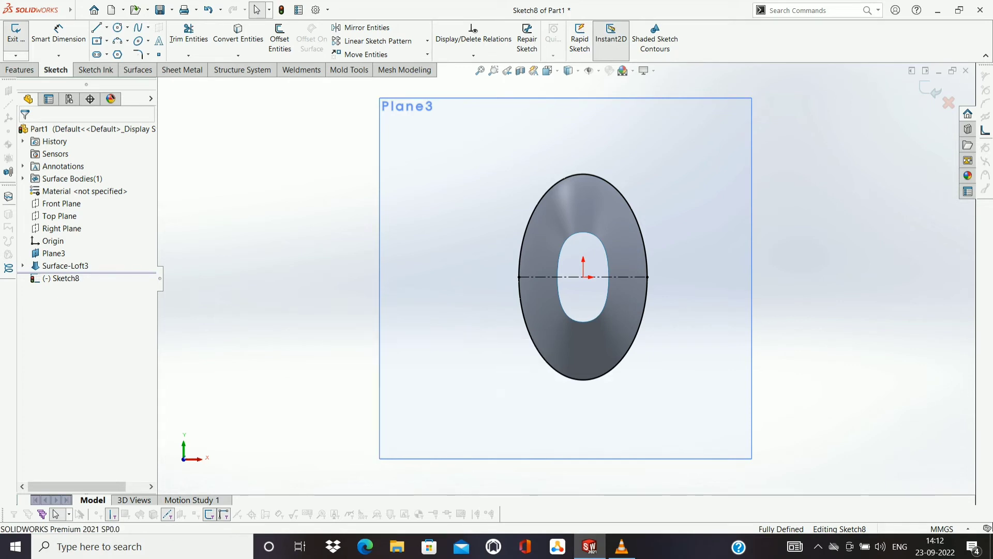
mouse_move(569, 259)
mouse_down()
mouse_move(517, 258)
mouse_move(579, 292)
mouse_up()
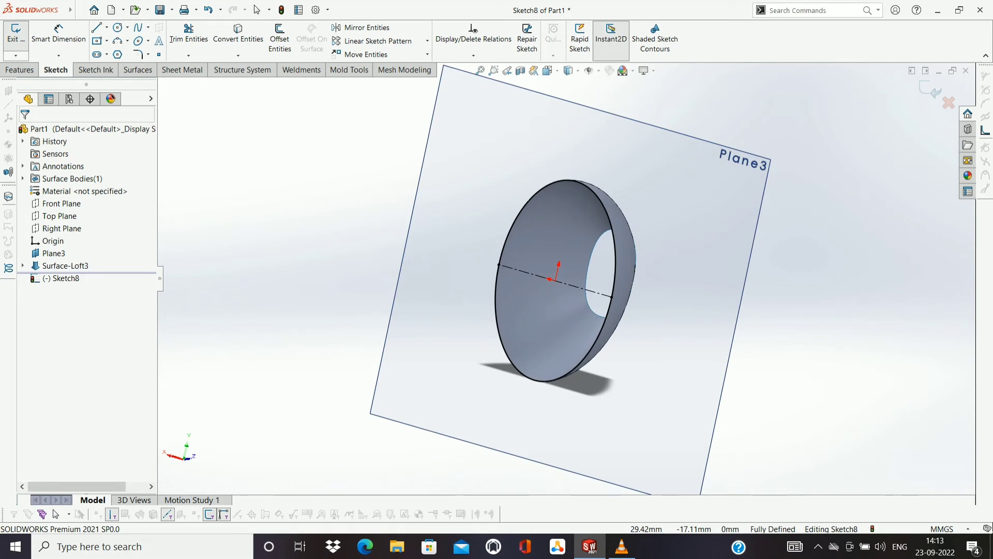
key(Escape)
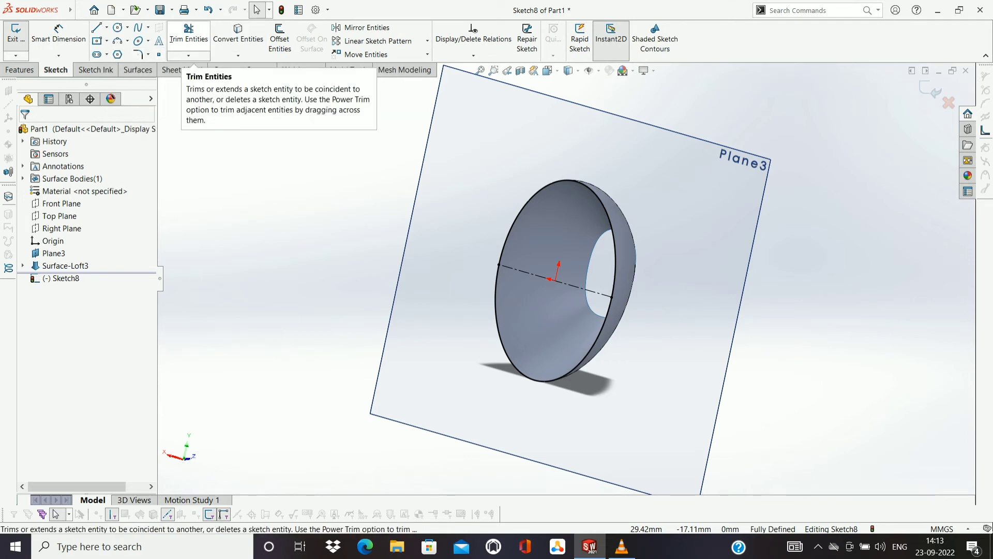
click(189, 34)
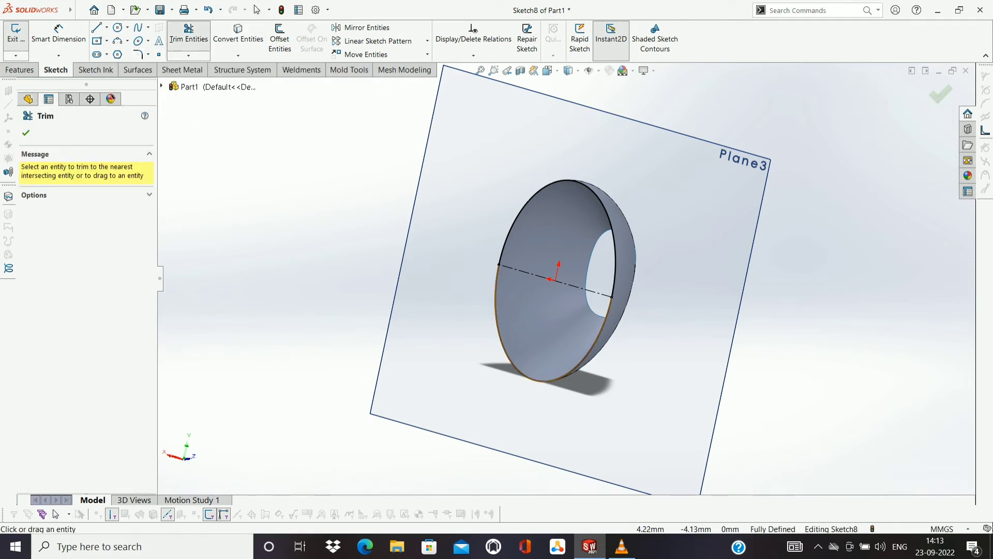
click(502, 341)
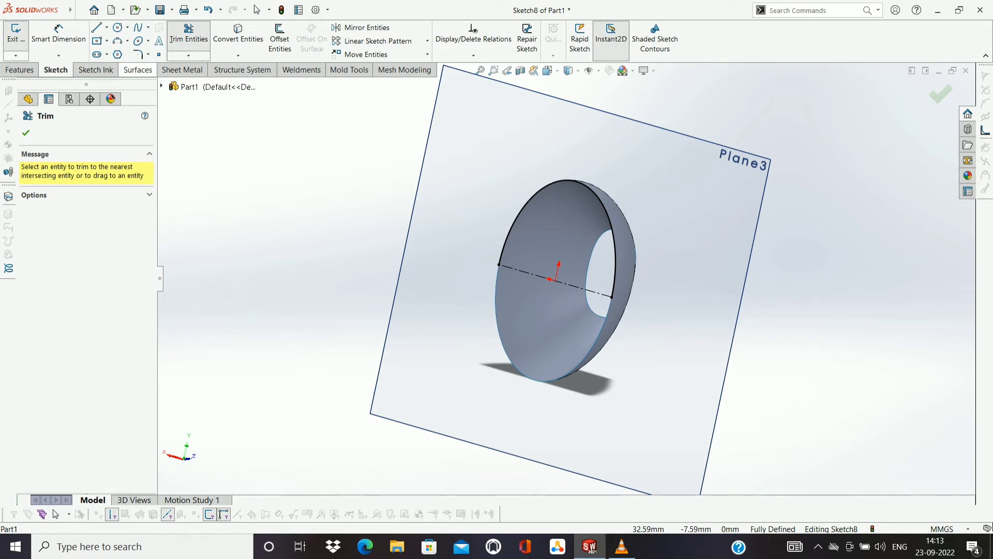
click(138, 70)
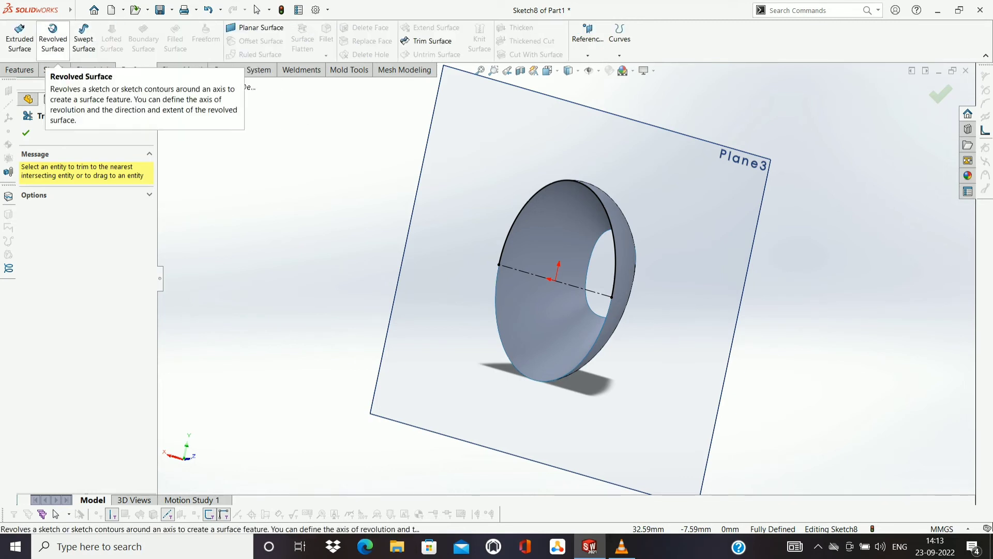
Revolve the upper arc 180° about Line1 into the half-dome Surface-Revolve4
click(52, 42)
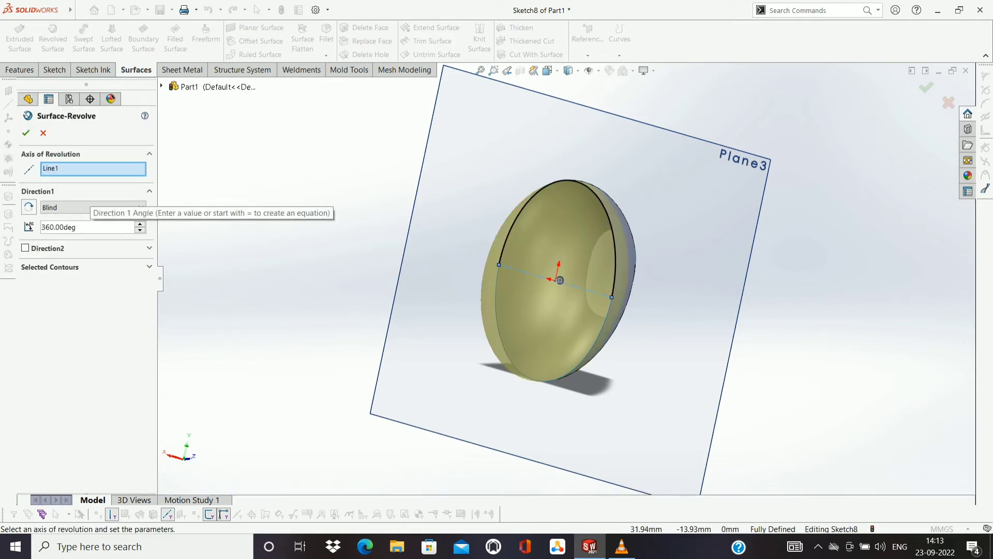
click(76, 227)
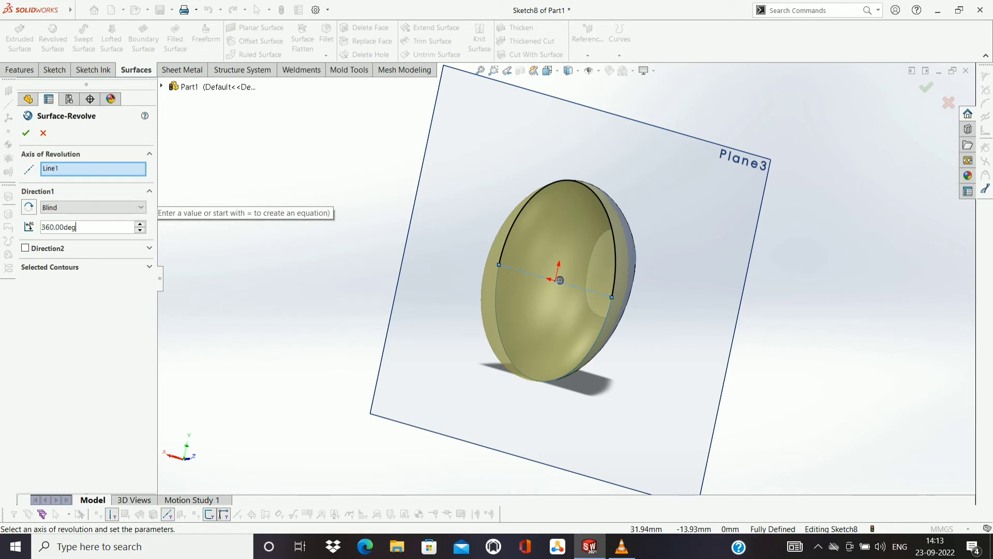
key(BackSpace)
key(BackSpace)
key(BackSpace)
text(1)
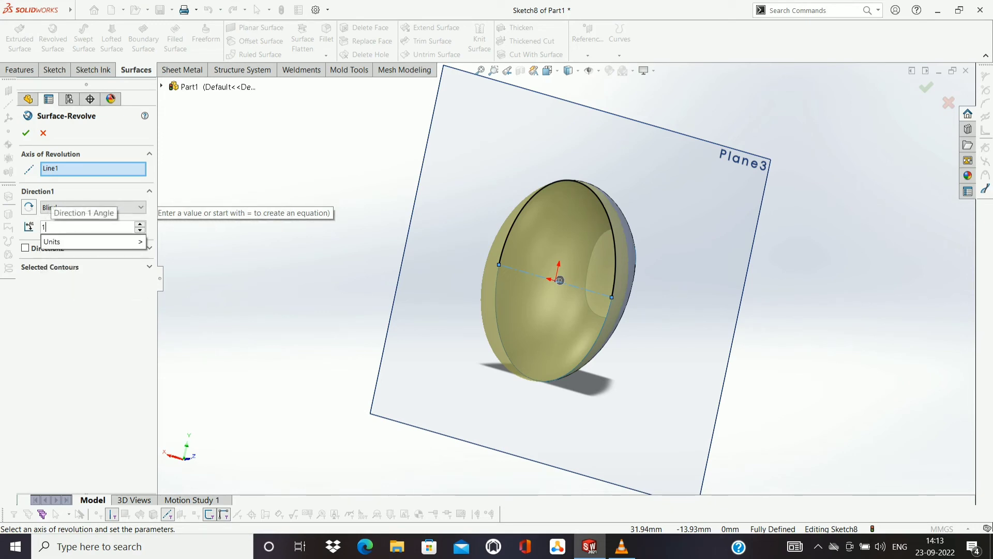
text(80)
key(Return)
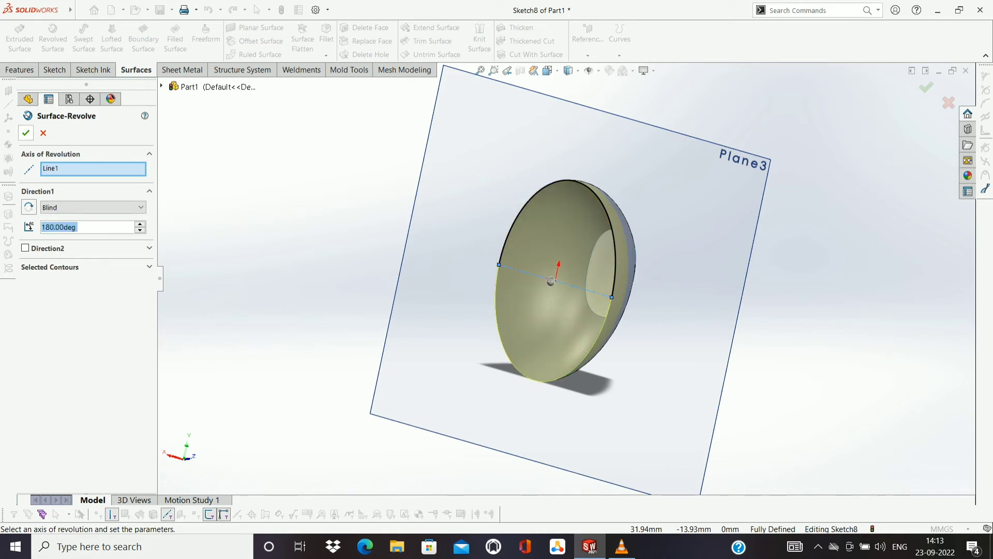
key(Return)
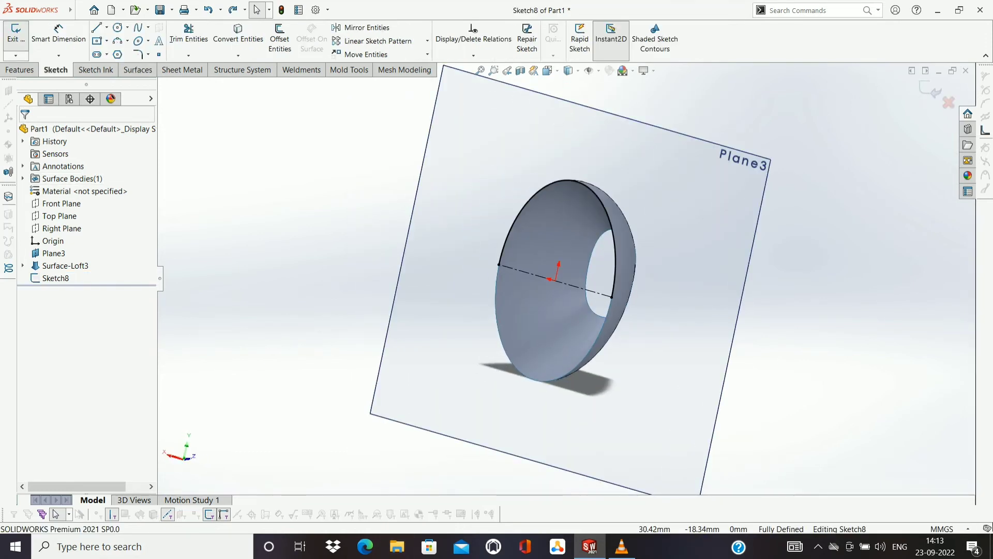
Start a new revolved surface about Line1 with its angle set to 180°
click(138, 70)
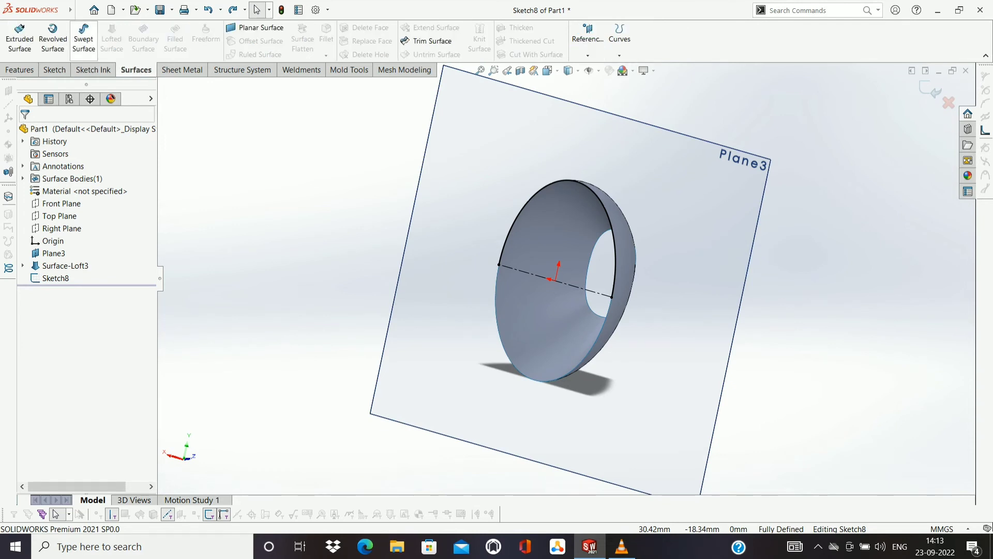
click(52, 39)
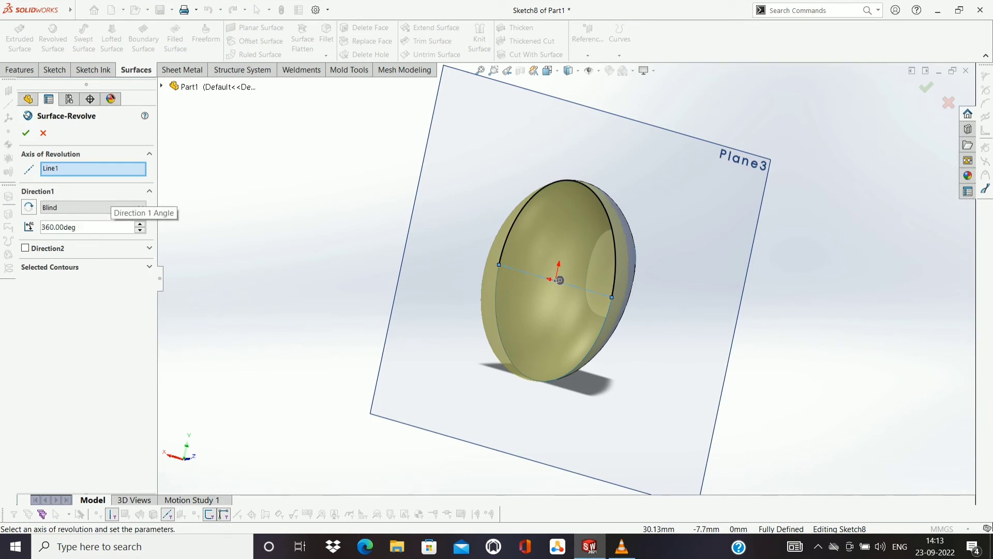
click(76, 227)
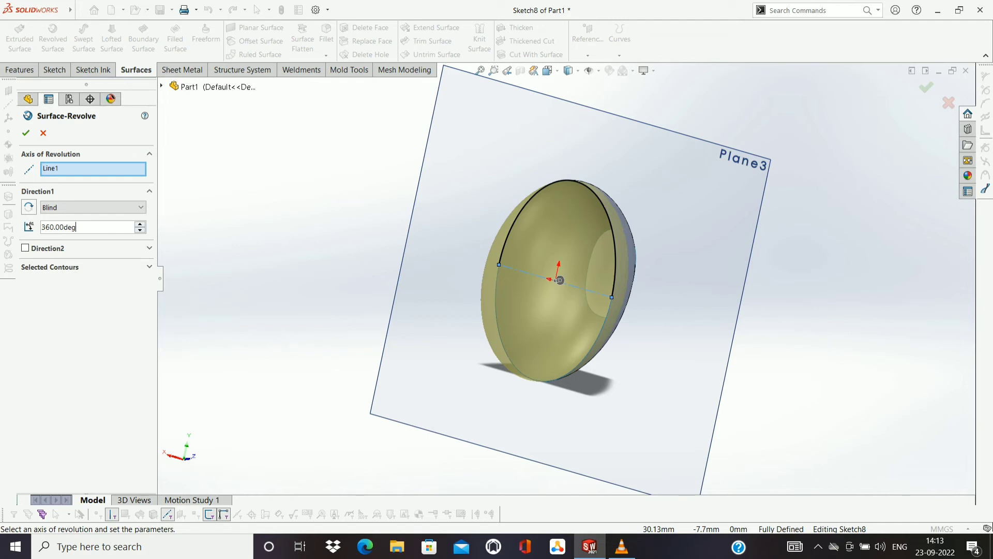
drag(559, 280, 559, 280)
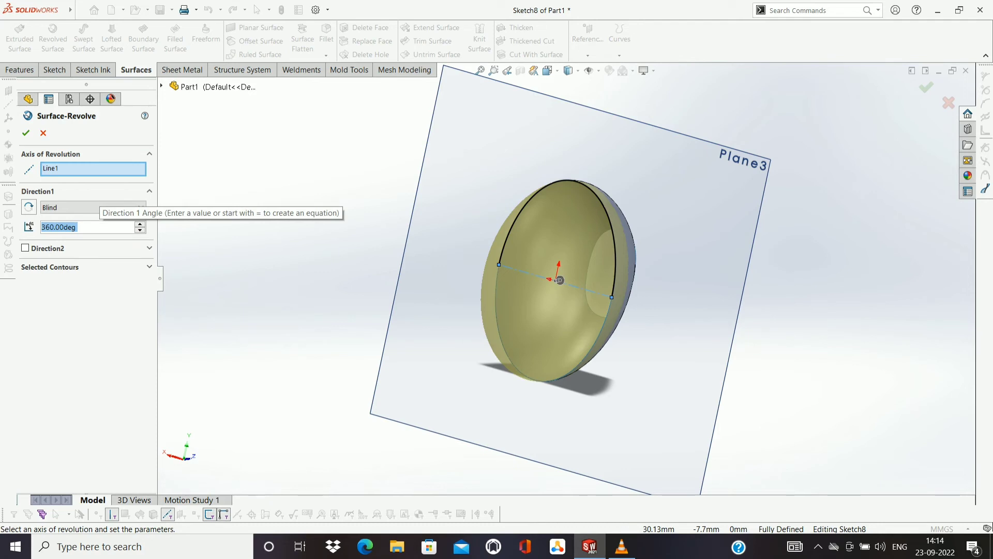
key(BackSpace)
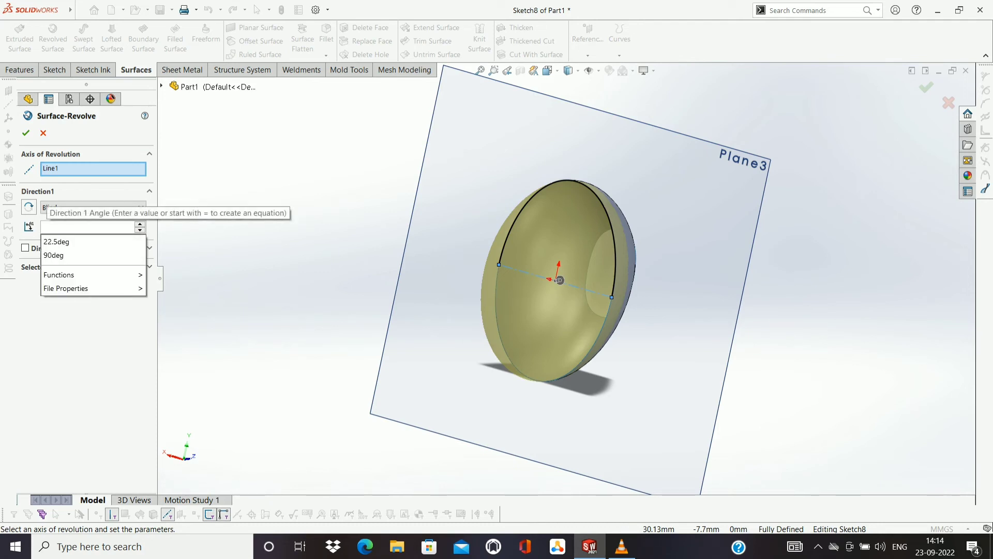
text(180)
key(Return)
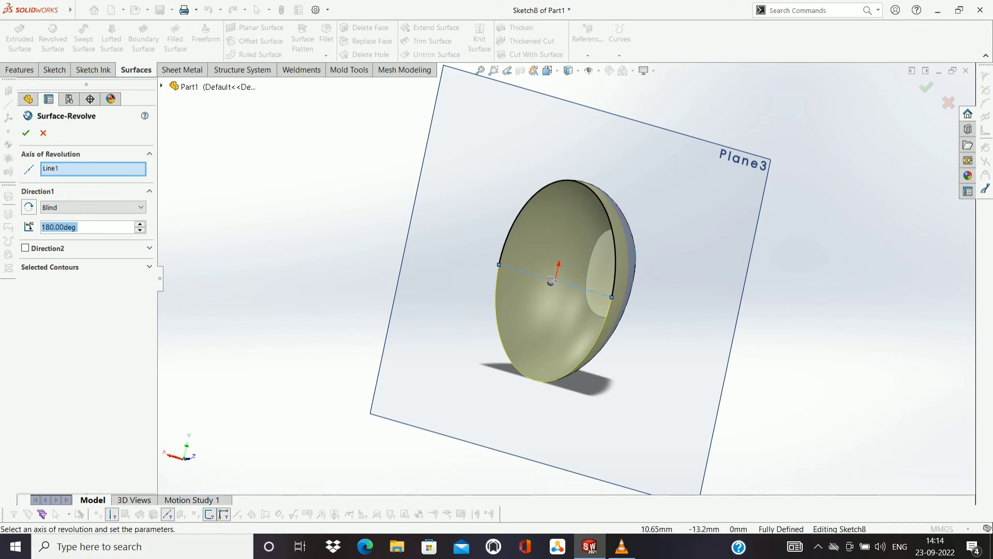
View the dish edge-on, test a small revolve angle, then cancel the Surface-Revolve
right_click(464, 390)
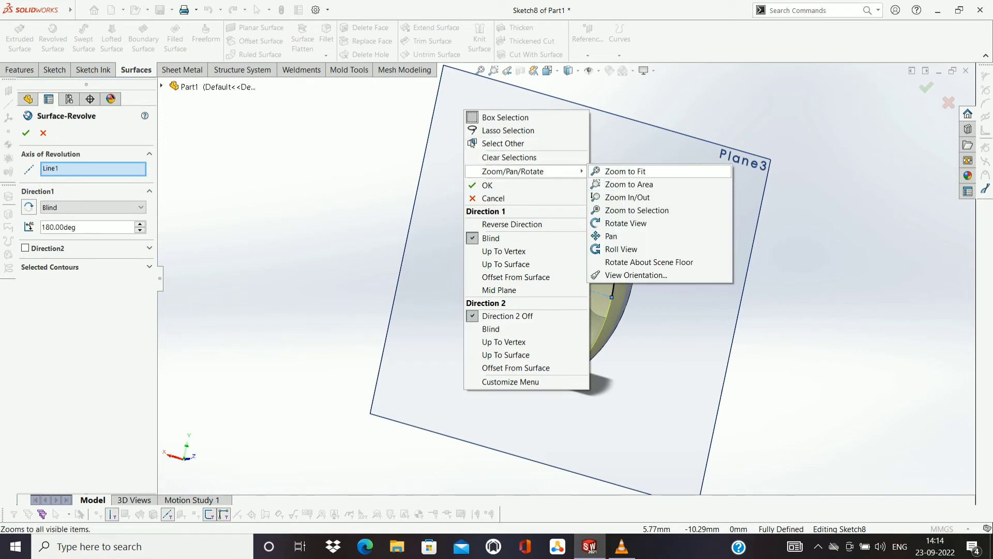
click(625, 172)
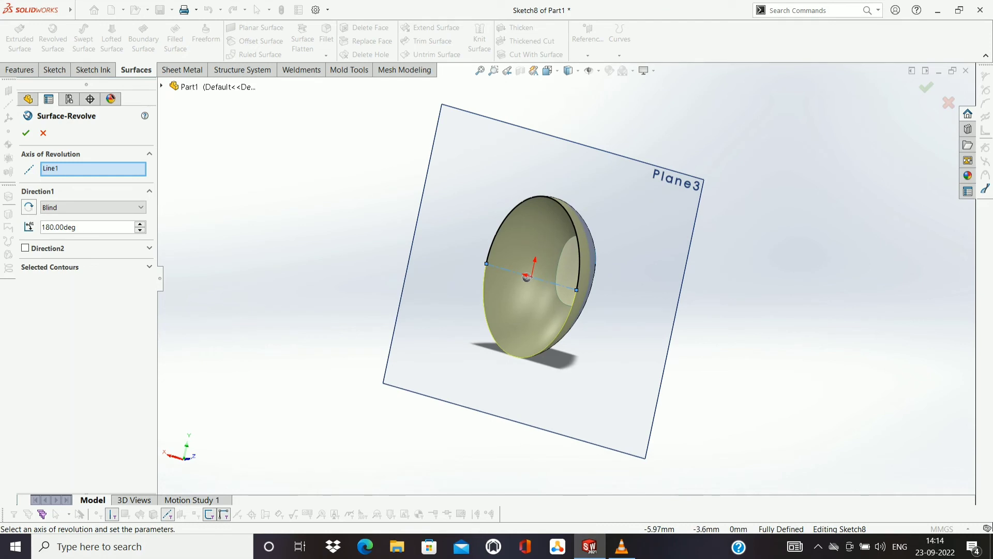
scroll(595, 389, down, 3)
scroll(596, 389, down, 2)
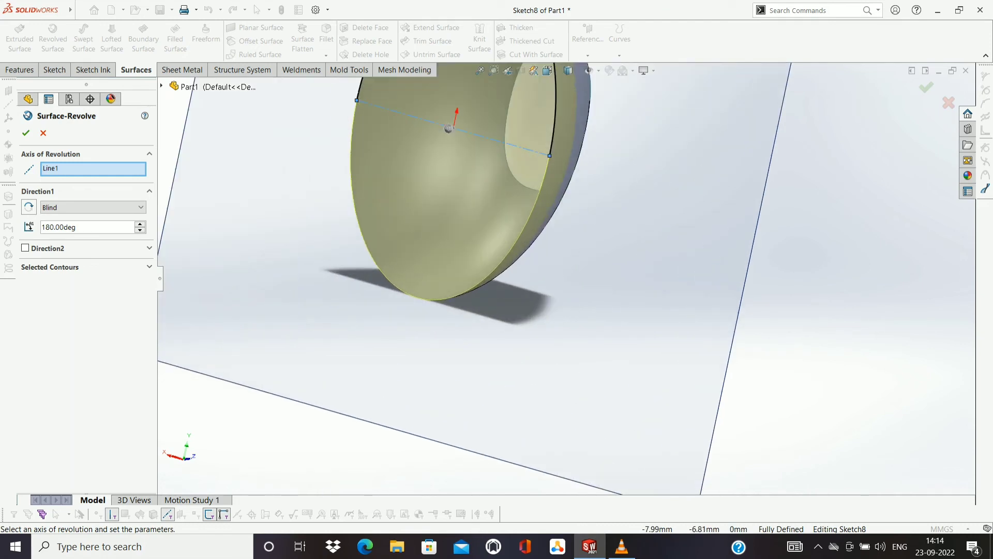
scroll(596, 389, up, 1)
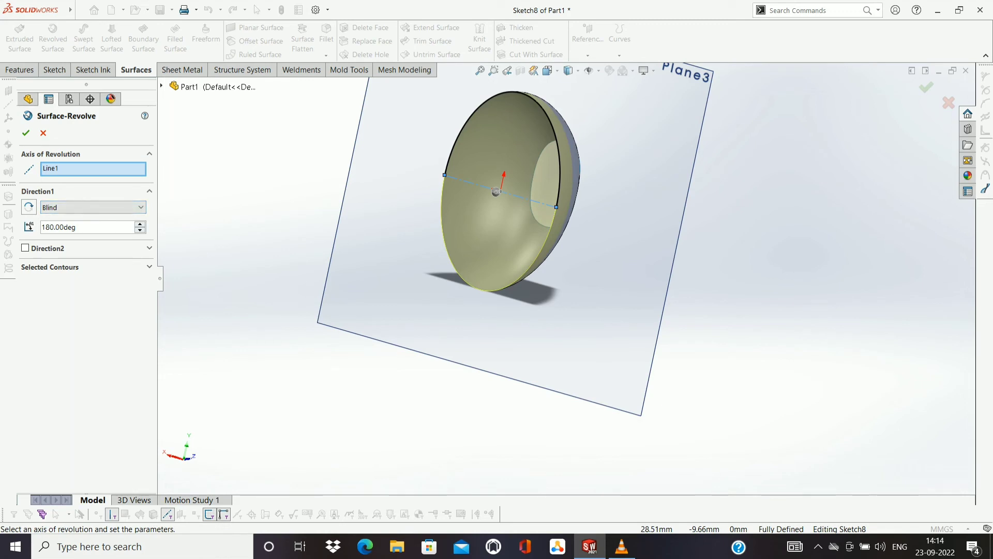
right_click(392, 253)
right_click(262, 97)
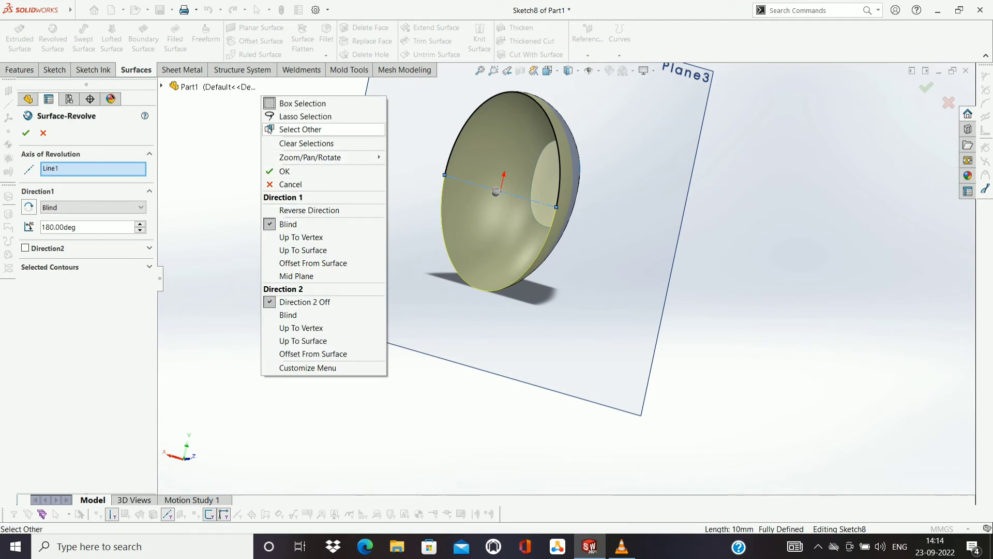
mouse_move(311, 158)
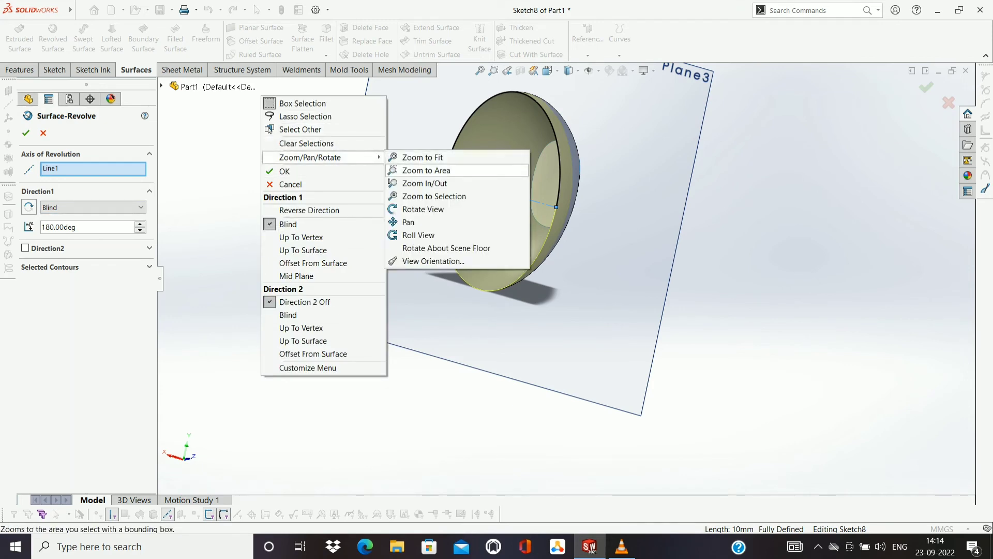
click(419, 209)
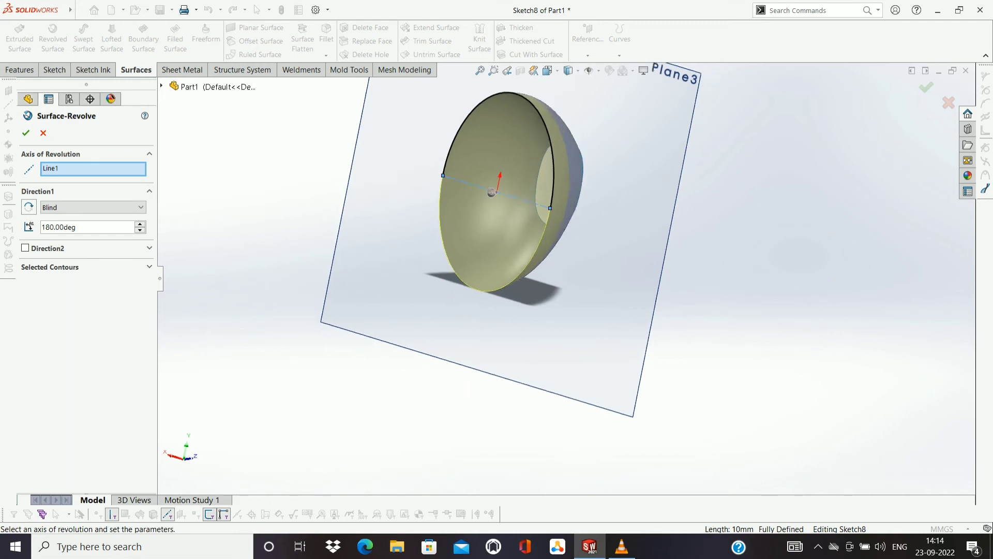
drag(570, 232, 461, 233)
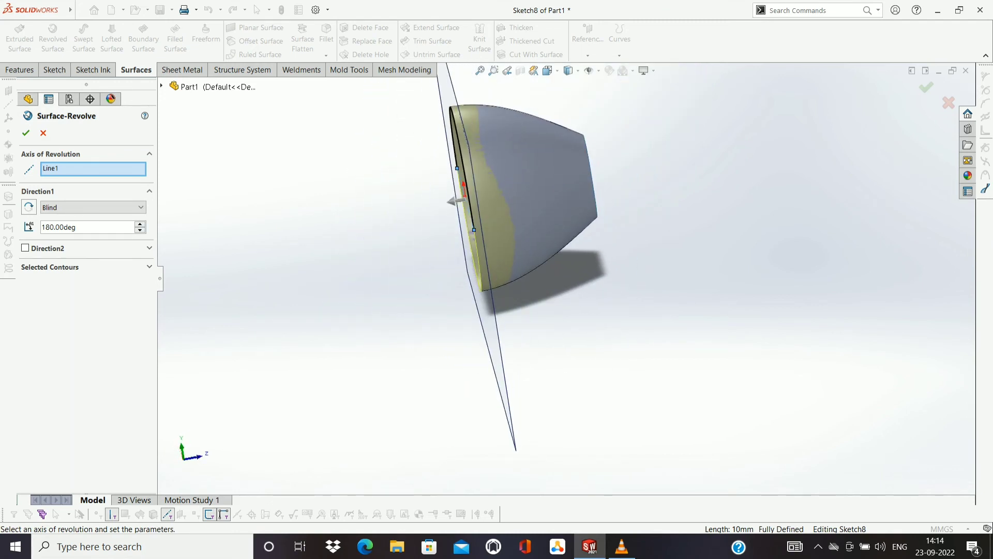
mouse_move(455, 200)
mouse_down()
mouse_move(465, 211)
mouse_move(479, 197)
mouse_up()
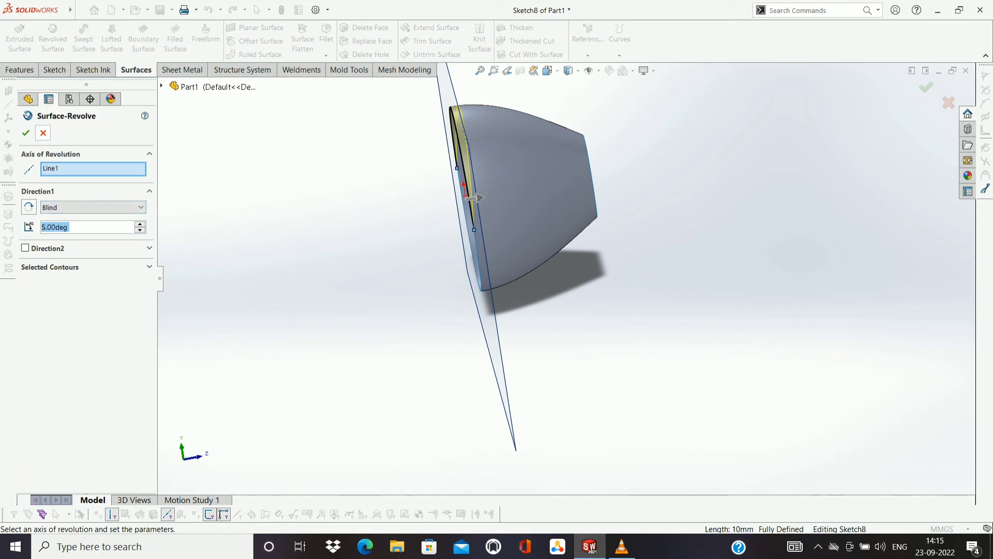
key(Return)
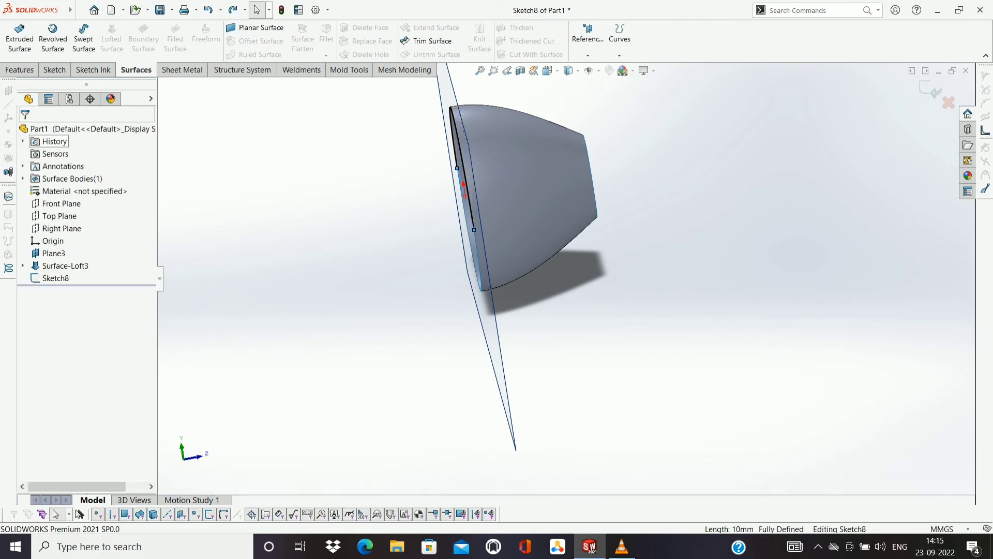
Try revolve angles of 360° and 180°, then cancel the Surface-Revolve
click(52, 39)
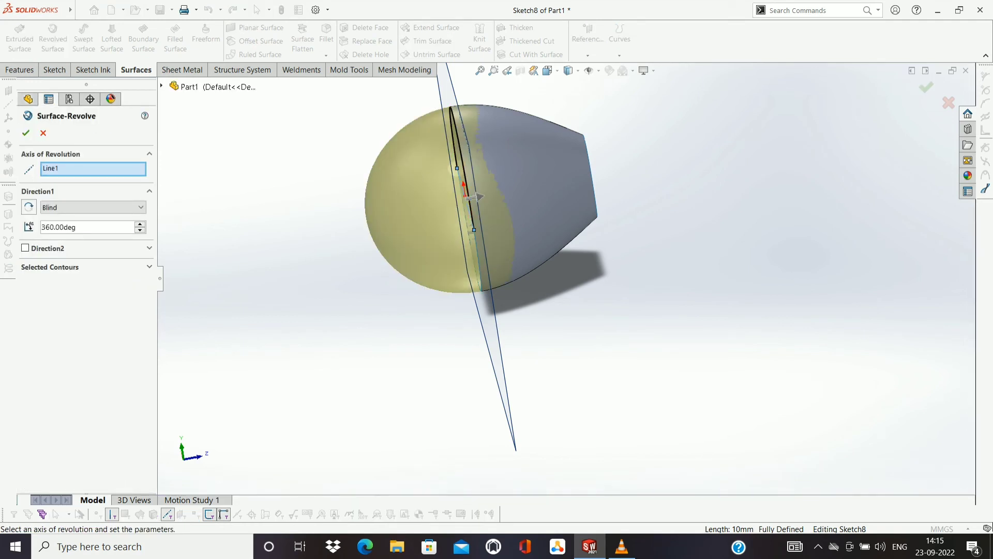
click(140, 230)
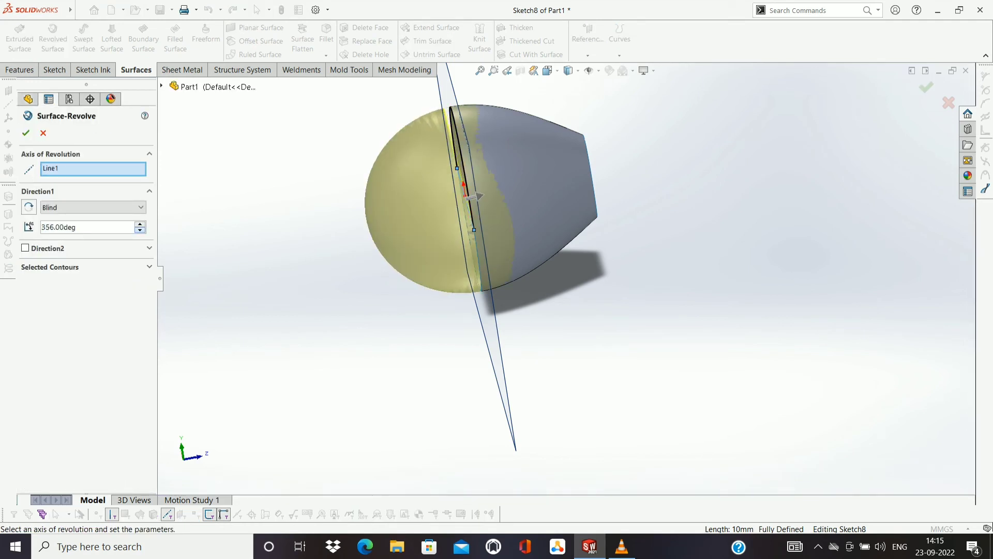
click(140, 230)
text(360)
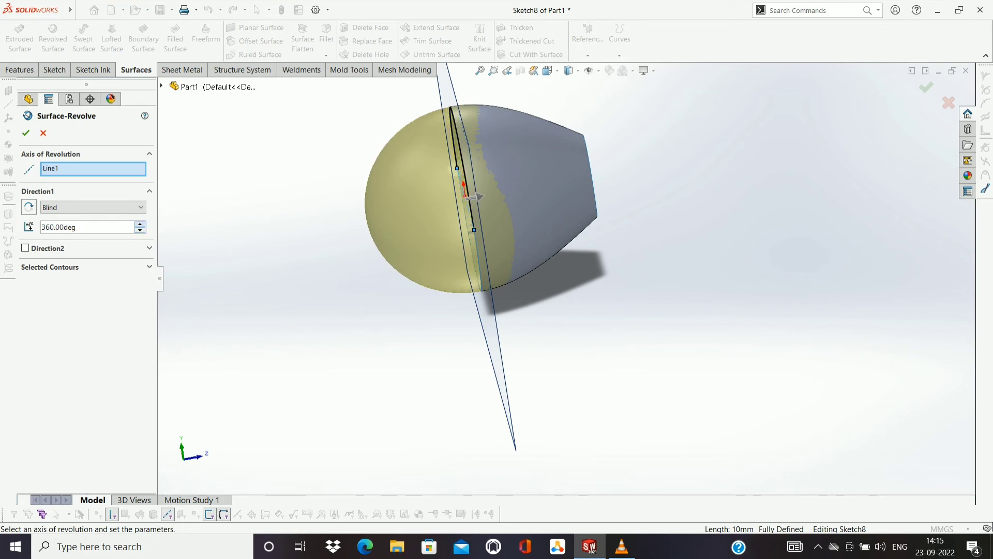
key(Return)
key(BackSpace)
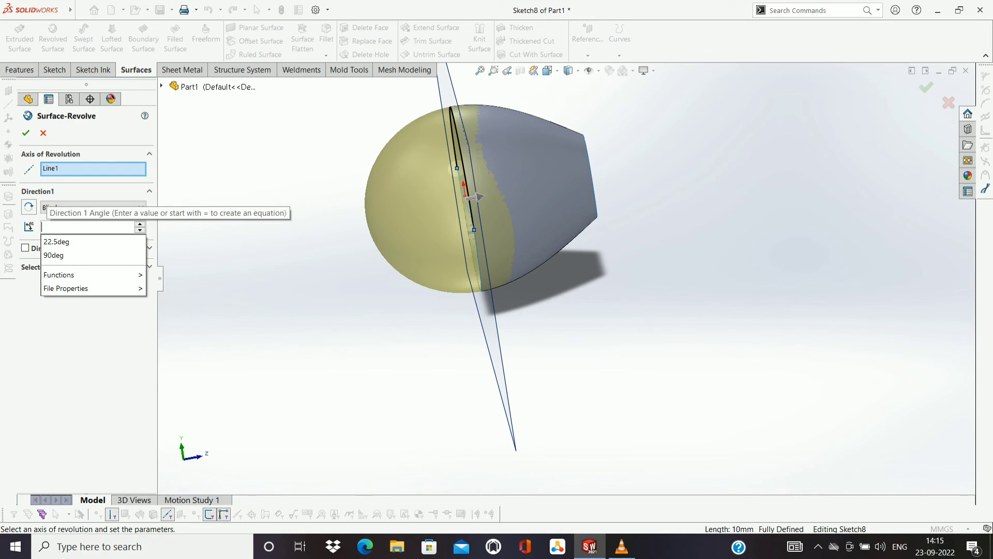
text(180)
key(Return)
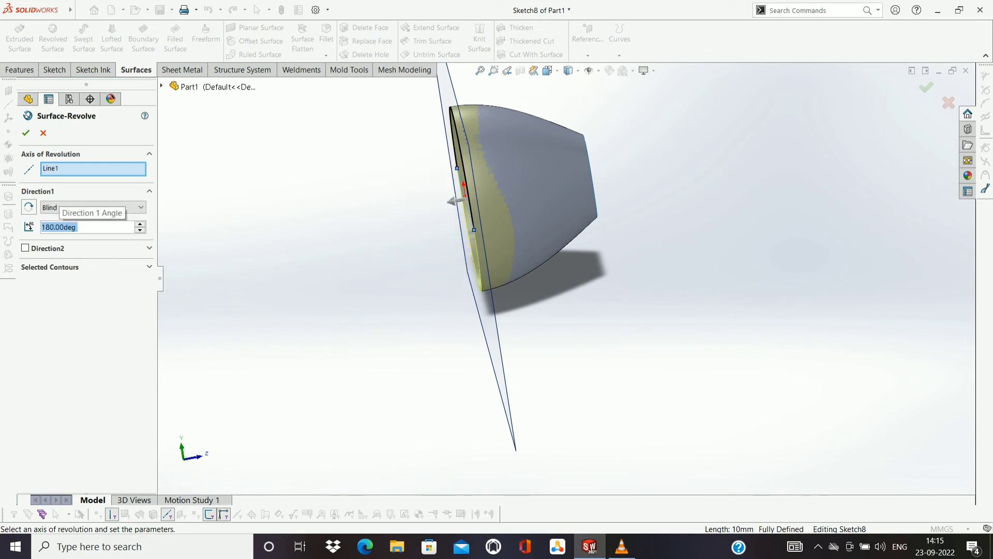
key(Return)
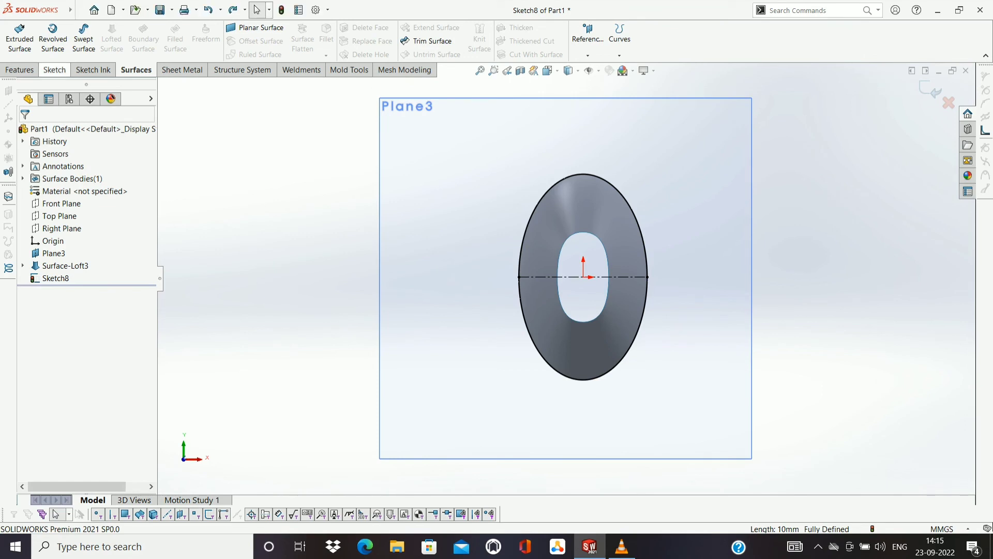
Trim the lower half off the outer ellipse, keeping the upper arc above the centreline
click(54, 70)
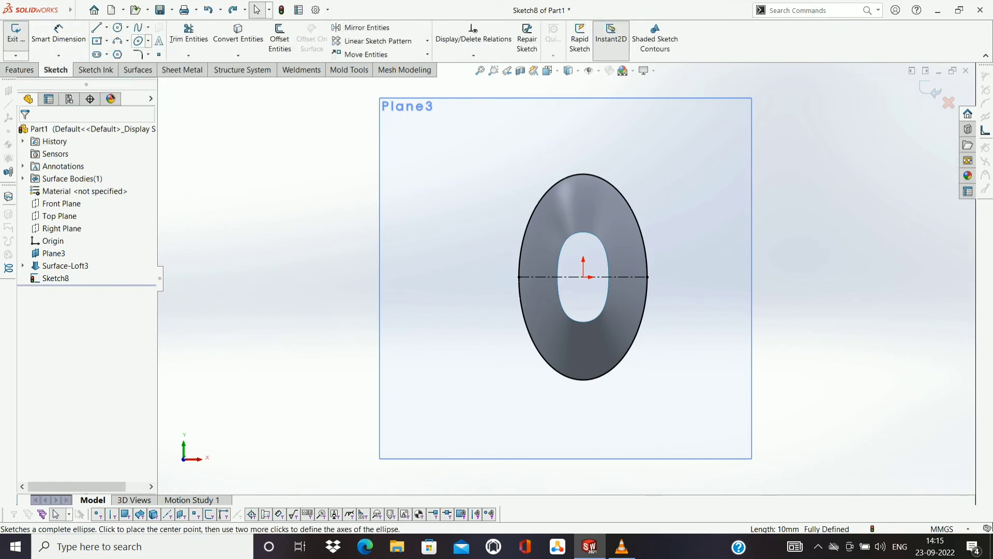
click(189, 33)
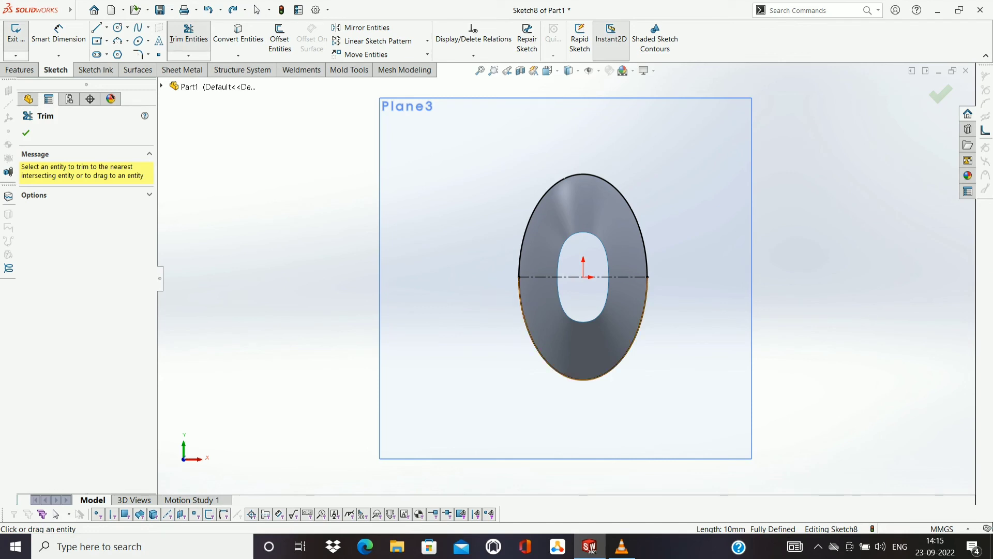
scroll(566, 276, up, 3)
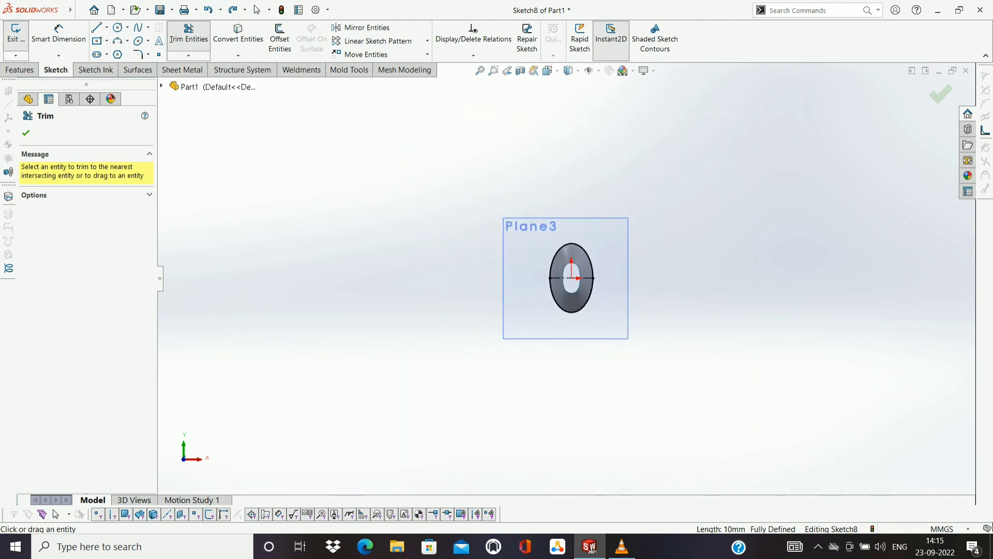
scroll(511, 259, down, 2)
scroll(484, 224, down, 2)
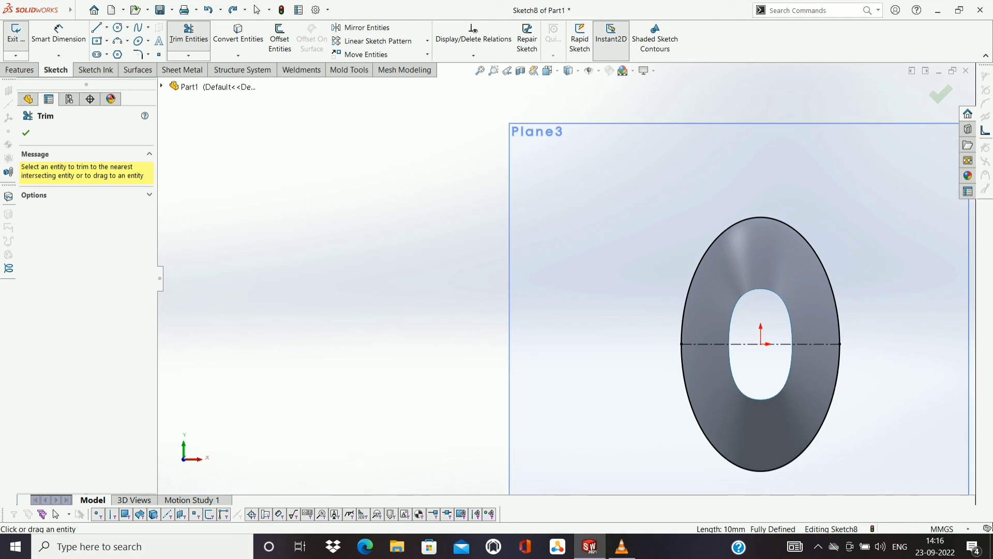
click(682, 373)
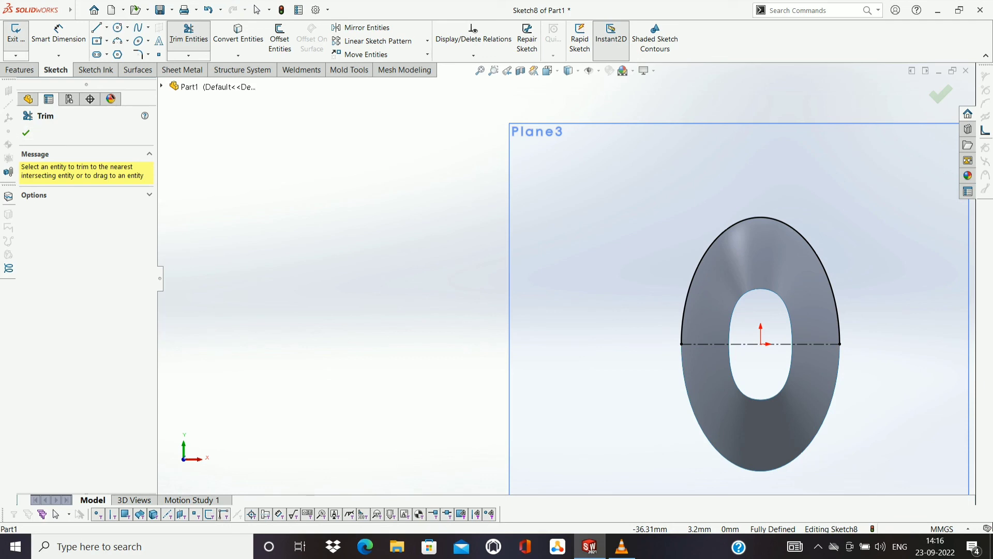
Begin a revolved surface from the half-ellipse, previewing a 360° dome about Line1
click(138, 69)
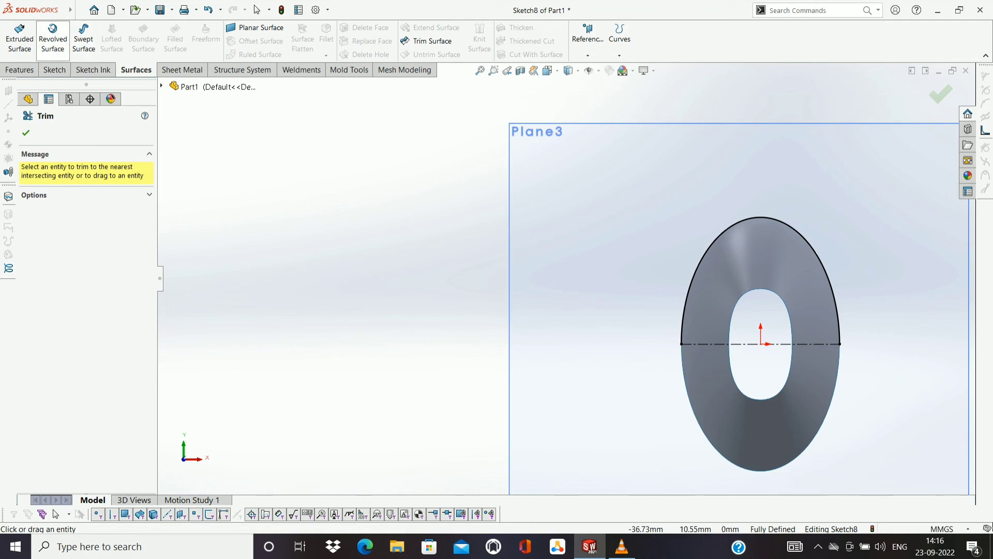
key(Escape)
click(53, 36)
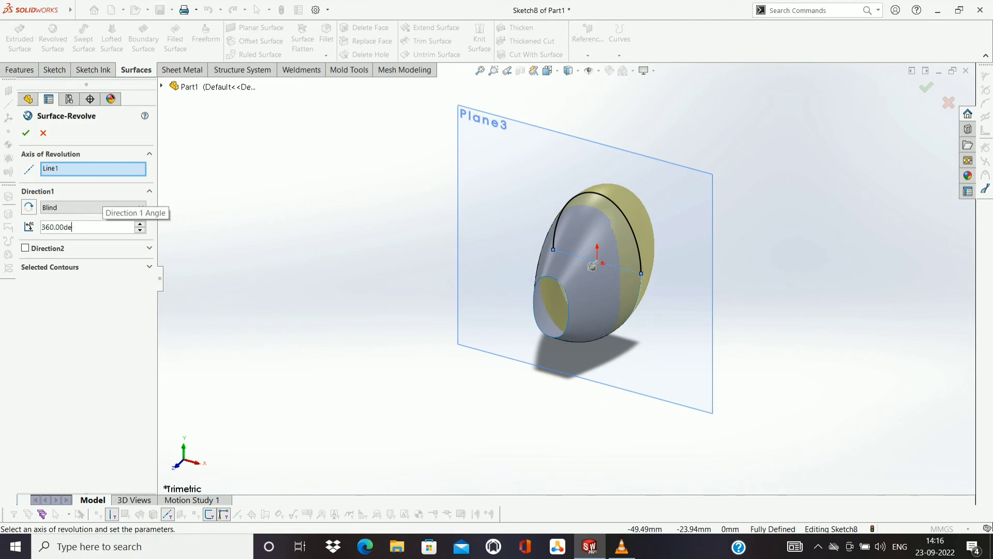
After trying 180°, revolve the arc a full 360° about Line1 and accept Surface-Revolve5
key(BackSpace)
key(BackSpace)
key(BackSpace)
text(1)
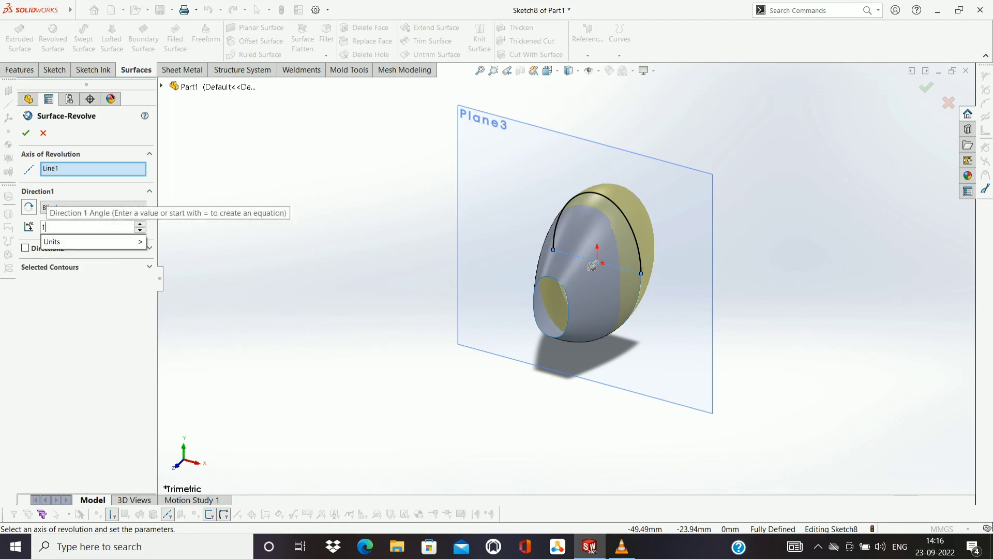
text(80)
key(Return)
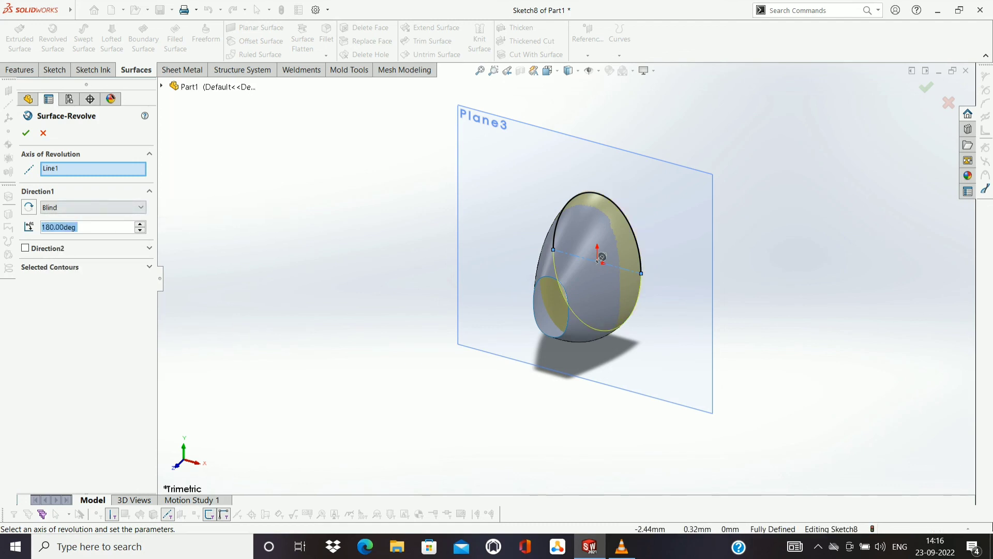
drag(602, 257, 599, 250)
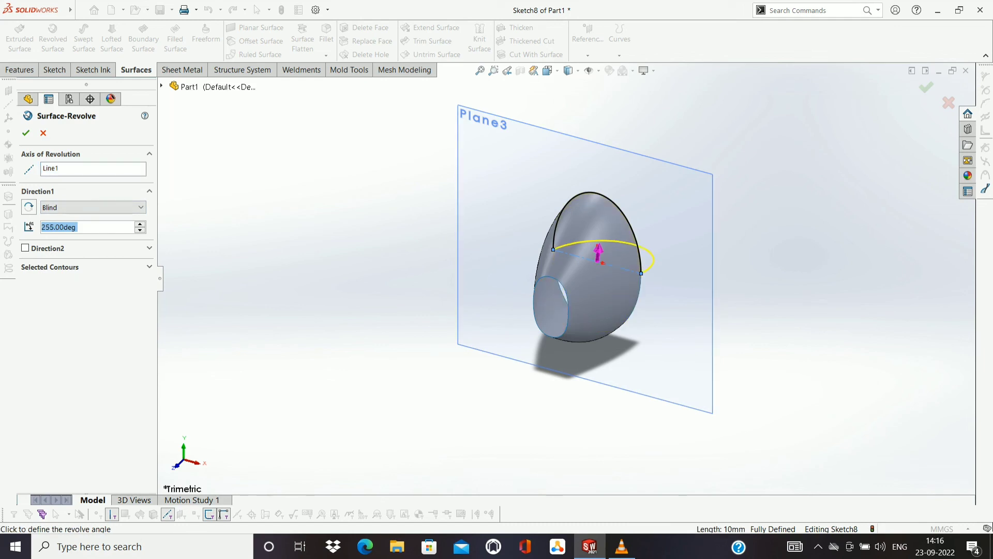
click(598, 249)
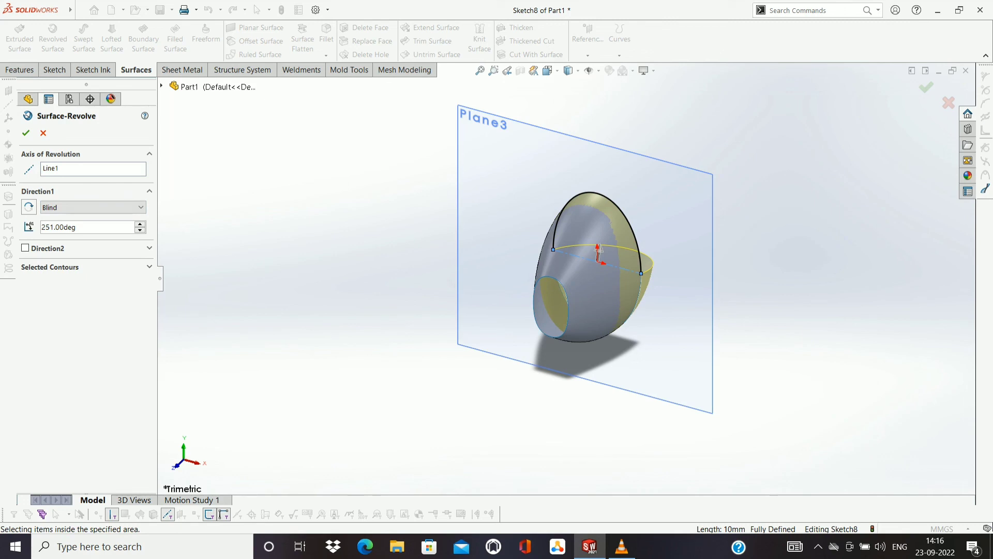
drag(598, 249, 592, 266)
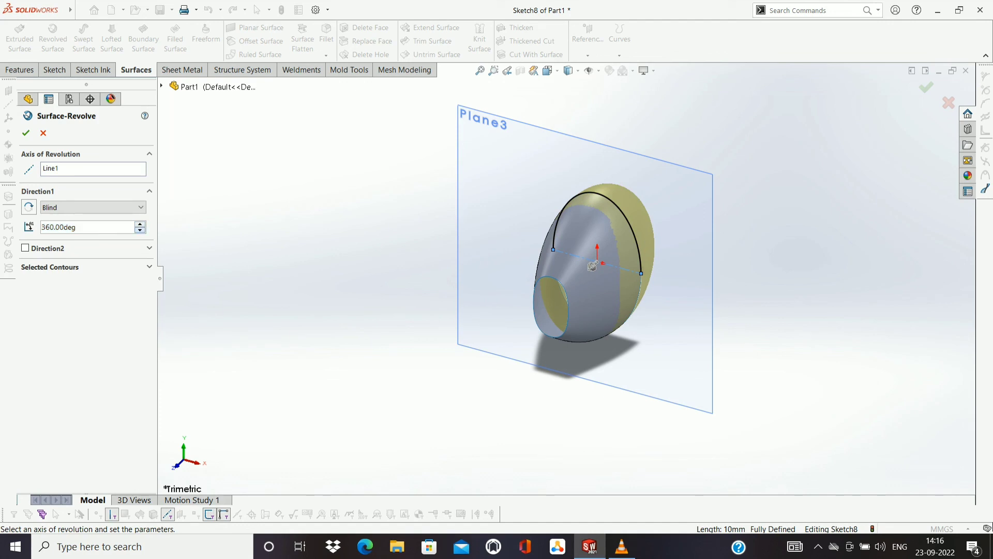
drag(593, 266, 593, 264)
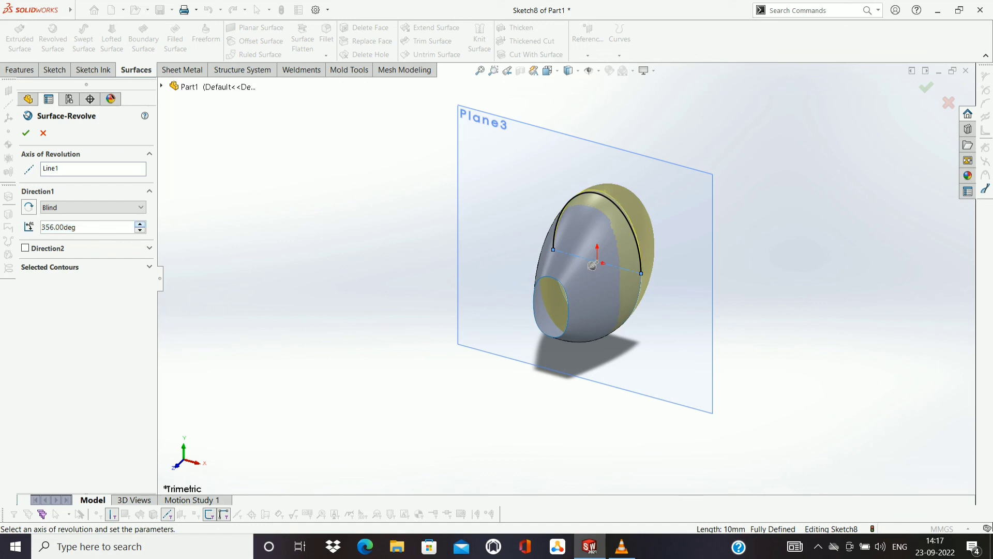
drag(593, 264, 592, 266)
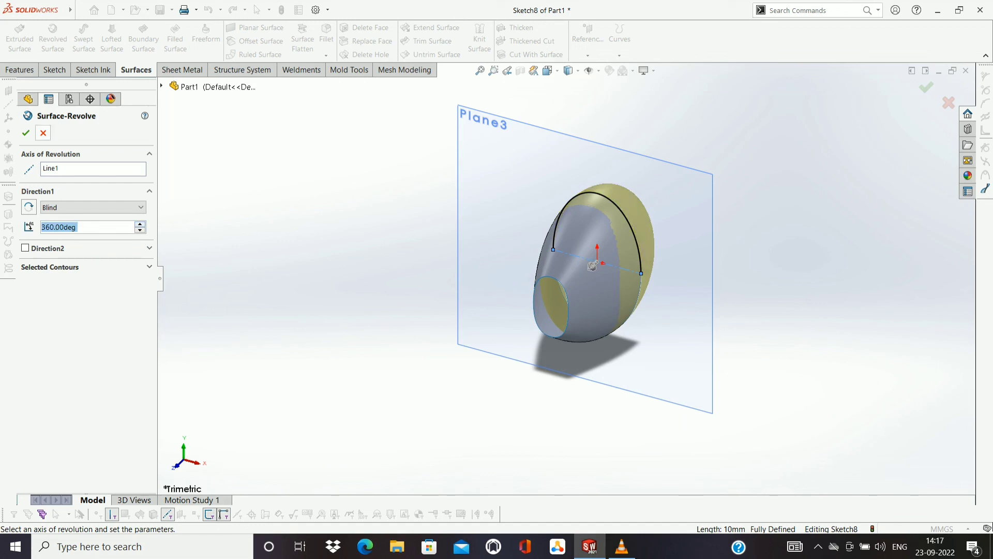
click(26, 133)
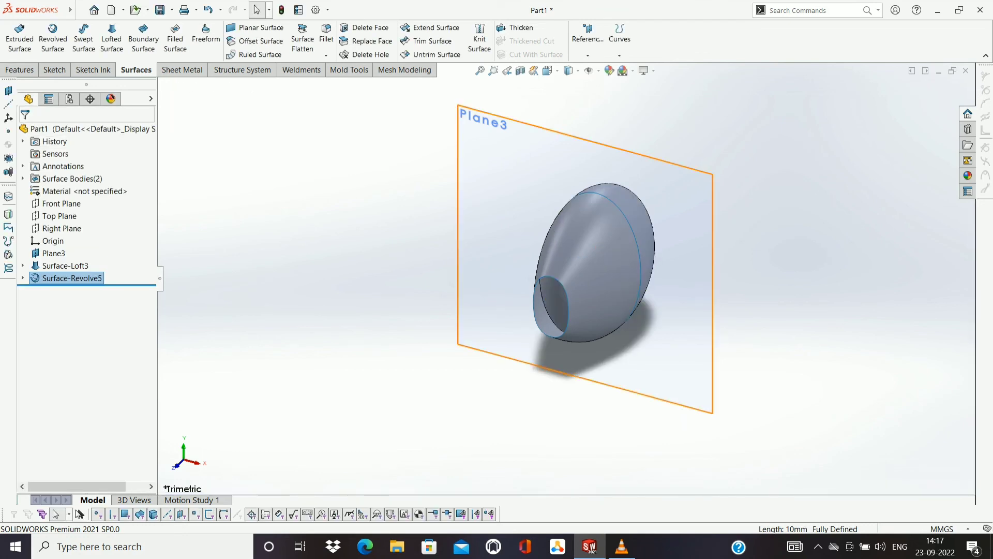
Orbit the model to inspect the egg-shaped shell and its open narrow end
right_click(574, 346)
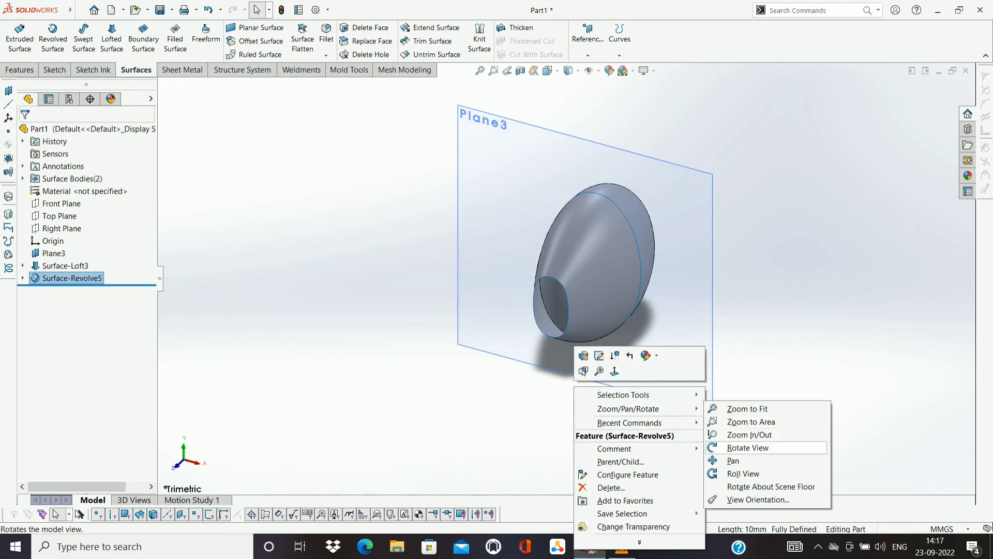
click(748, 448)
mouse_move(595, 285)
mouse_down()
mouse_move(699, 305)
mouse_move(605, 272)
mouse_move(682, 283)
mouse_up()
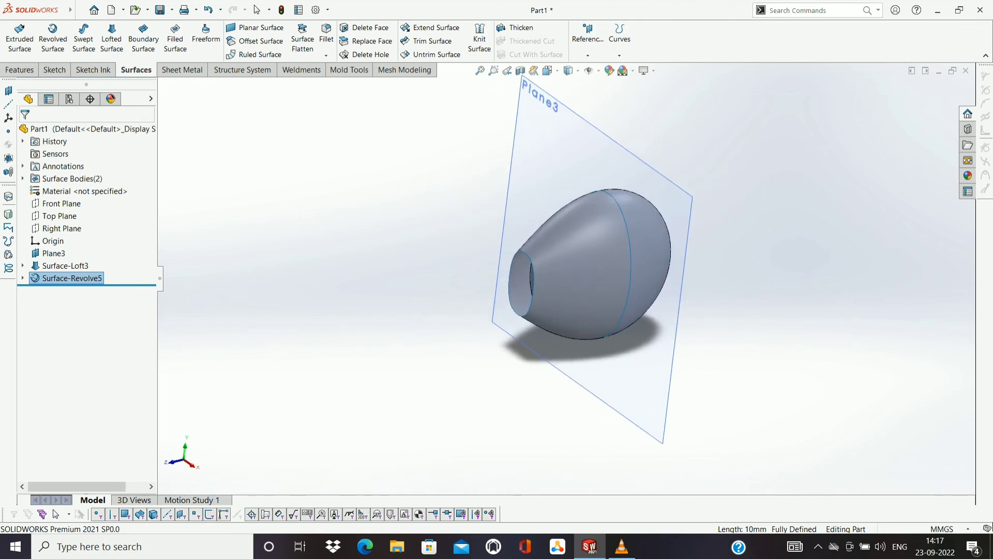
mouse_move(595, 269)
middle_down()
mouse_move(647, 279)
mouse_move(685, 266)
middle_up()
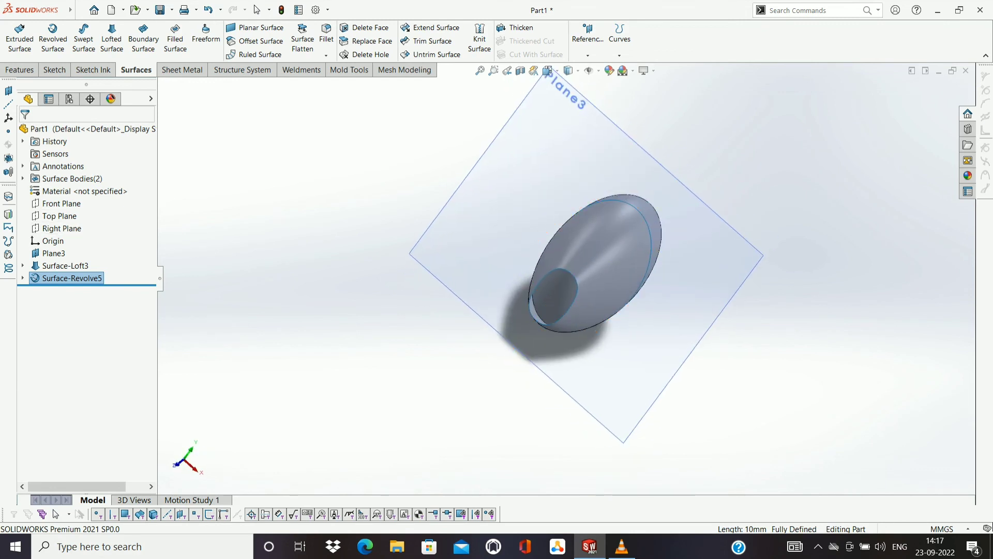